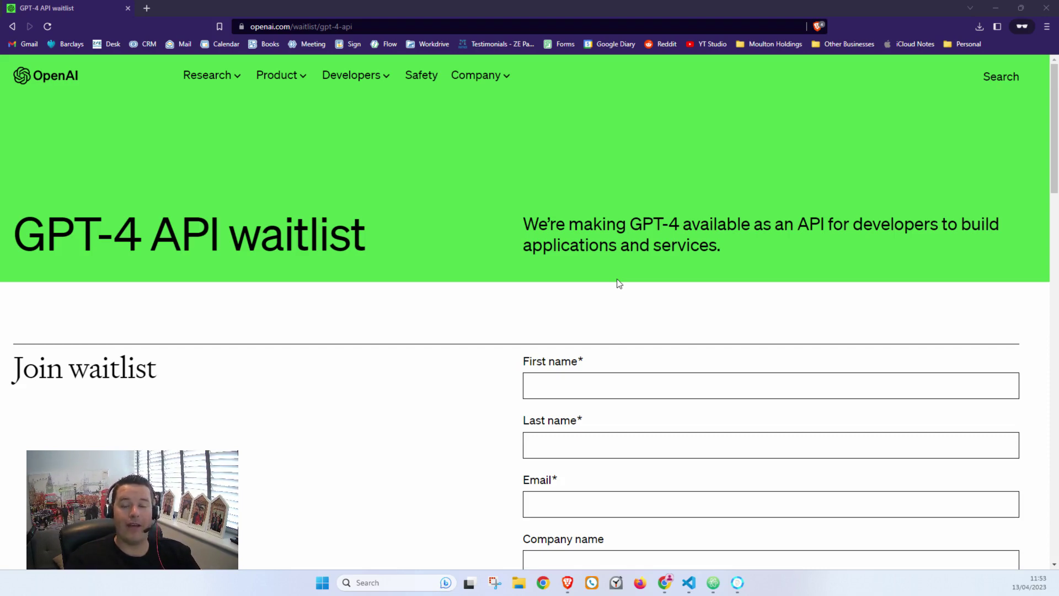
Step: Close the GPT-4 API waitlist window and switch to the Zoho CRM Setup tab
scroll(696, 260, "down", 5)
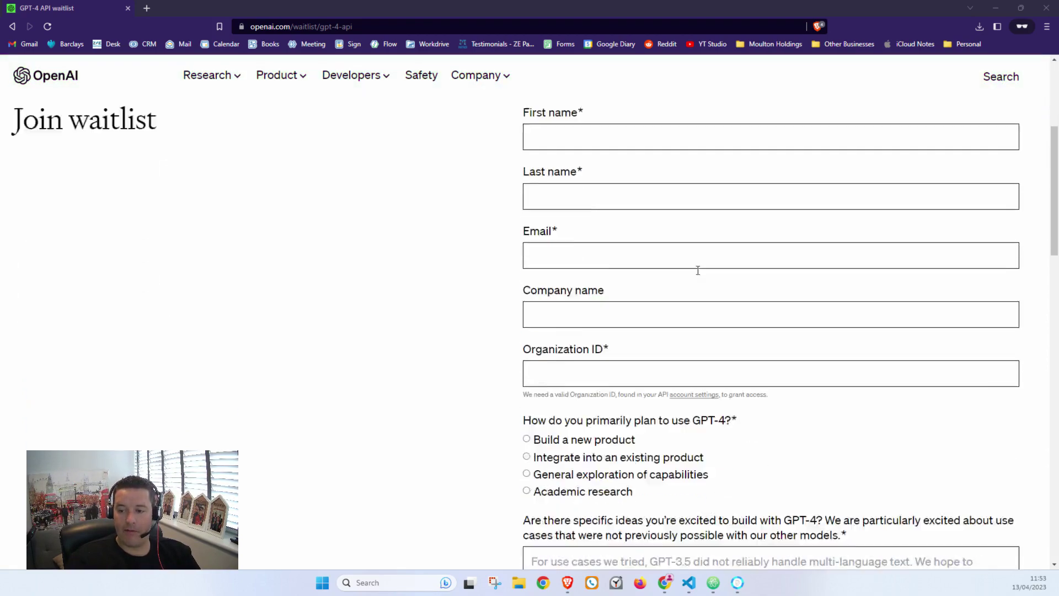
scroll(698, 270, "down", 6)
scroll(693, 296, "up", 11)
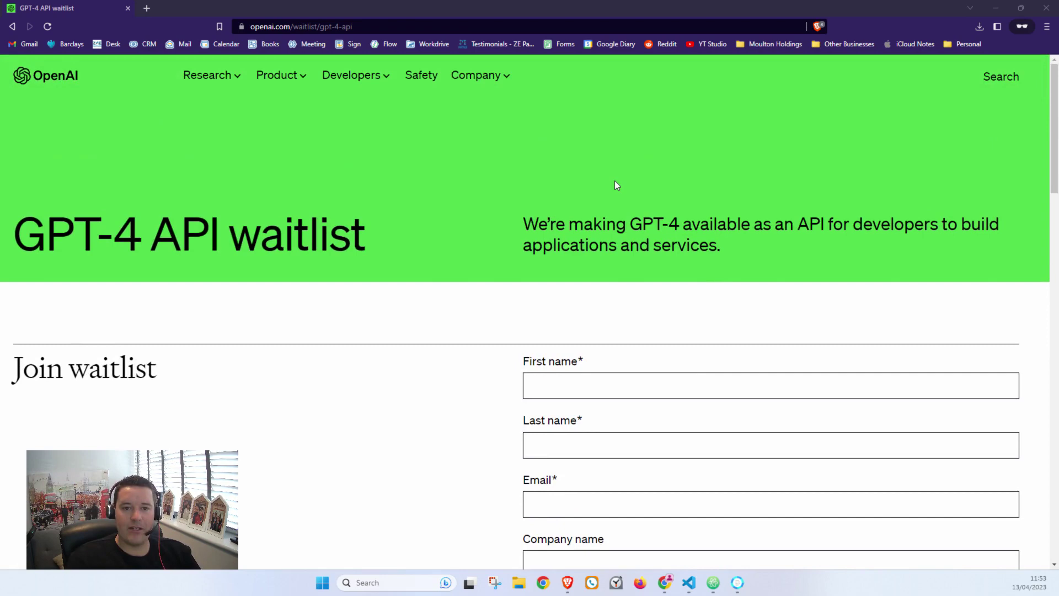
left_click(1050, 9)
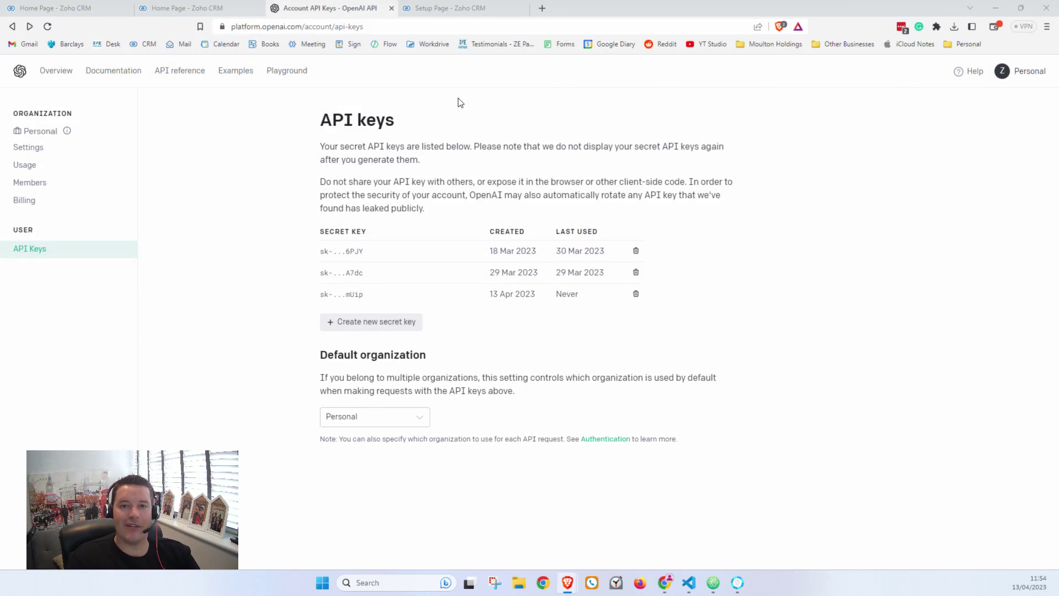
key("ctrl+Tab")
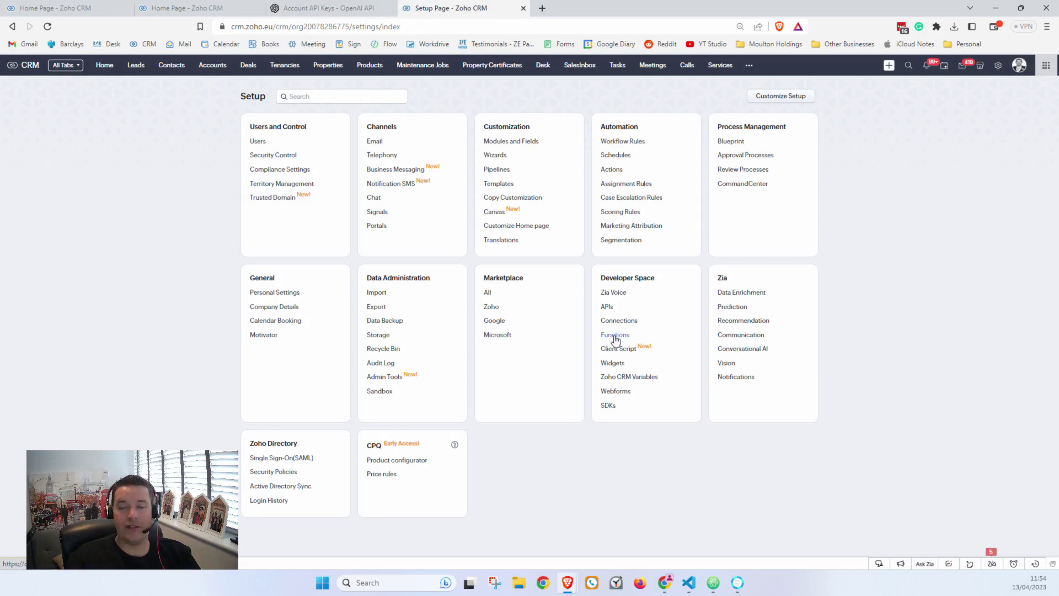
Step: Create a Standalone function named OpenAI_Integration, with OpenAI_Integration as display name too
left_click(614, 335)
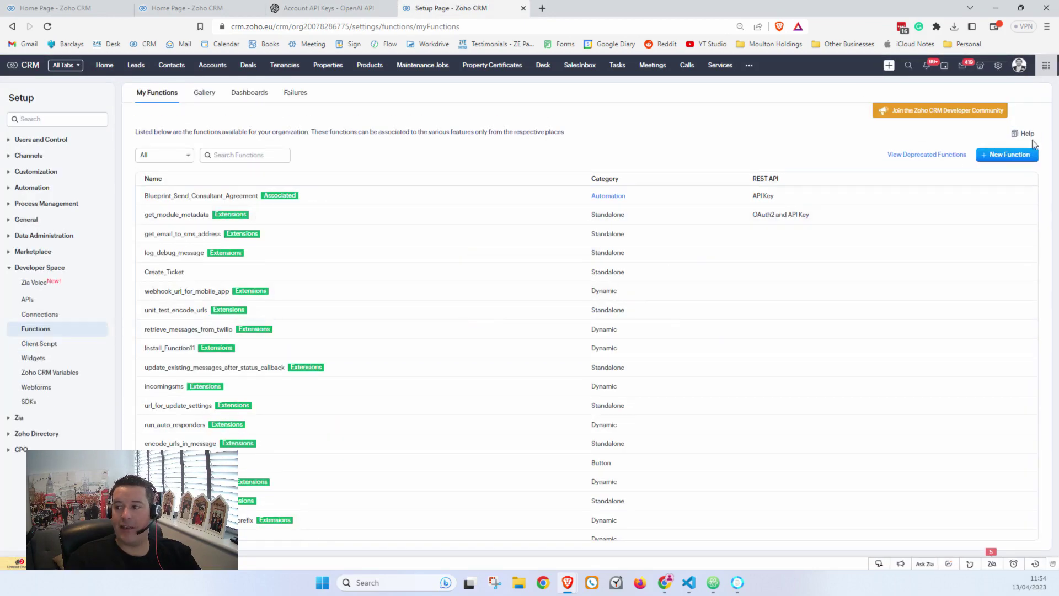
left_click(1010, 155)
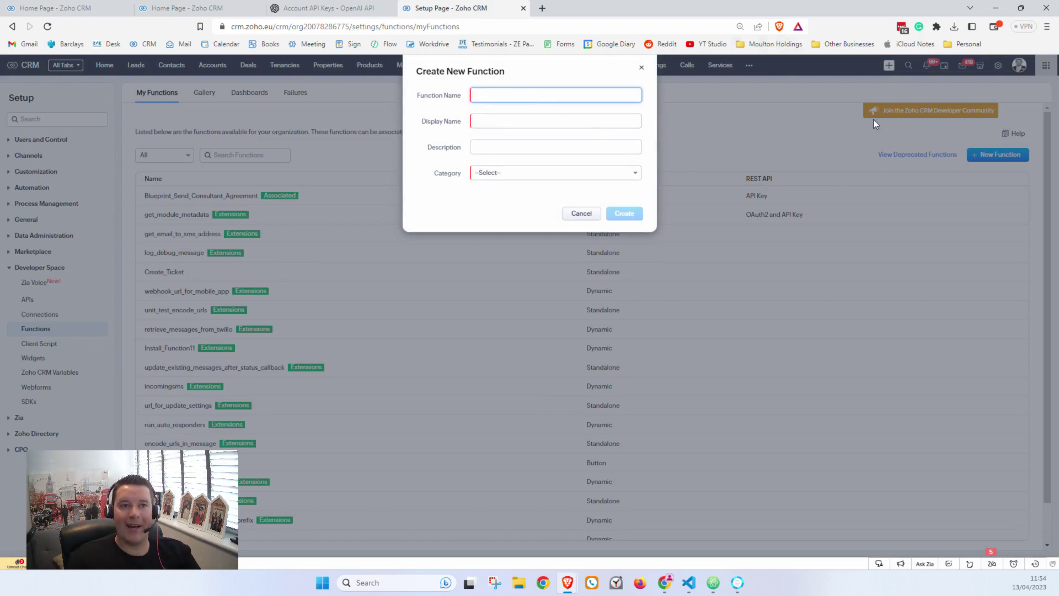
type("OpenAI_Integration")
left_click(572, 120)
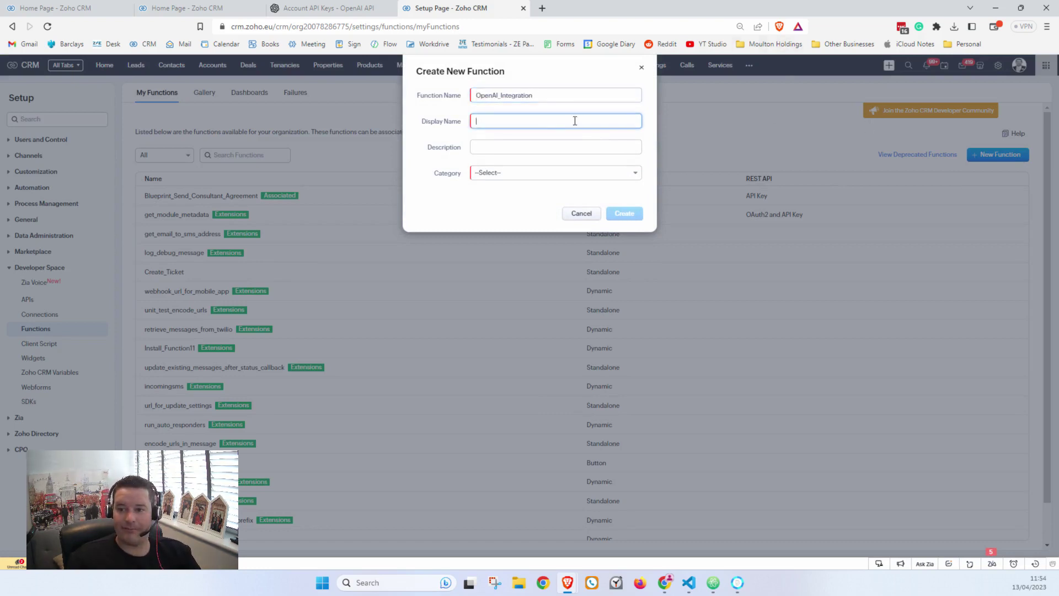
type("OpenAI_Integration")
left_click(530, 174)
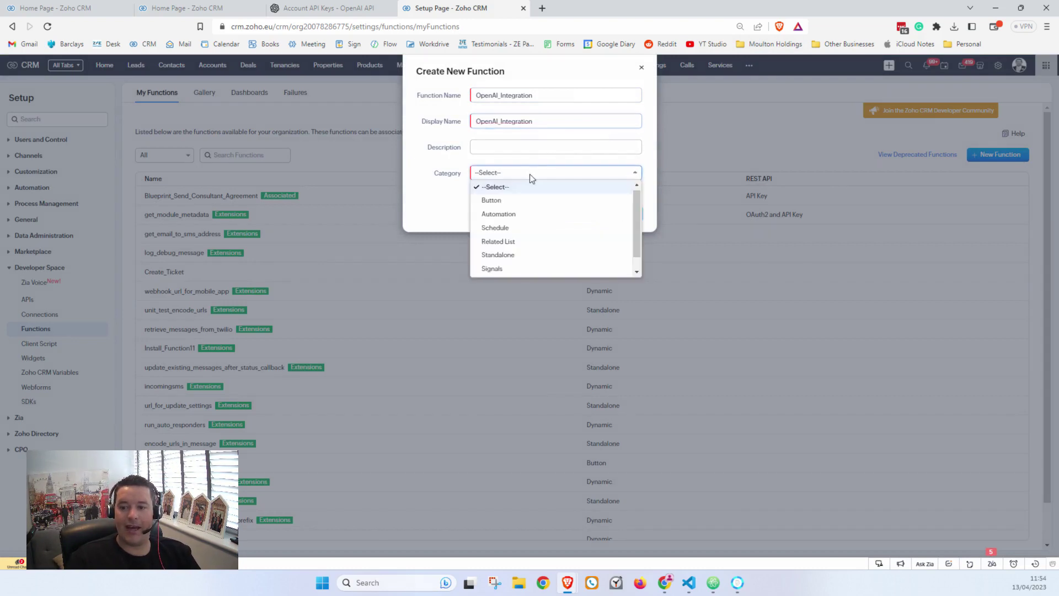
left_click(524, 258)
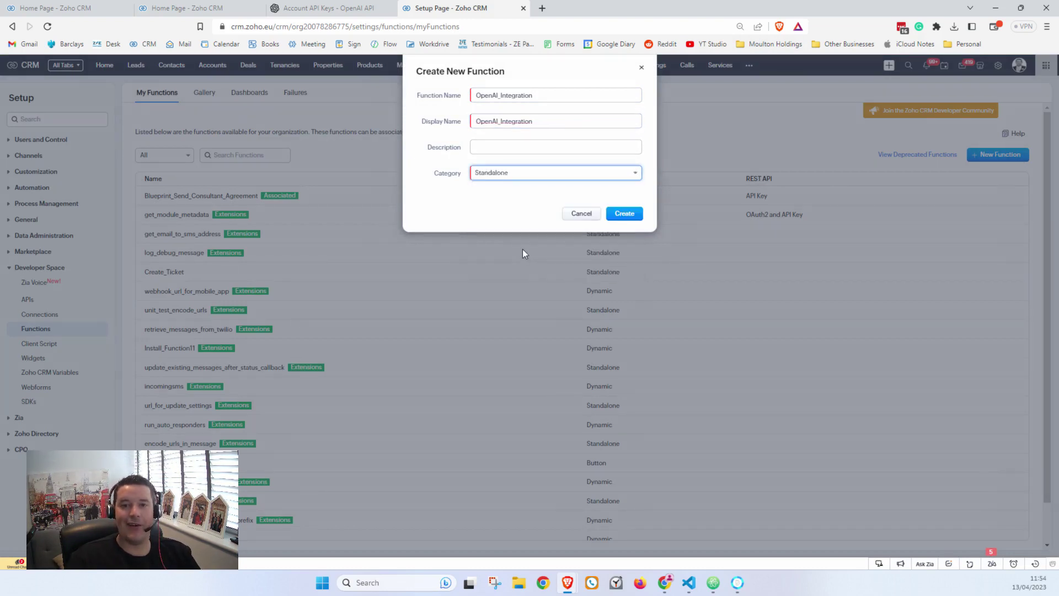
left_click(637, 215)
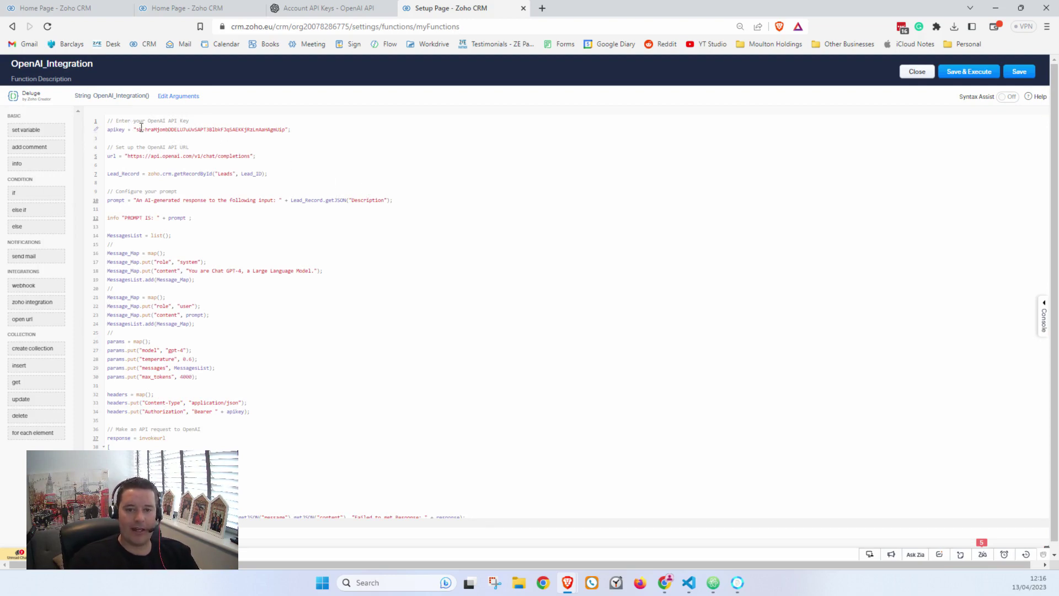
Step: Check the script's API key on line 2 against the OpenAI API keys page
left_click_drag(137, 130, 285, 129)
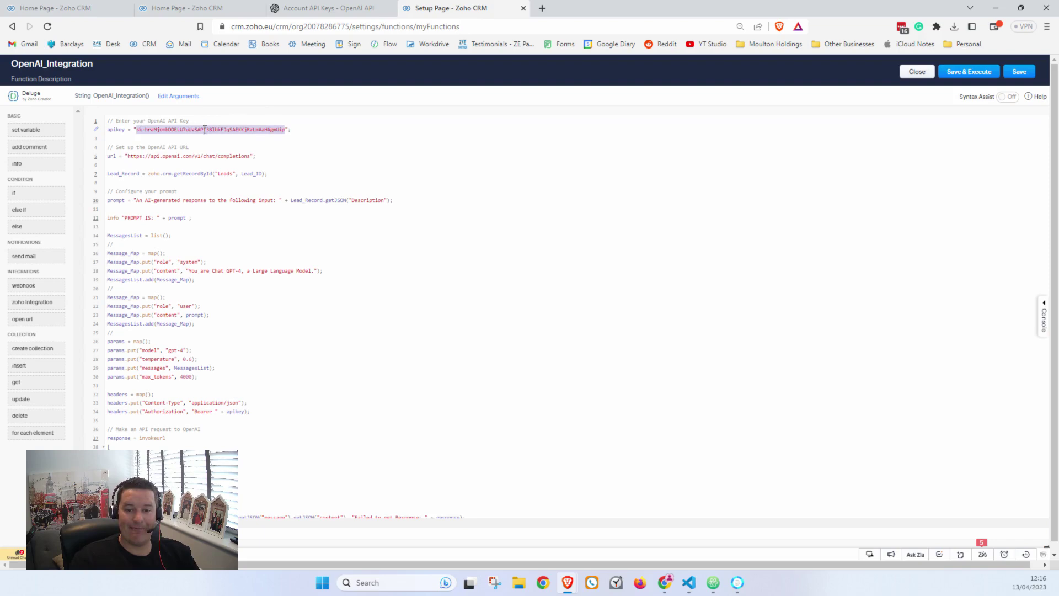
left_click(317, 9)
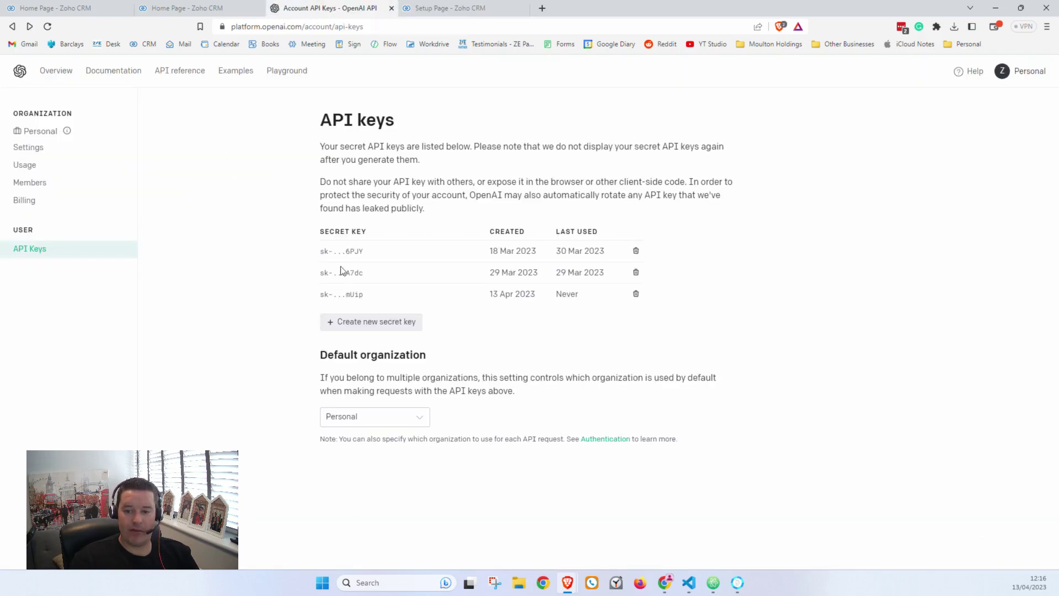
key("ctrl+Tab")
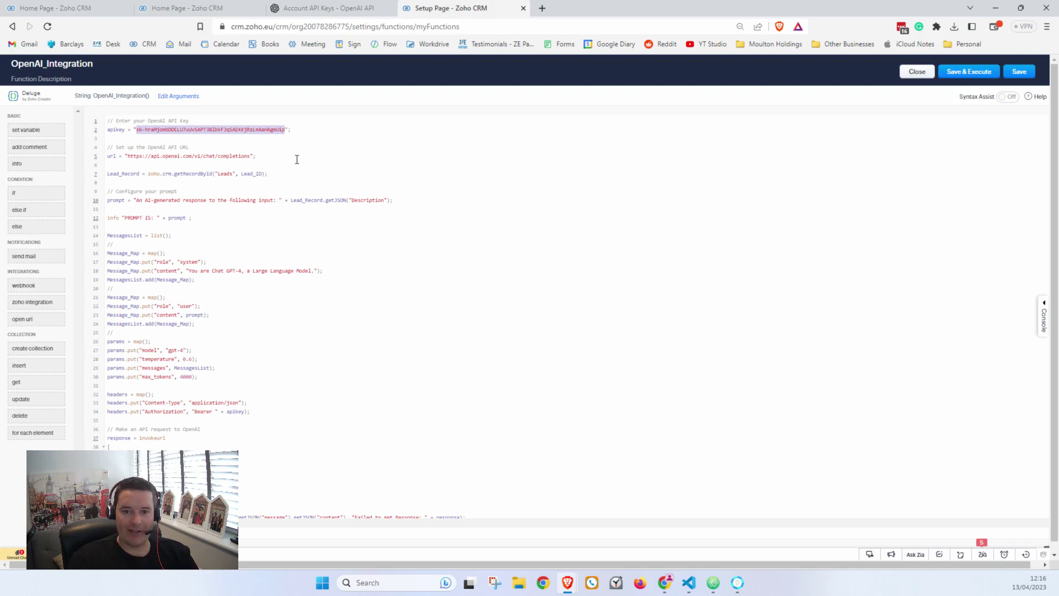
left_click(295, 160)
Step: Review the lead Description lookup on line 10 and the Description field near the end
scroll(215, 162, "down", 3)
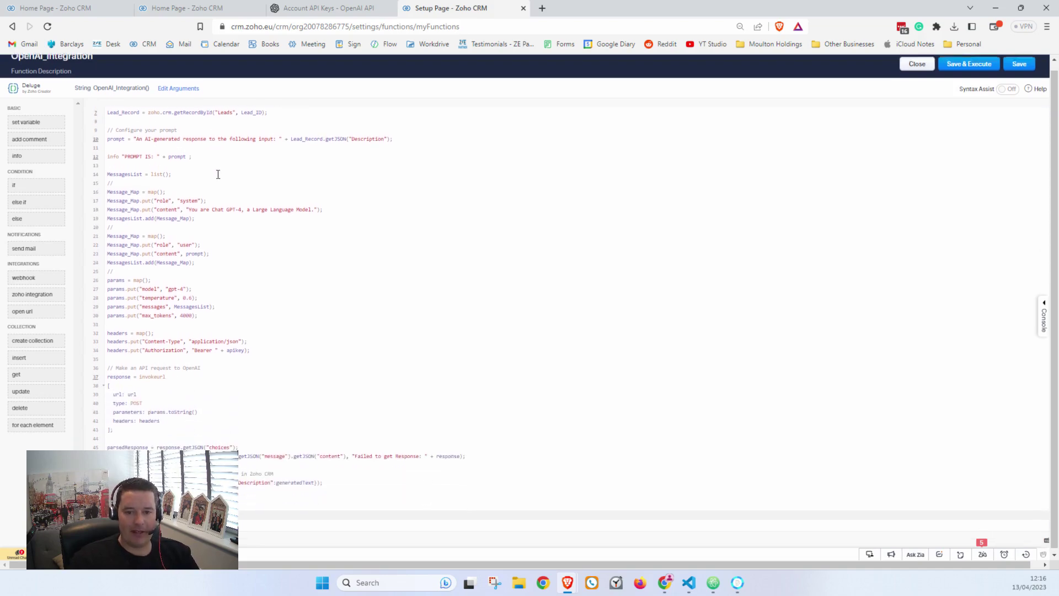
scroll(254, 342, "up", 3)
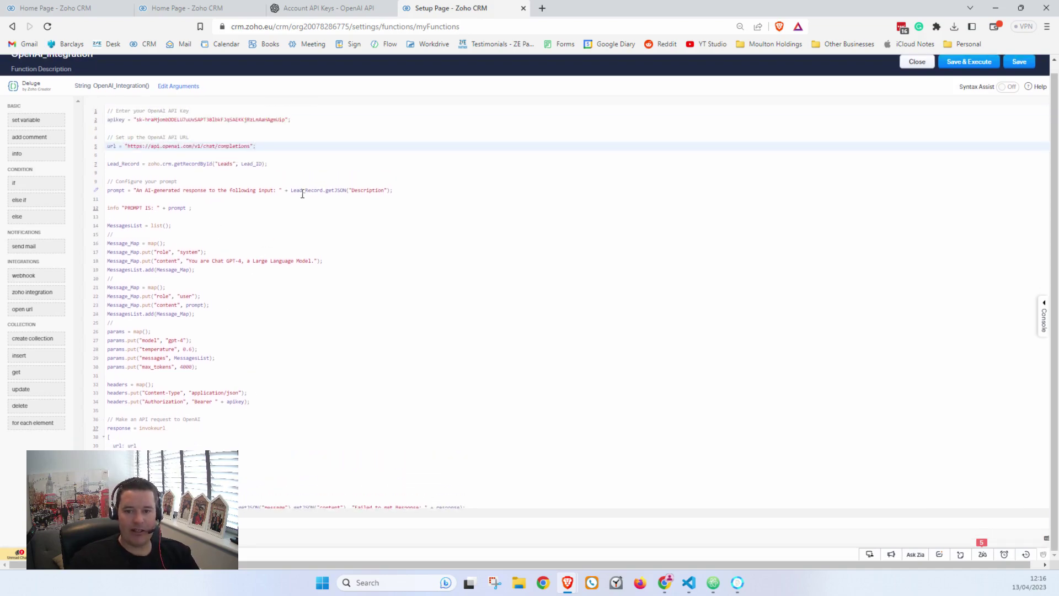
left_click_drag(292, 190, 392, 193)
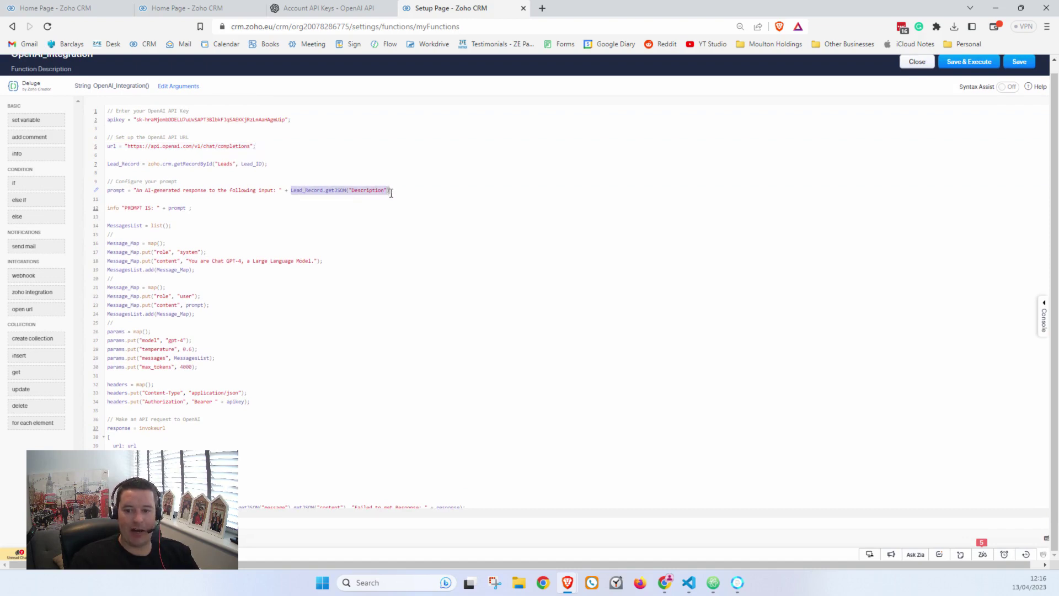
scroll(386, 199, "down", 1)
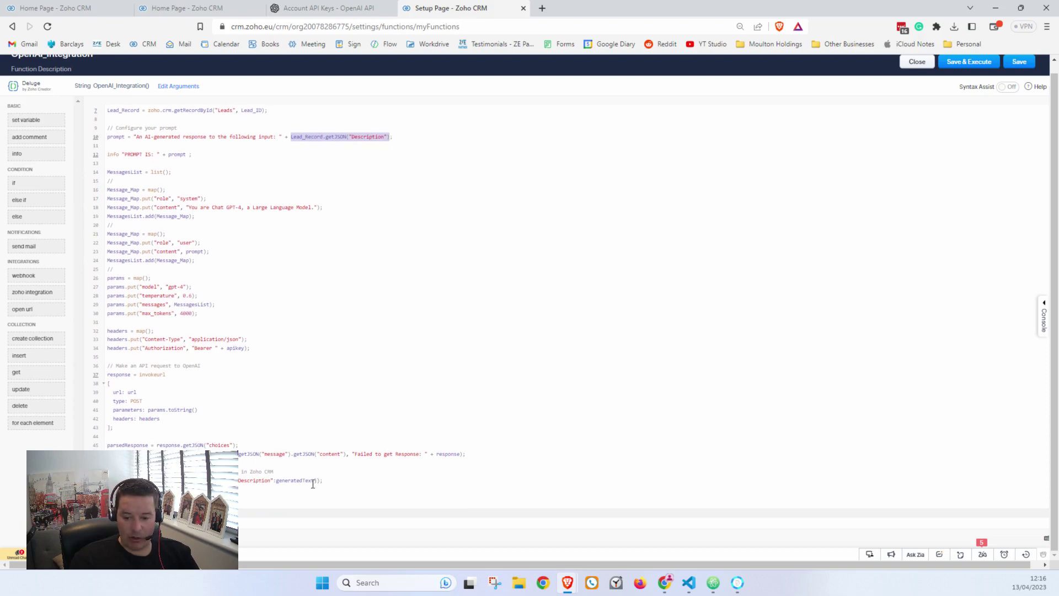
double_click(260, 484)
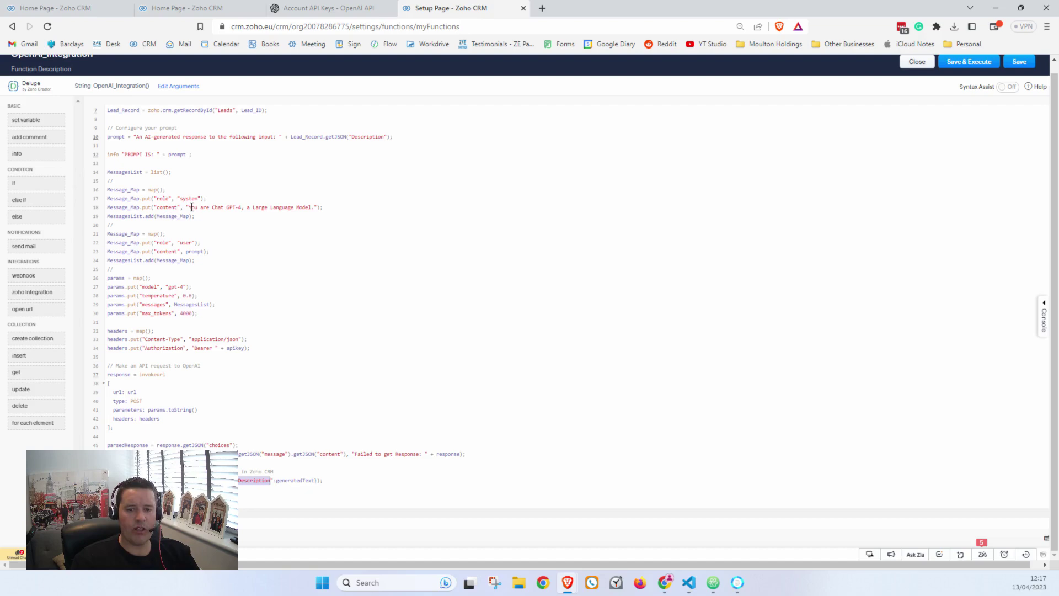
Step: End the 'You are Chat GPT-4 ... Model' system message with a period
left_click(192, 207)
left_click_drag(192, 207, 316, 208)
left_click(316, 209)
type(".")
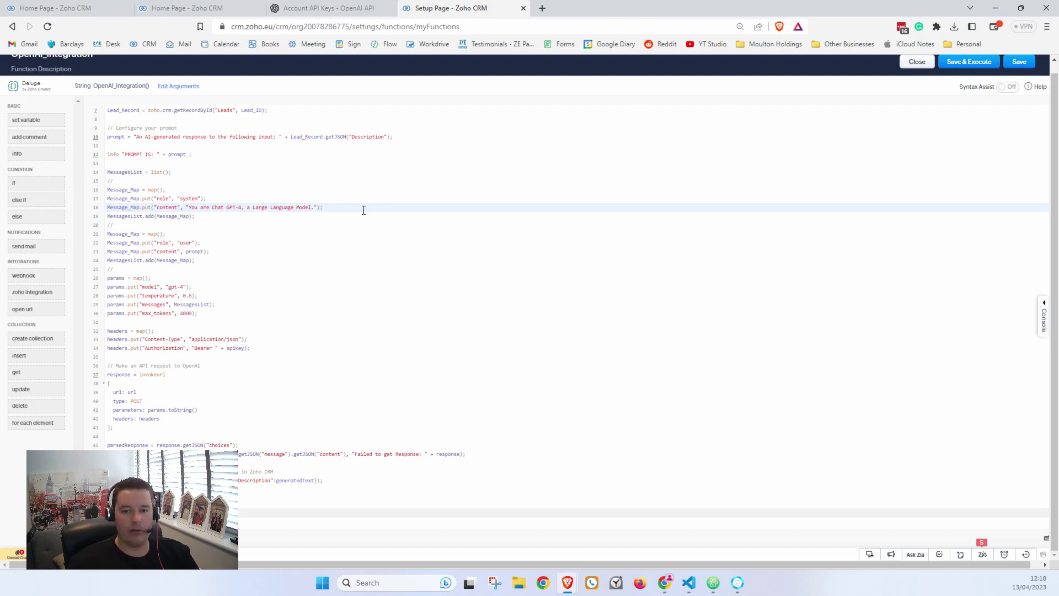
left_click_drag(189, 207, 315, 208)
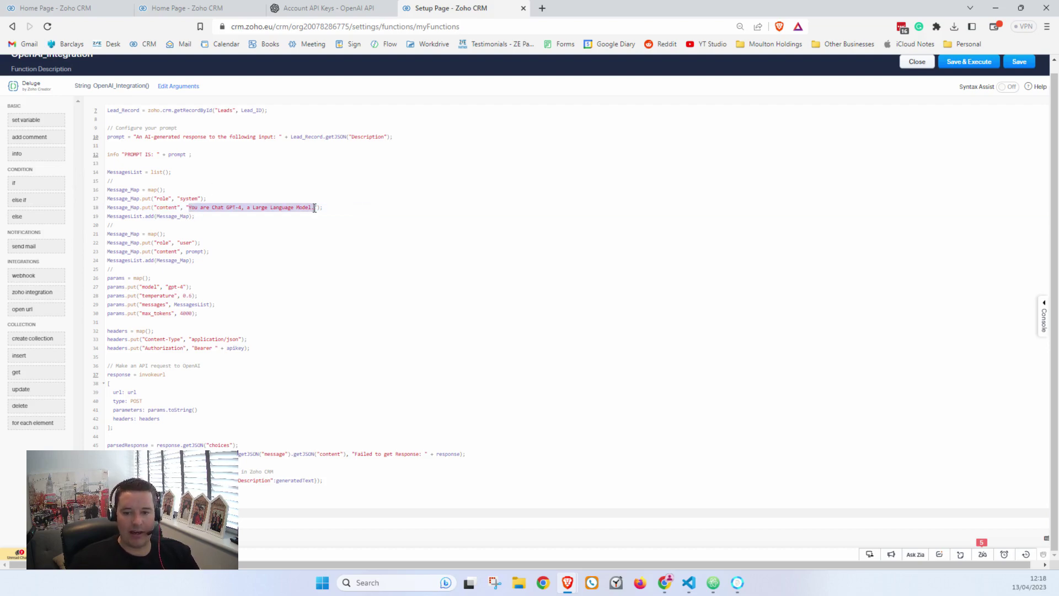
Step: Review the user message's prompt and the line-10 prompt wording with its Description lookup
left_click(343, 252)
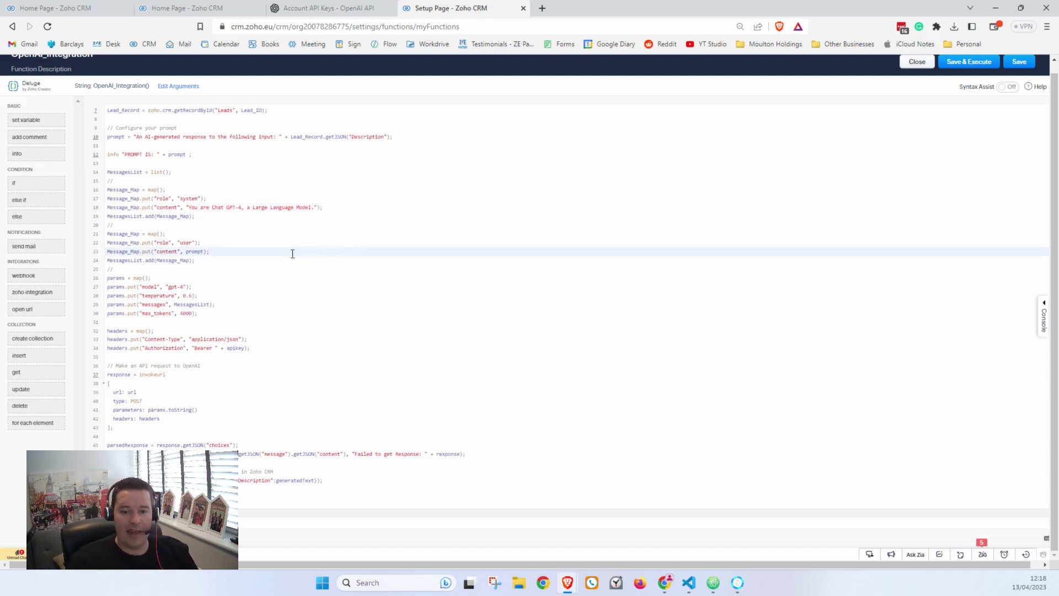
double_click(187, 243)
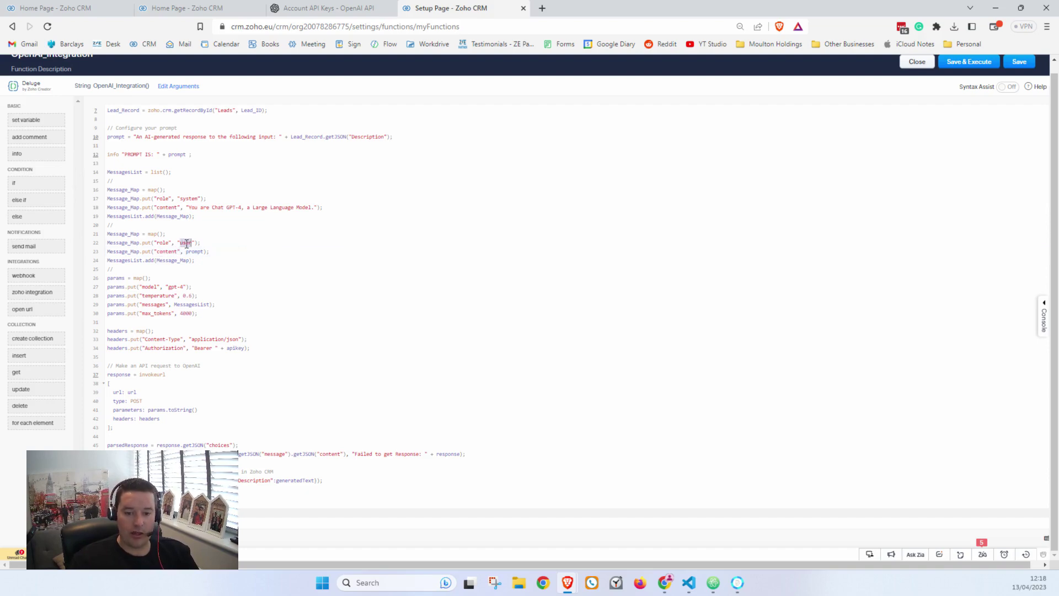
double_click(194, 252)
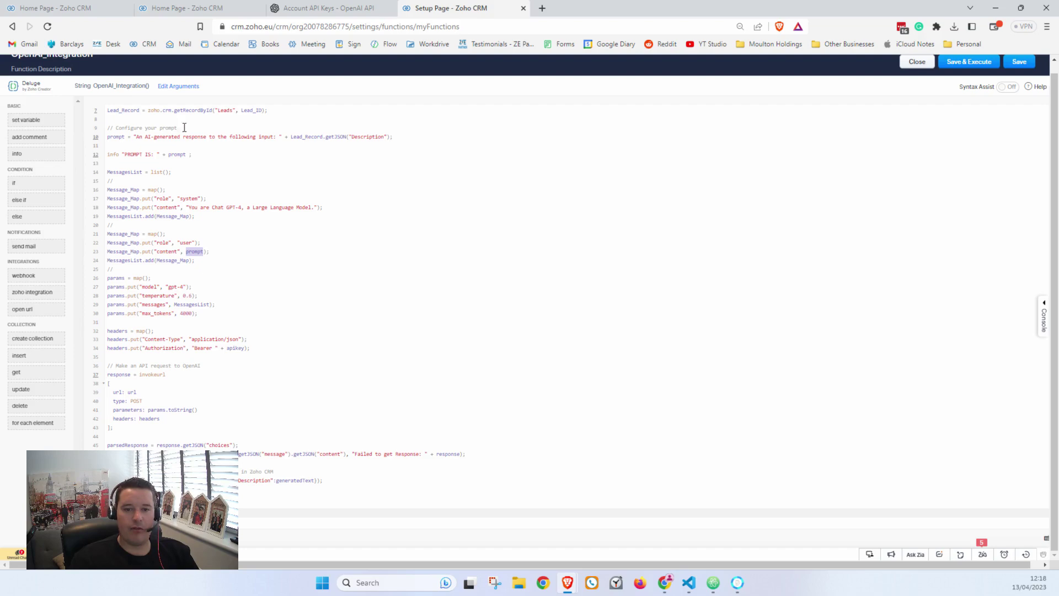
left_click_drag(137, 137, 291, 136)
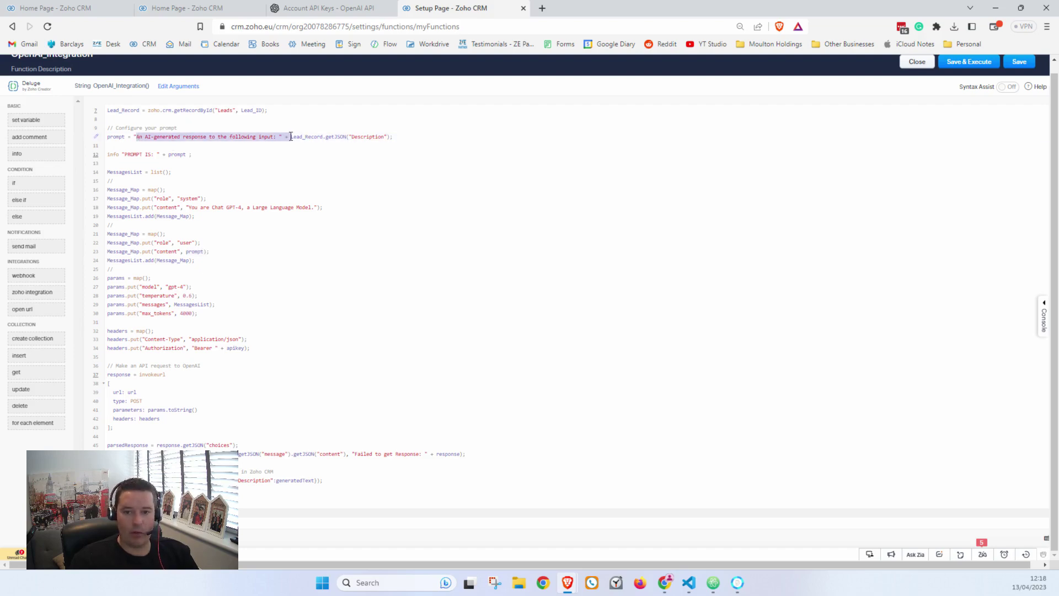
left_click_drag(291, 136, 389, 136)
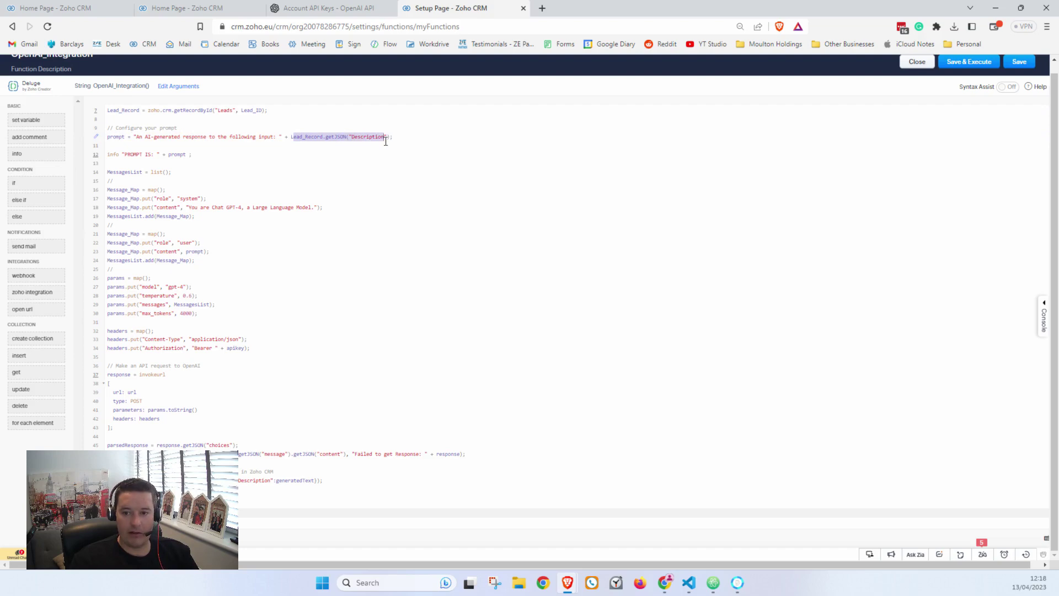
Step: Add a colon after 'input' in the line-10 prompt text, then check the Lead_ID lookup
left_click(260, 137)
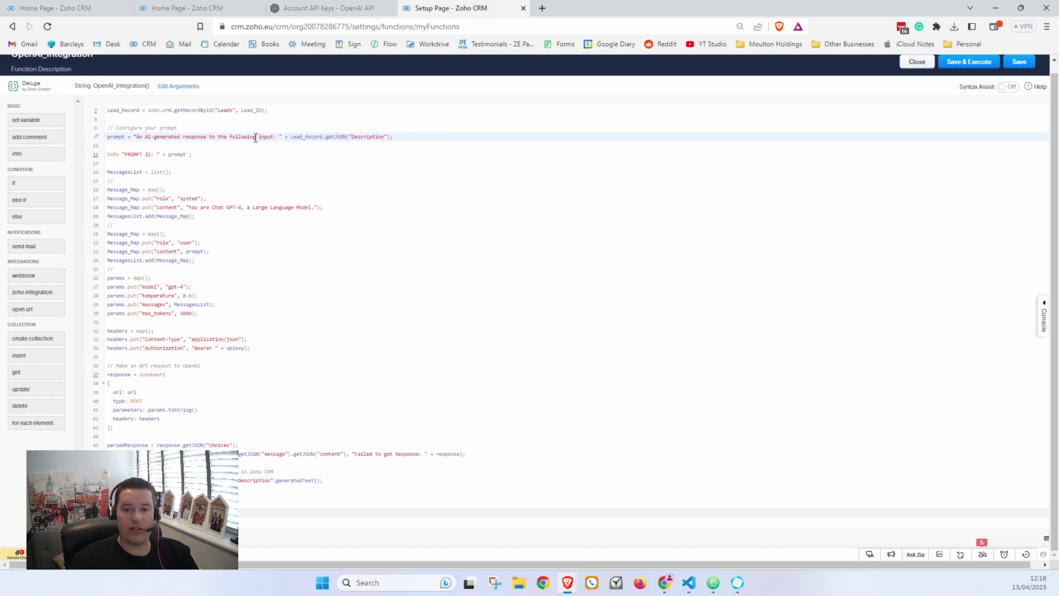
left_click(276, 137)
type(":")
left_click_drag(291, 137, 389, 137)
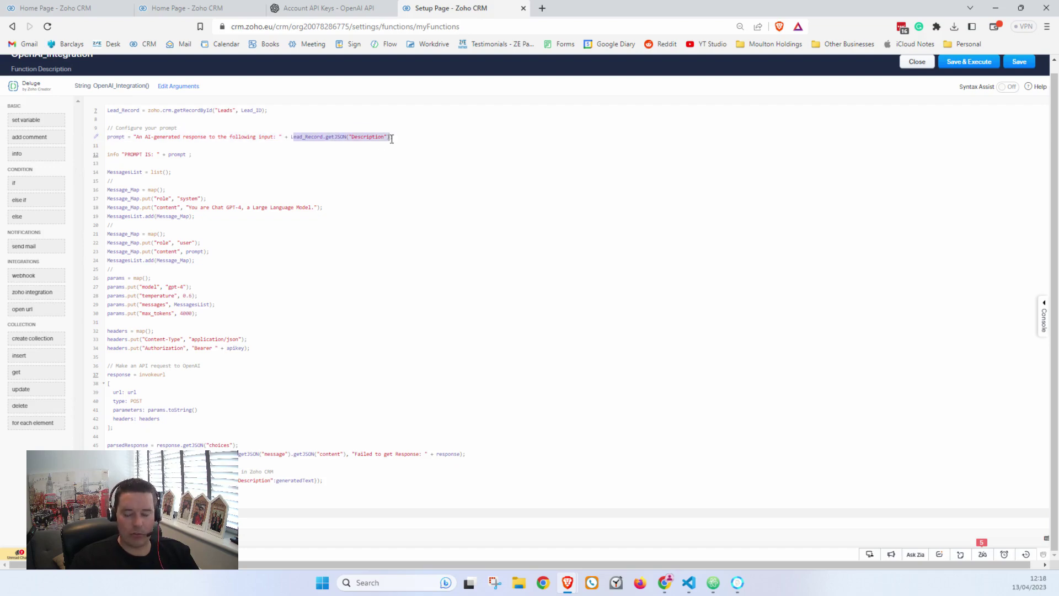
left_click(392, 137)
left_click(388, 181)
scroll(385, 212, "up", 2)
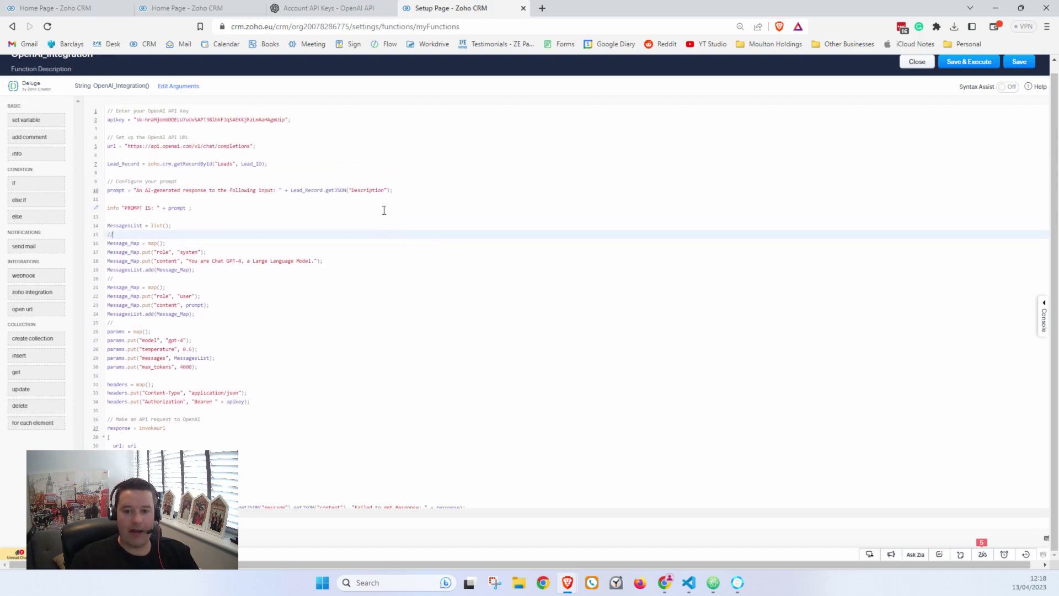
double_click(252, 163)
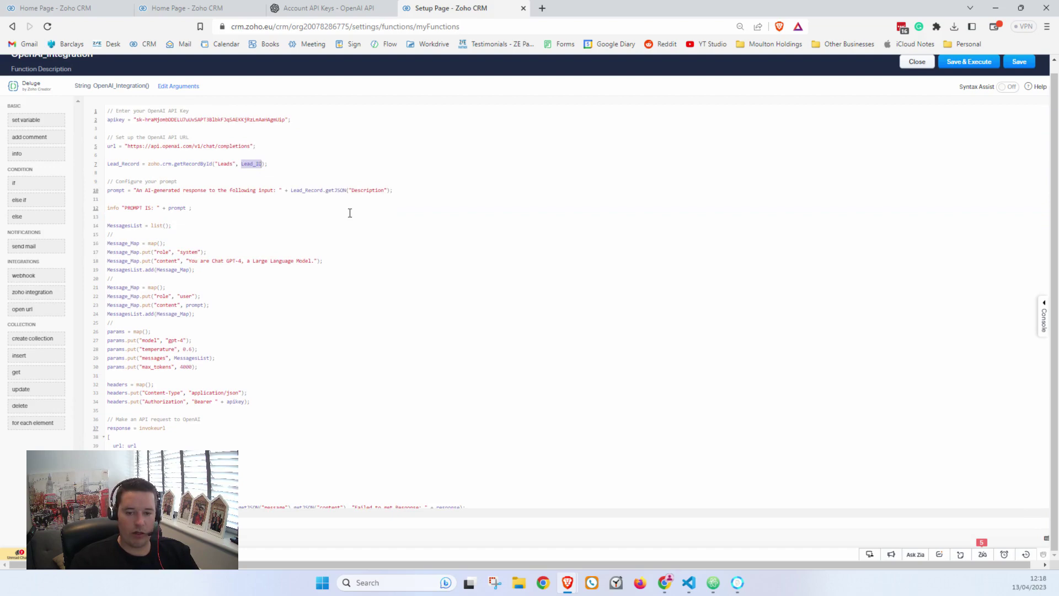
left_click(178, 86)
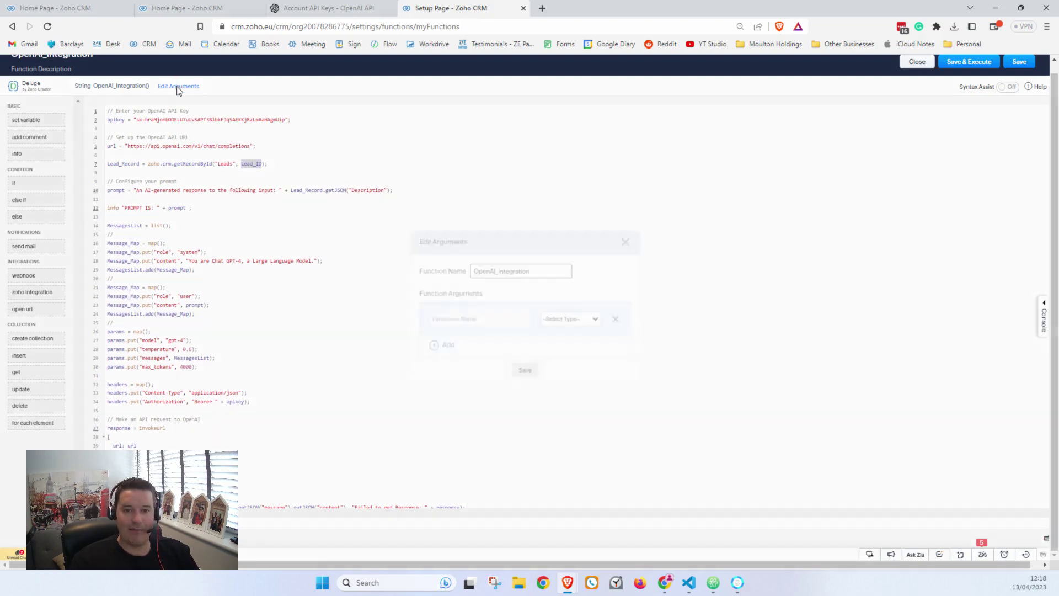
left_click(460, 321)
type("Lead_ID")
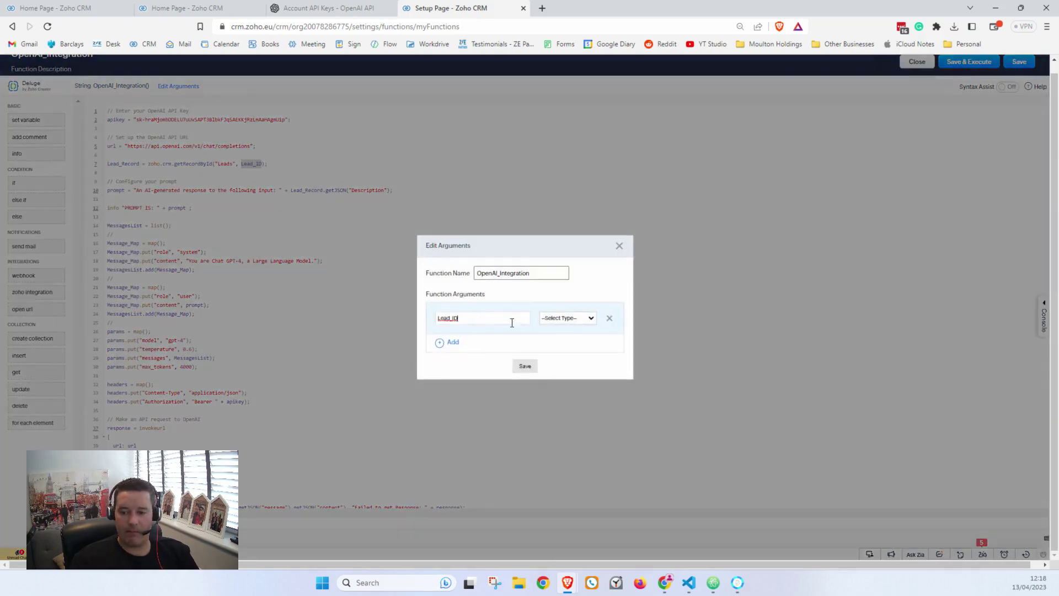
left_click(568, 318)
left_click(546, 337)
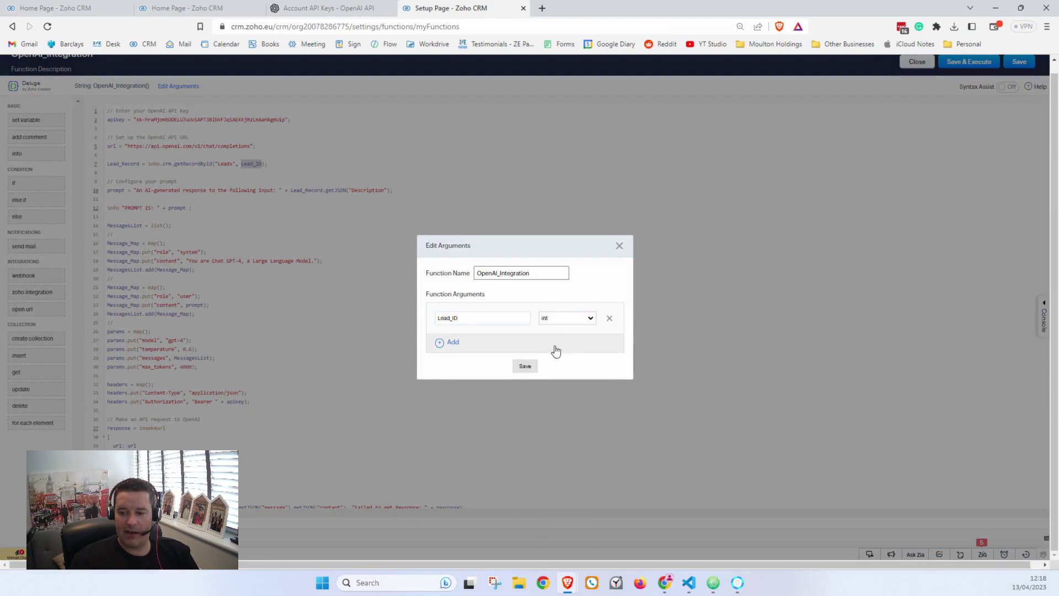
left_click(524, 366)
left_click(504, 279)
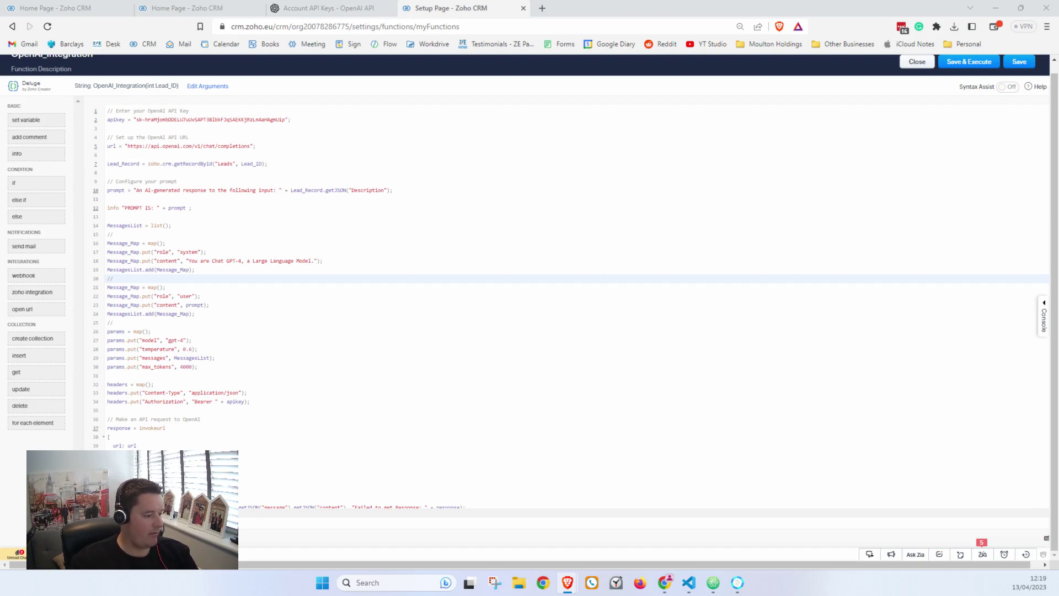
Step: Save and execute OpenAI_Integration with the test lead's record ID as Lead_ID
left_click(969, 61)
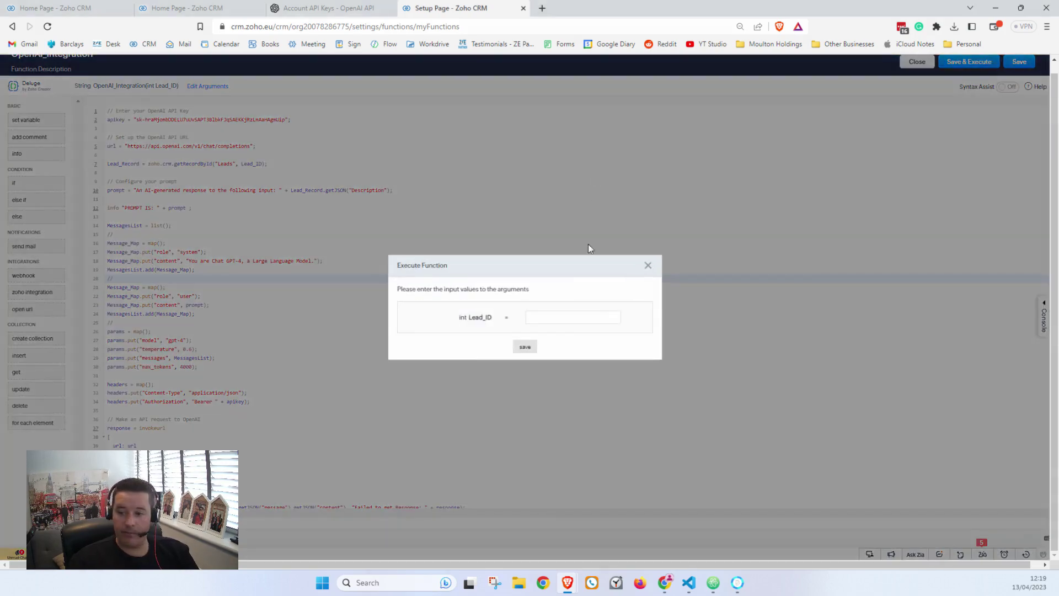
left_click(562, 317)
left_click(560, 337)
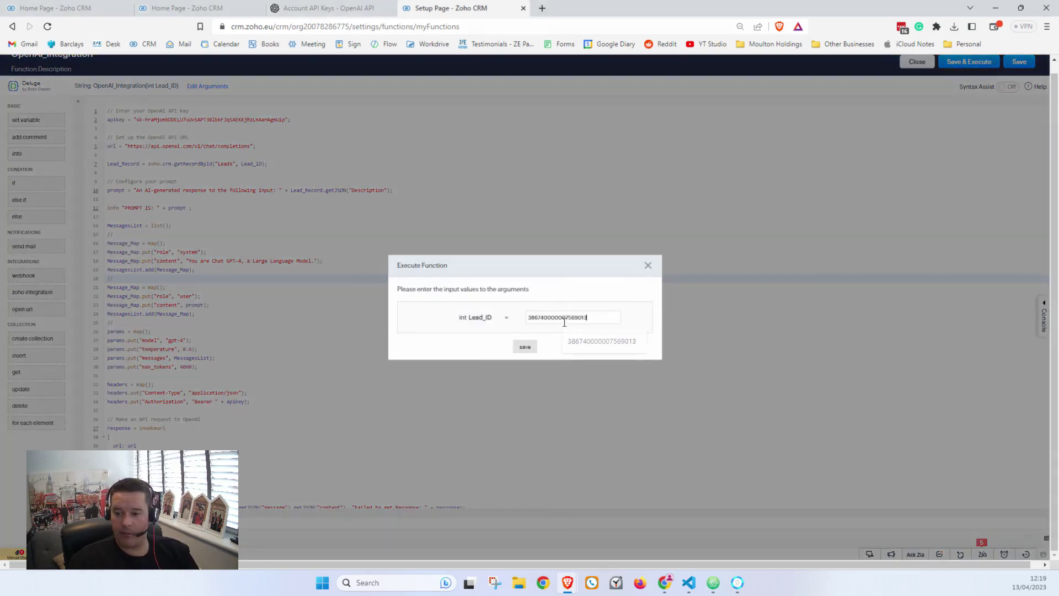
left_click(525, 347)
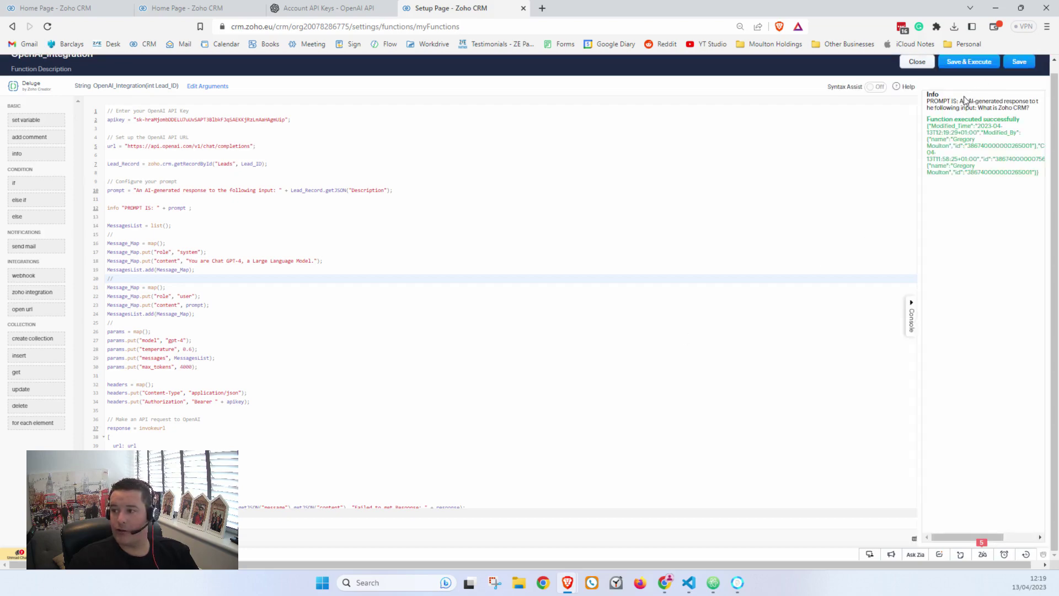
Step: Review the printed prompt and success output, then bring the test lead's record into the browser
left_click_drag(962, 99, 1033, 113)
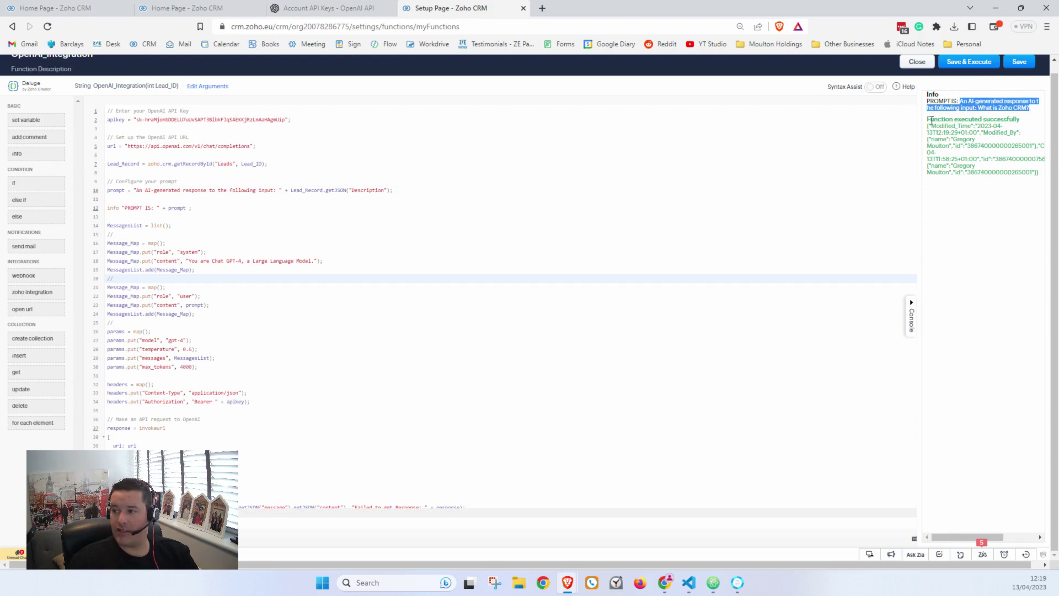
left_click_drag(931, 120, 1025, 175)
left_click(1013, 183)
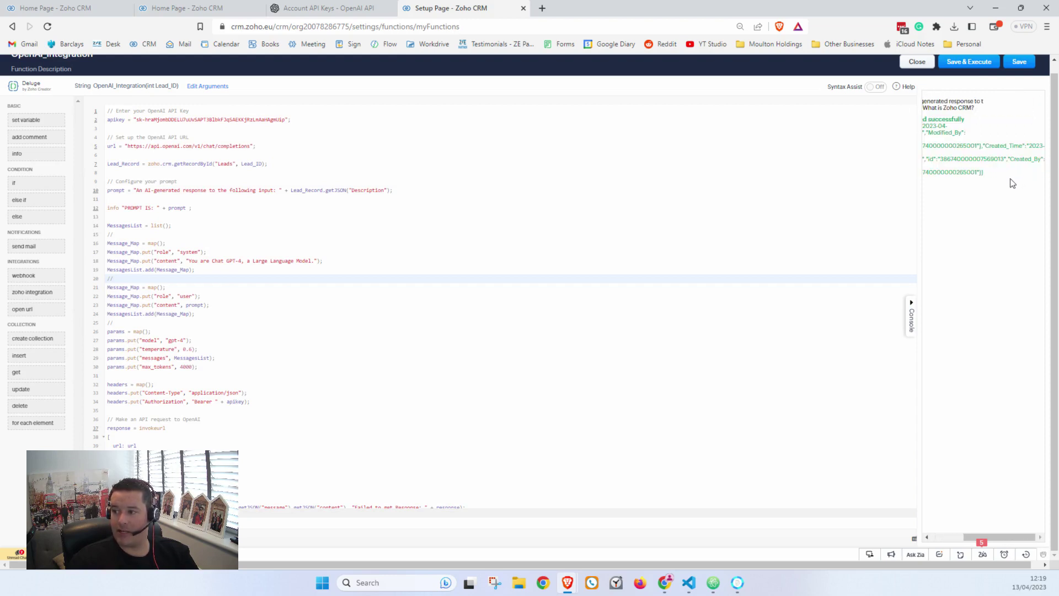
left_click_drag(22, 210, 585, 8)
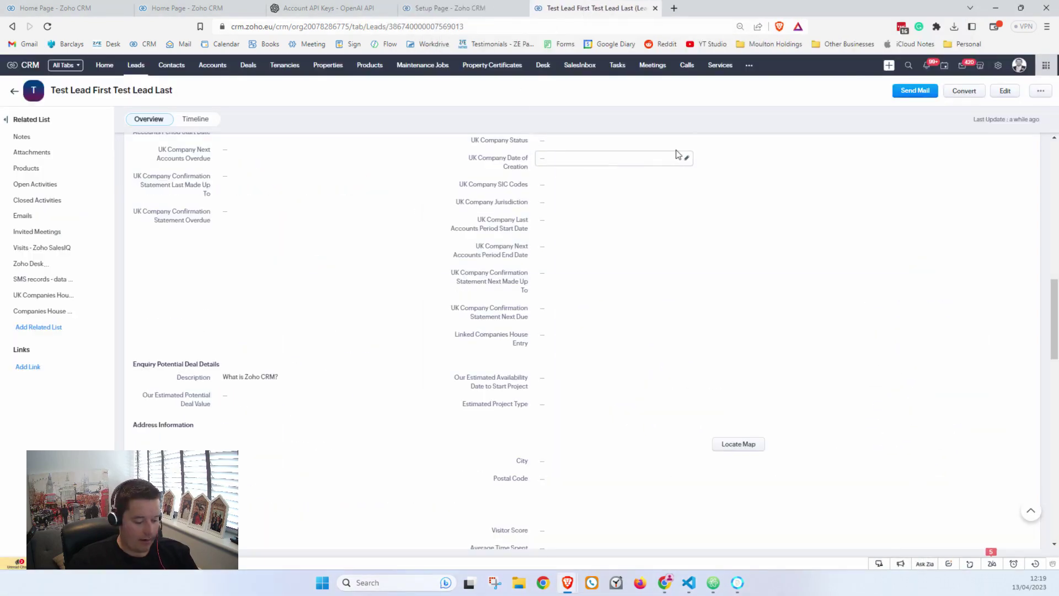
Step: Reload the test lead, expand its Description to see GPT-4's Zoho CRM answer, and check the Timeline
key("F5")
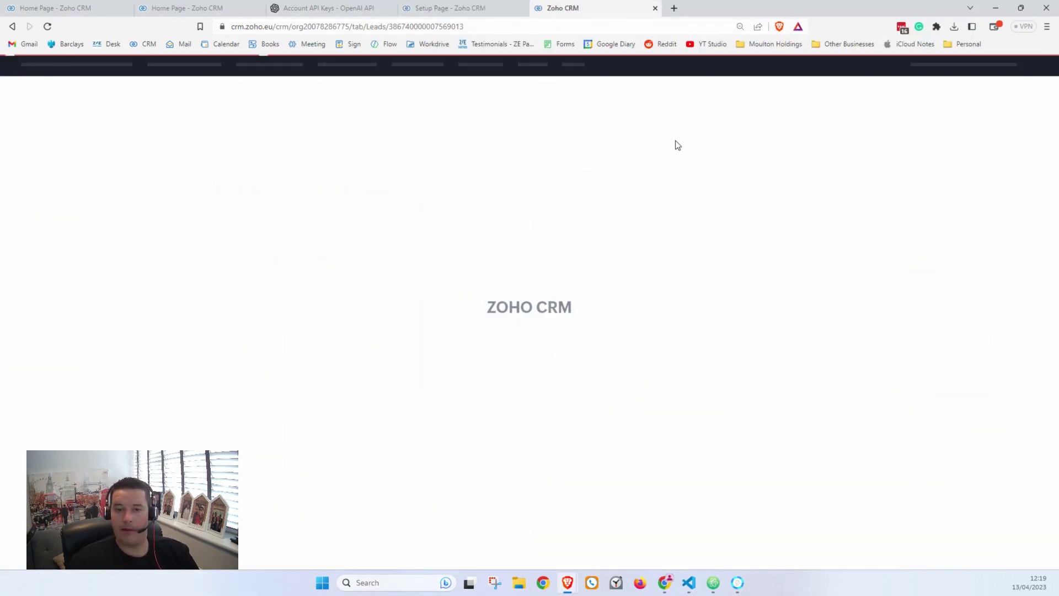
scroll(480, 288, "down", 15)
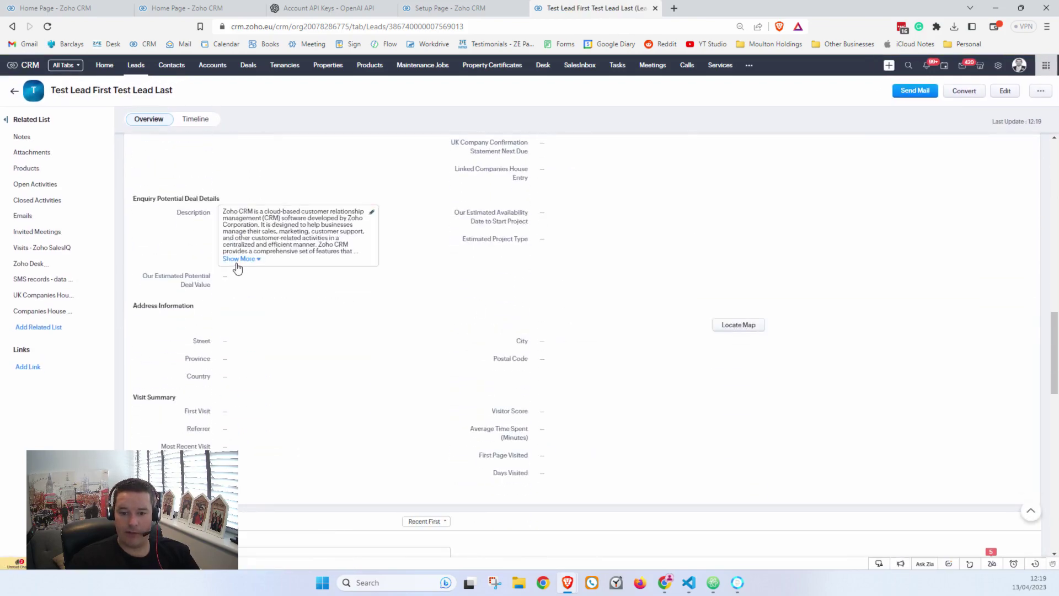
left_click(237, 259)
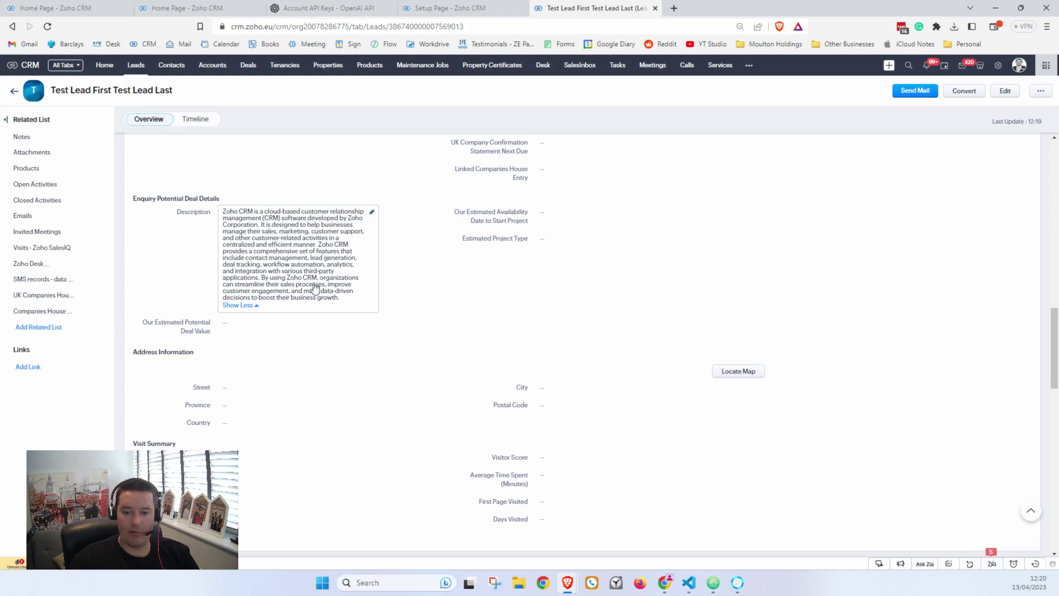
left_click(194, 119)
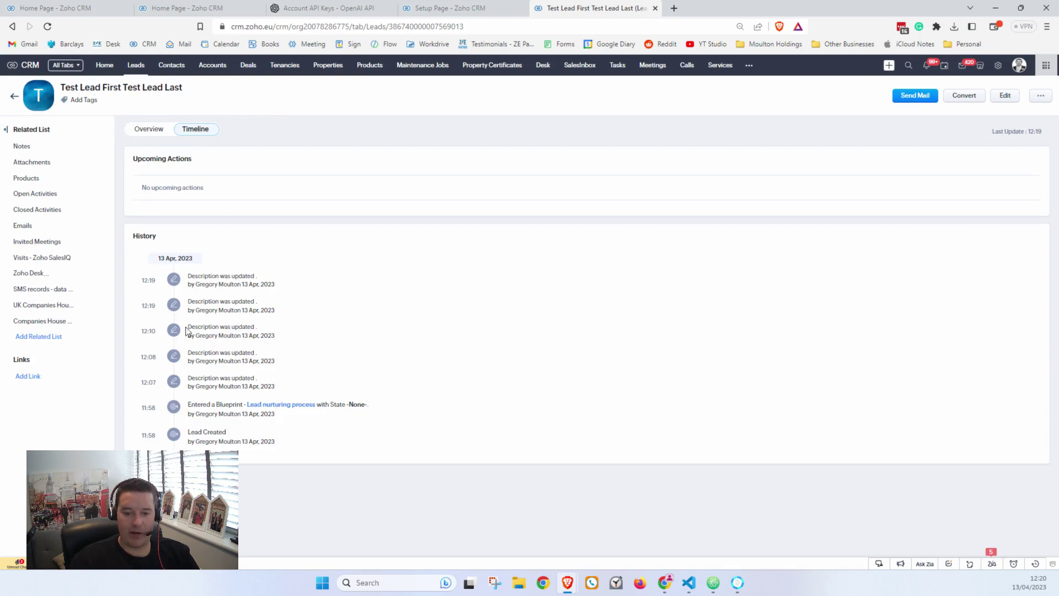
left_click(149, 129)
scroll(298, 232, "up", 2)
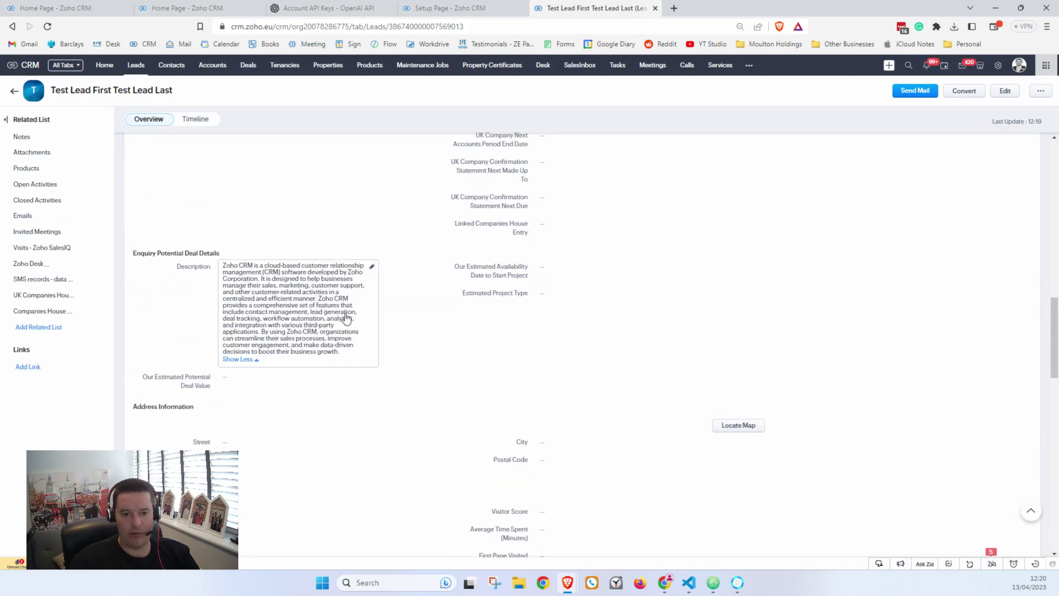
scroll(351, 326, "up", 1)
scroll(462, 366, "up", 6)
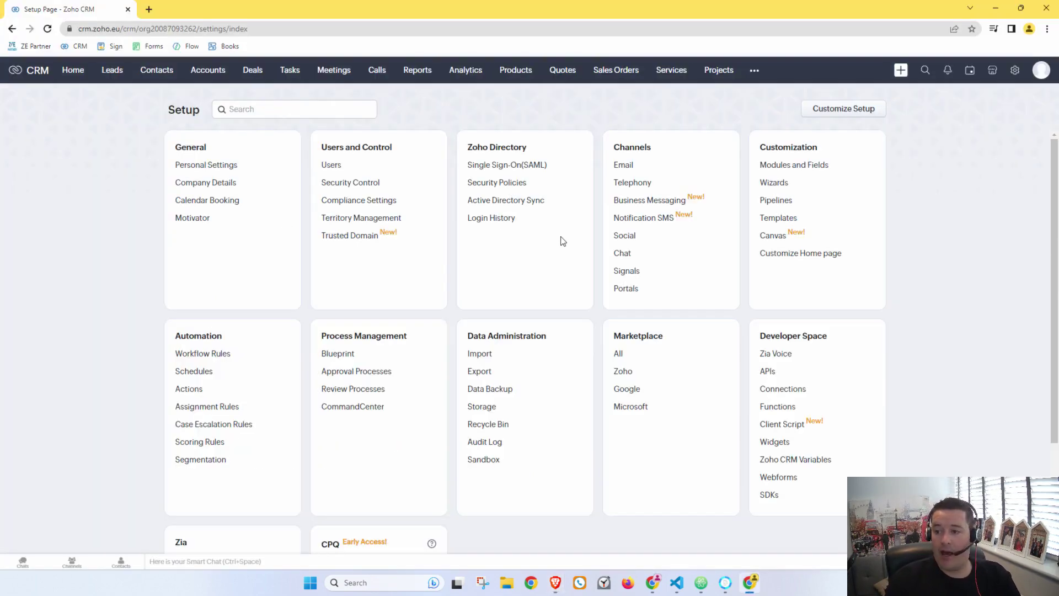
Step: Create a new module named OpenAI Conversations with the record image turned off
left_click(772, 165)
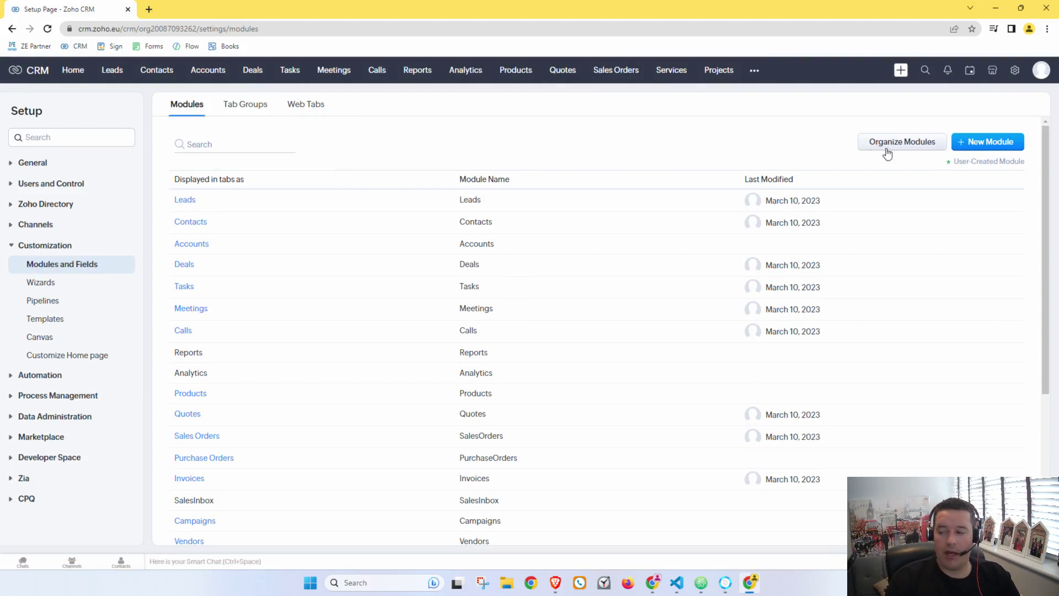
left_click(990, 142)
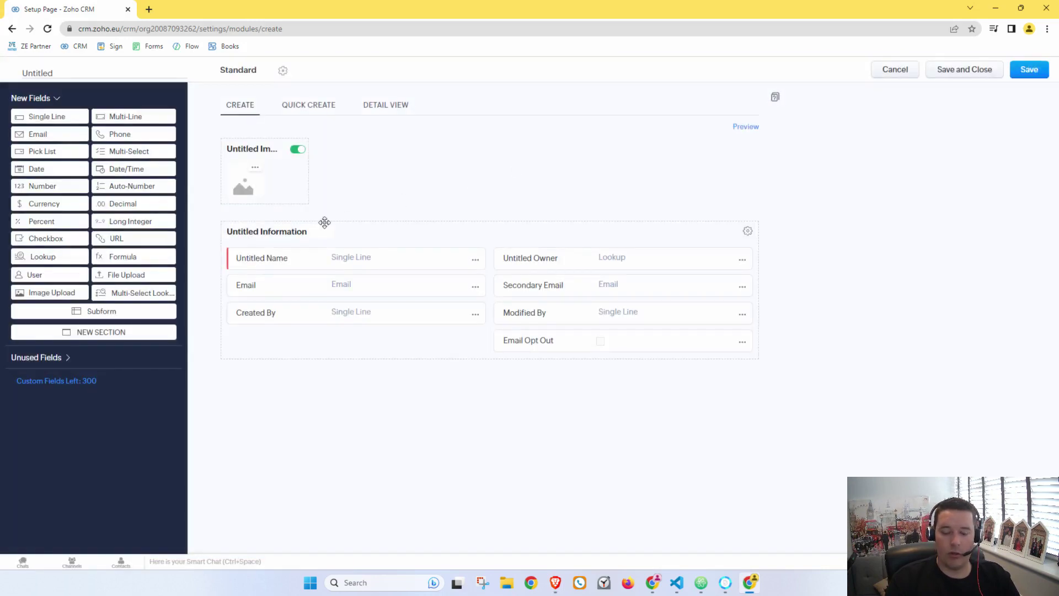
left_click(70, 76)
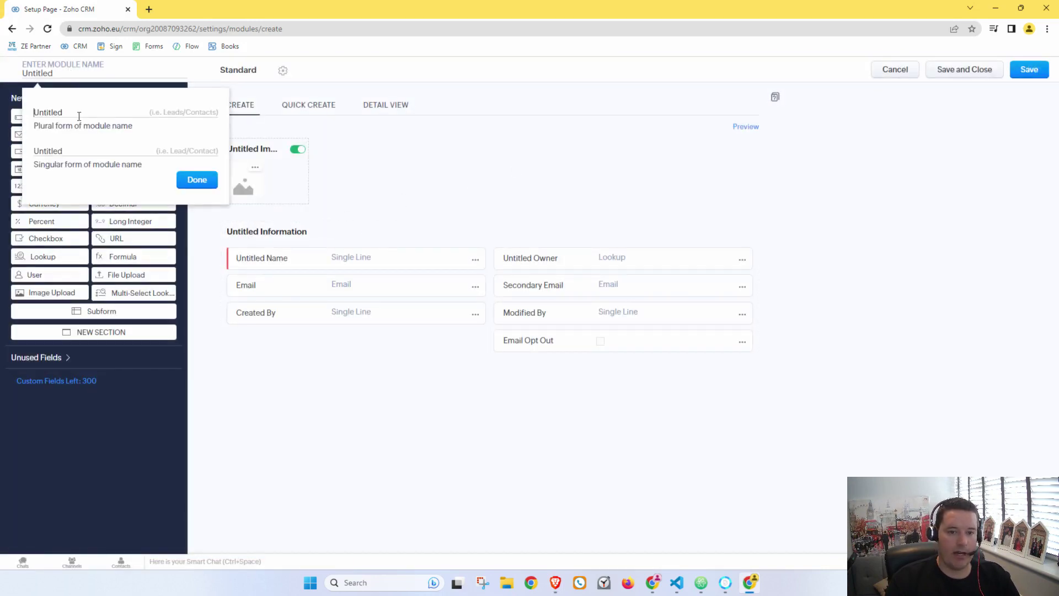
type("OpenAI Conversations")
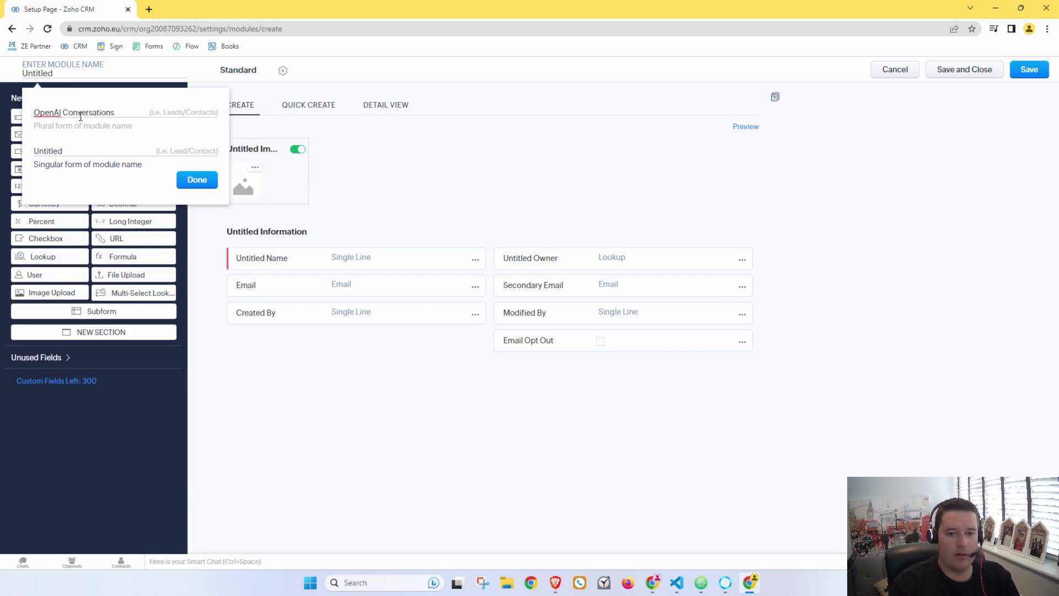
left_click(83, 136)
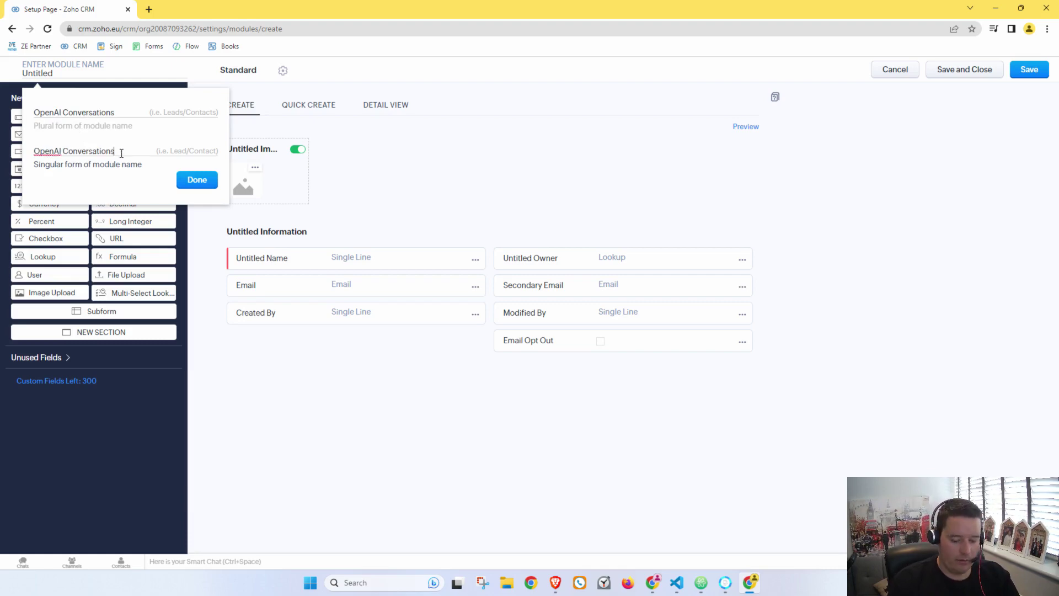
left_click(192, 182)
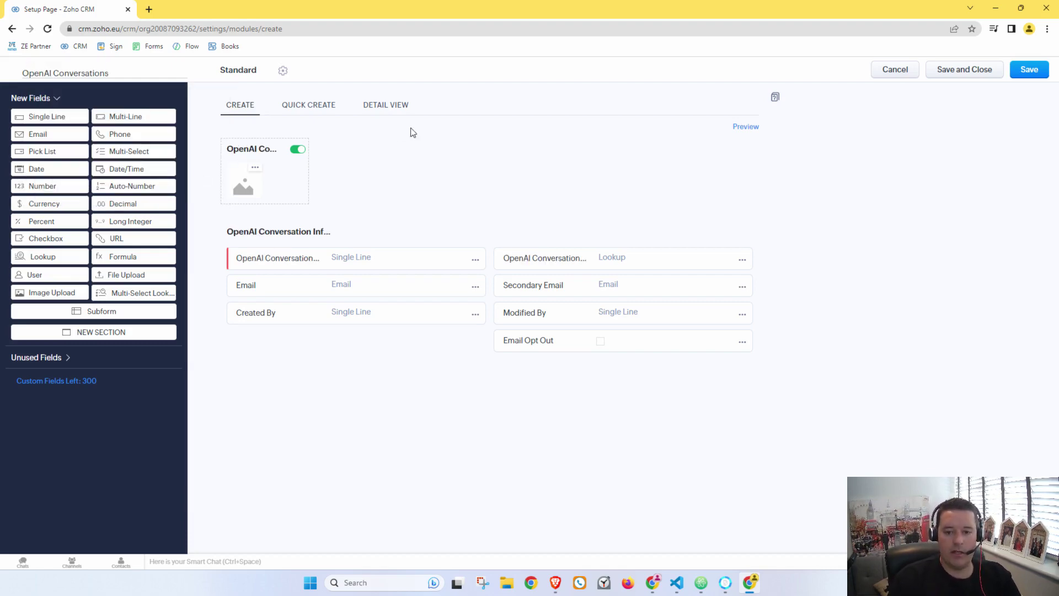
left_click(298, 149)
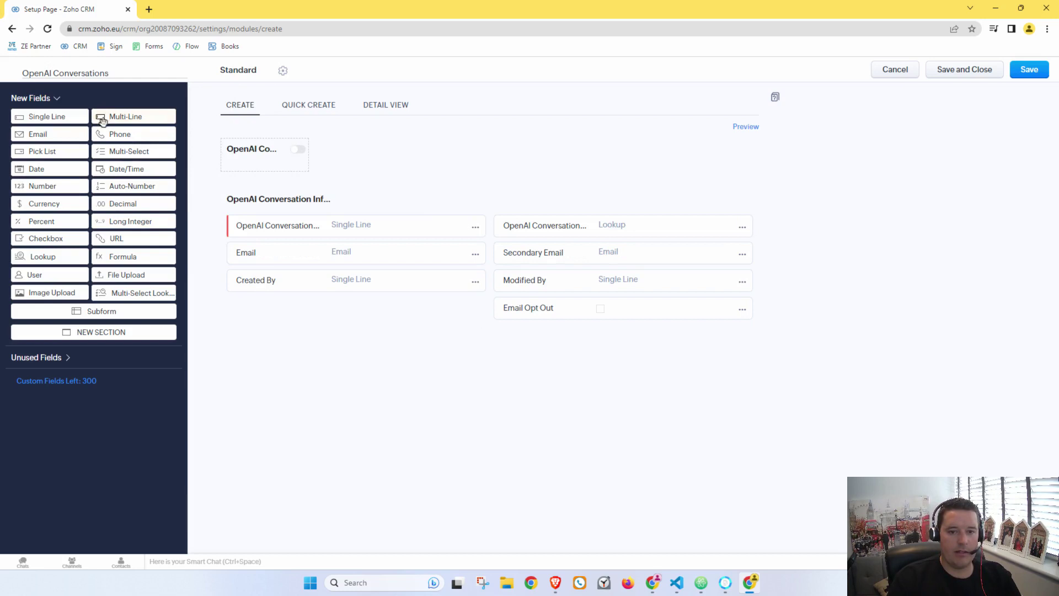
Step: Add a multi-line AI Instructions field with a Large (32000) character limit
left_click_drag(100, 117, 266, 322)
type("AI Instructions")
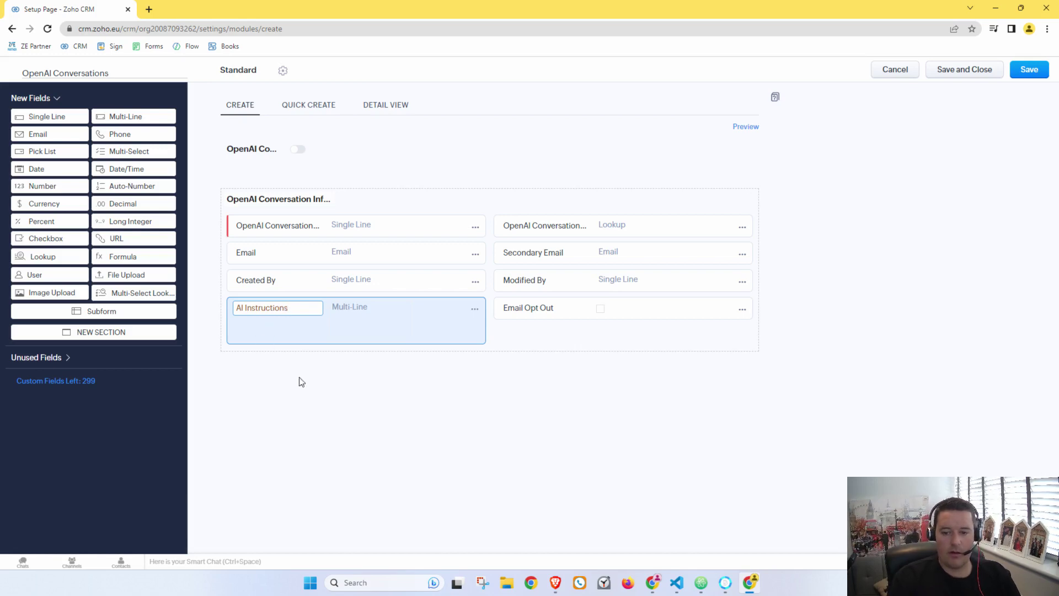
left_click(318, 395)
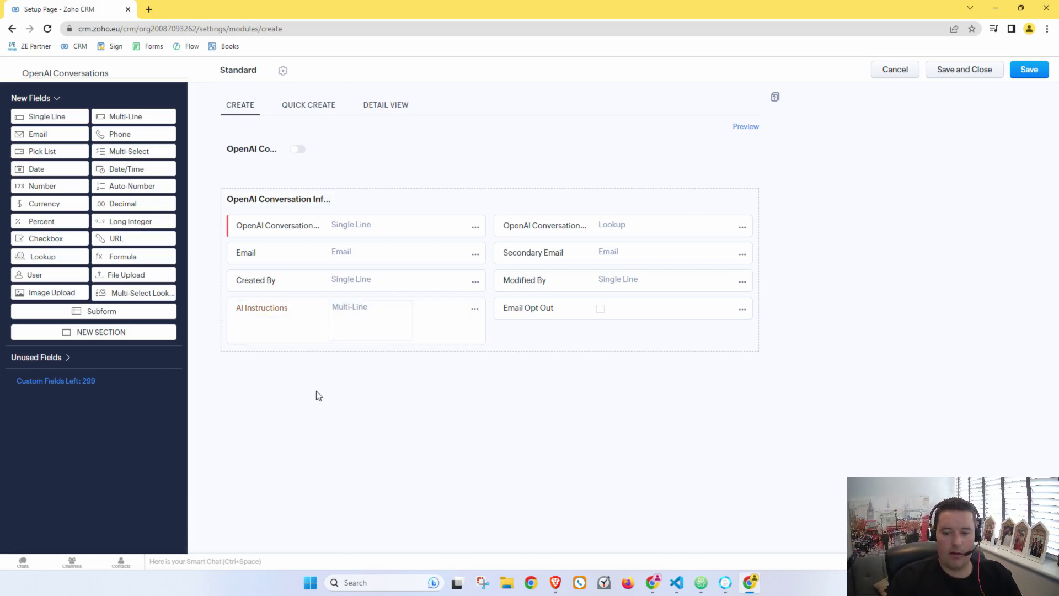
left_click(474, 309)
left_click(442, 355)
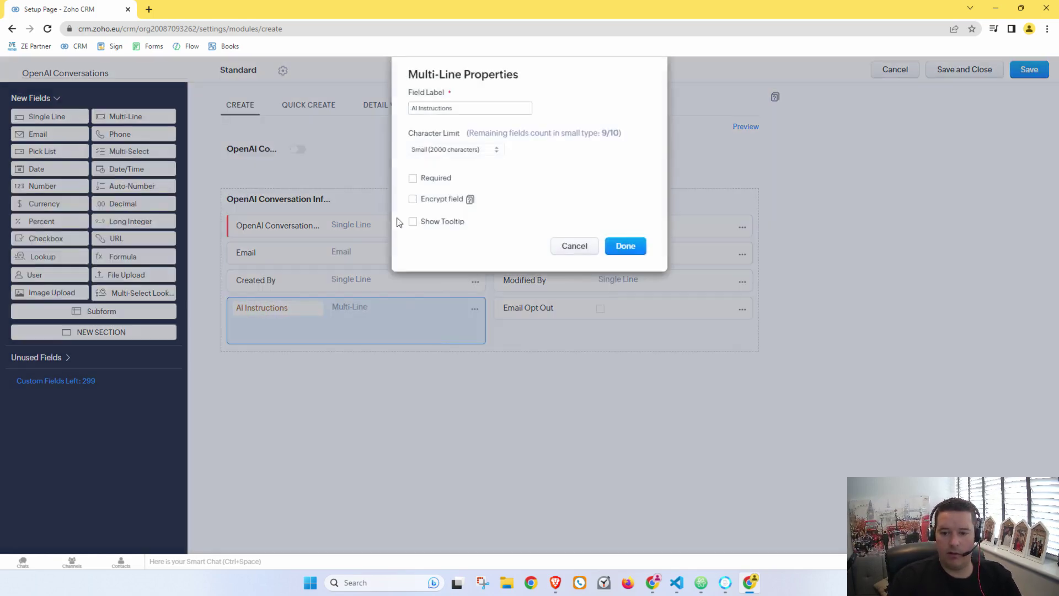
left_click(496, 149)
left_click(486, 169)
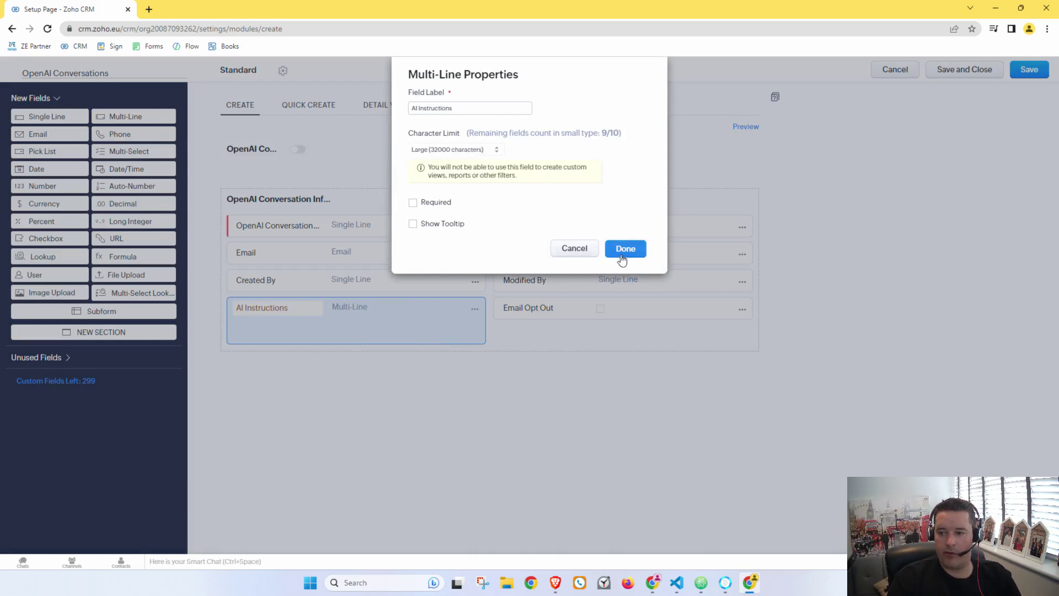
left_click(624, 249)
Step: Add a multi-line Input field below it, also with a Large character limit
left_click_drag(124, 116, 280, 373)
type("AI")
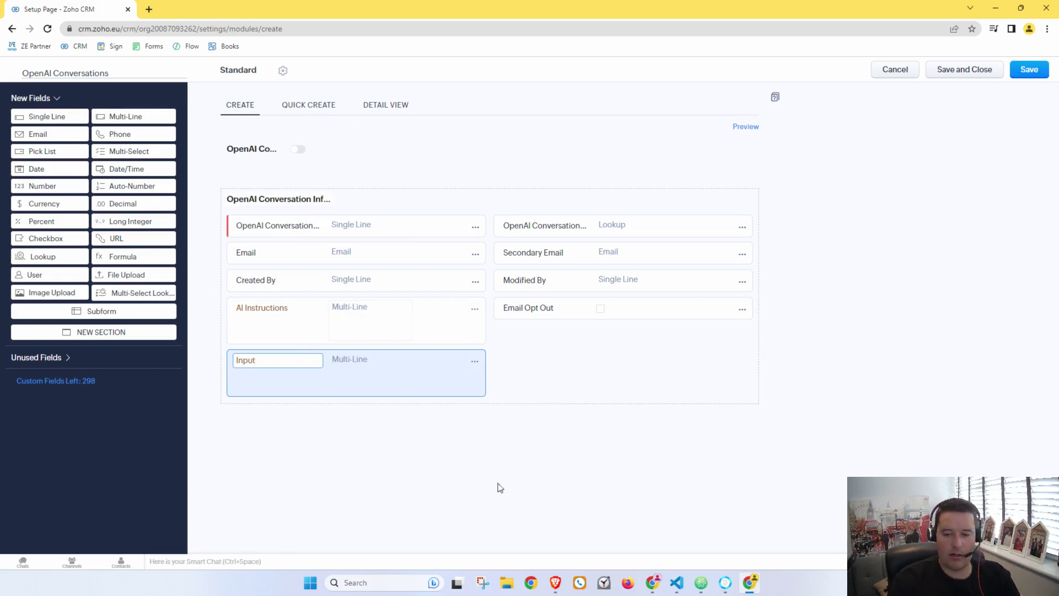
left_click(543, 376)
left_click(475, 361)
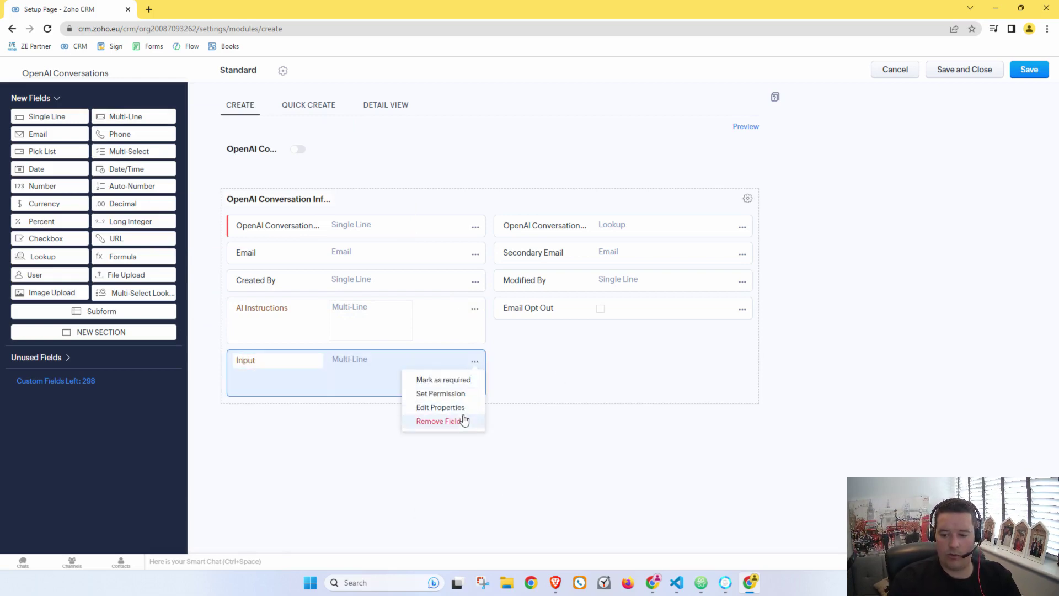
left_click(440, 407)
left_click(453, 150)
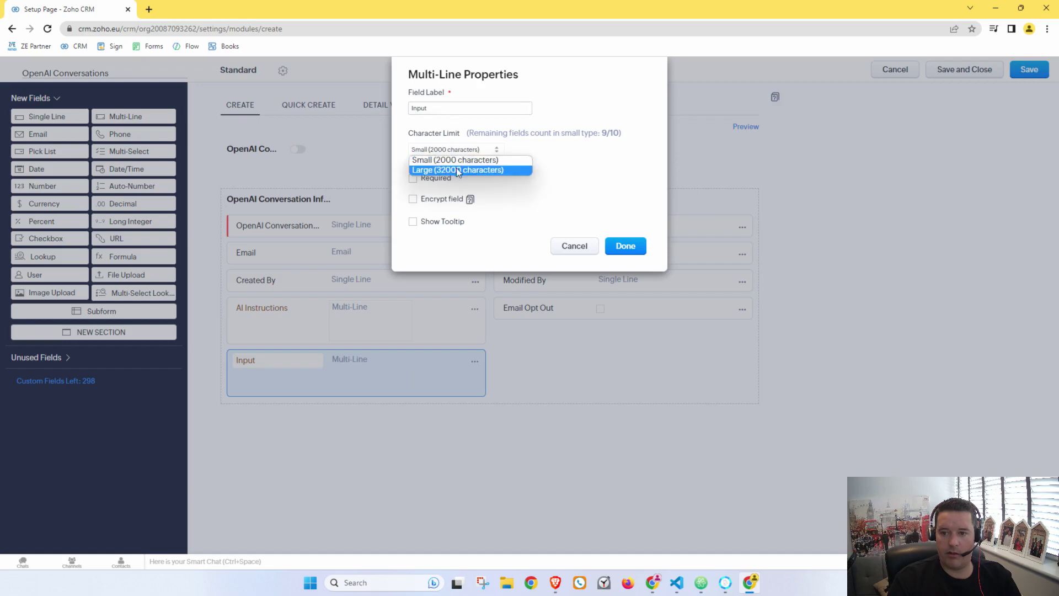
left_click(457, 169)
left_click(631, 248)
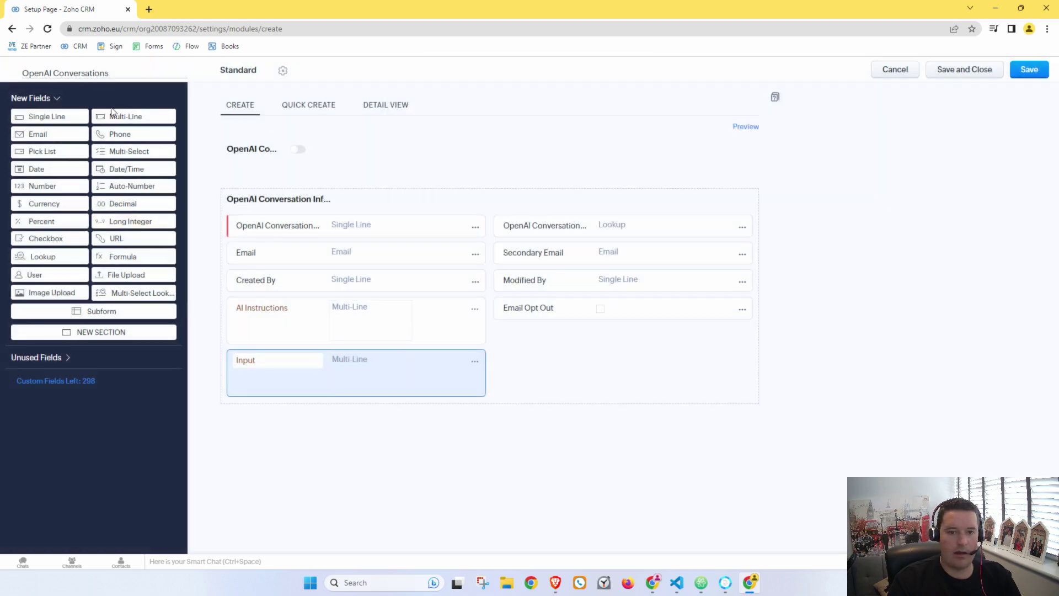
Step: Add a multi-line Output field with its character limit set to Large
left_click_drag(116, 116, 287, 427)
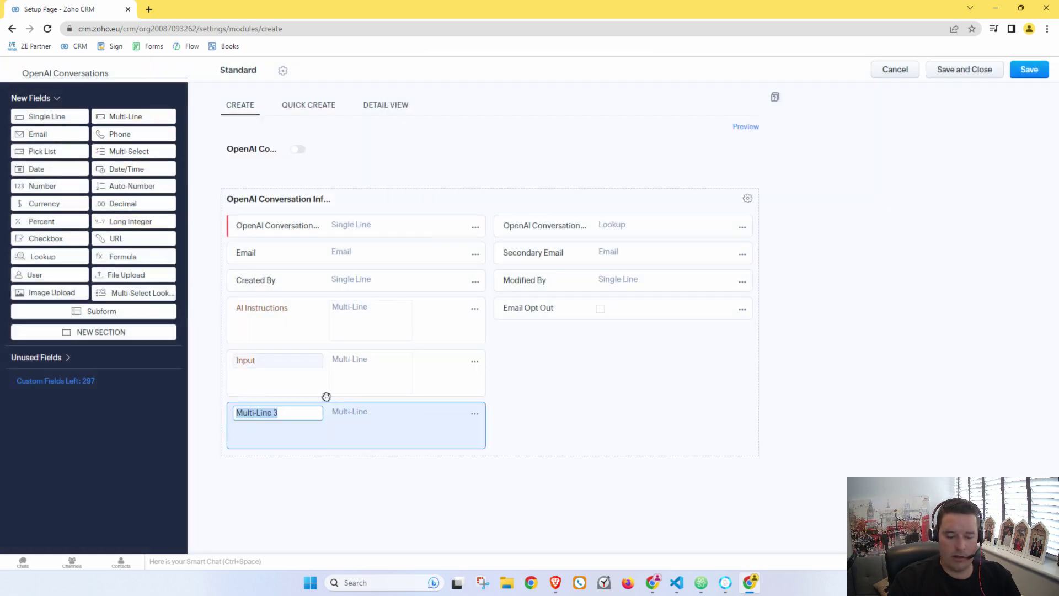
type("Output")
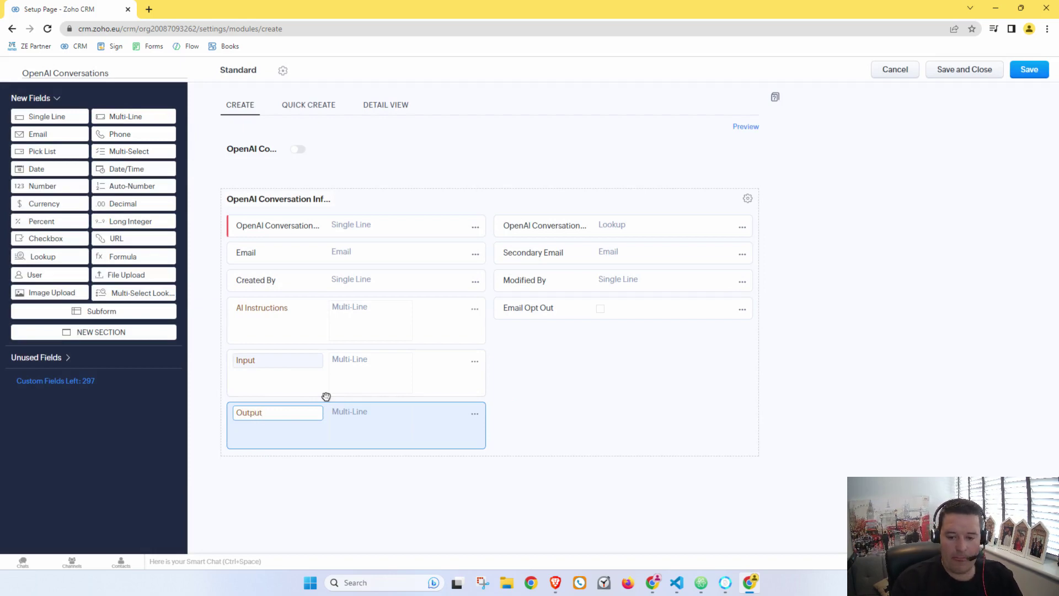
left_click(474, 413)
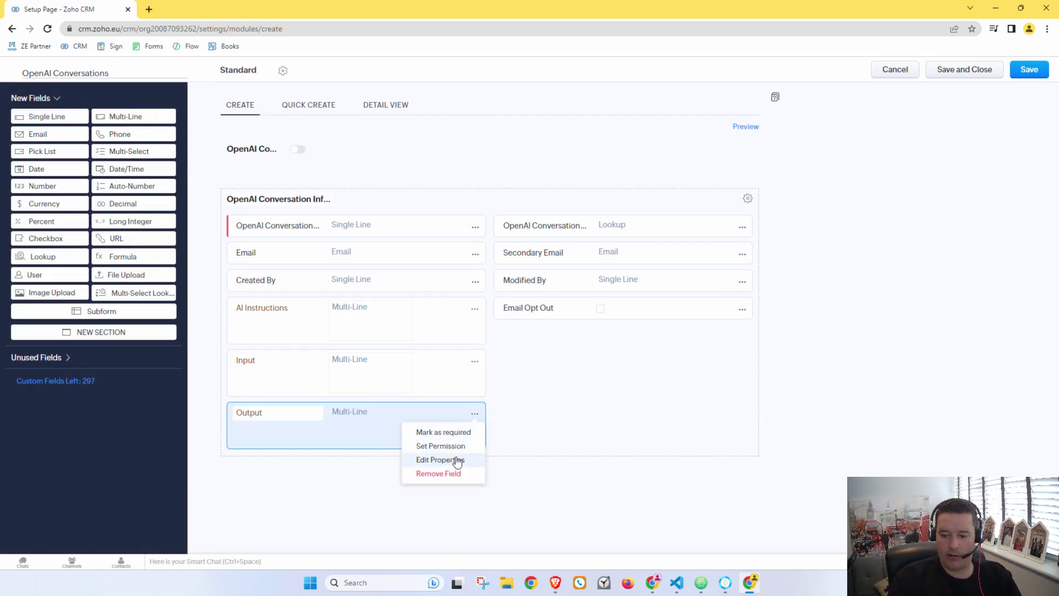
left_click(457, 460)
left_click(484, 150)
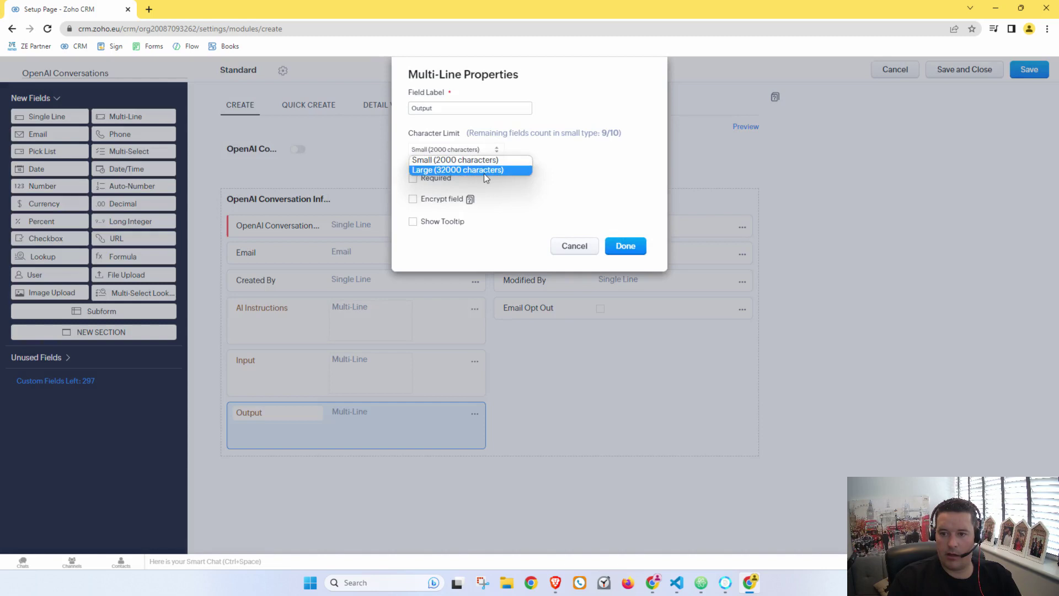
left_click(484, 172)
left_click(626, 248)
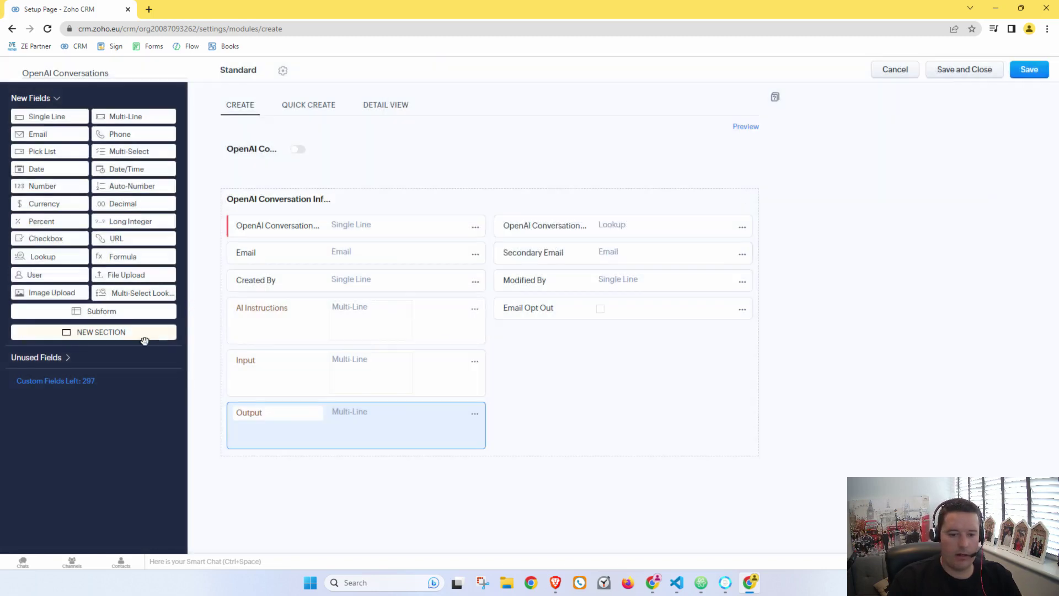
Step: Add an AI Conversation section and move AI Instructions, Input and Output into it
left_click_drag(133, 334, 409, 294)
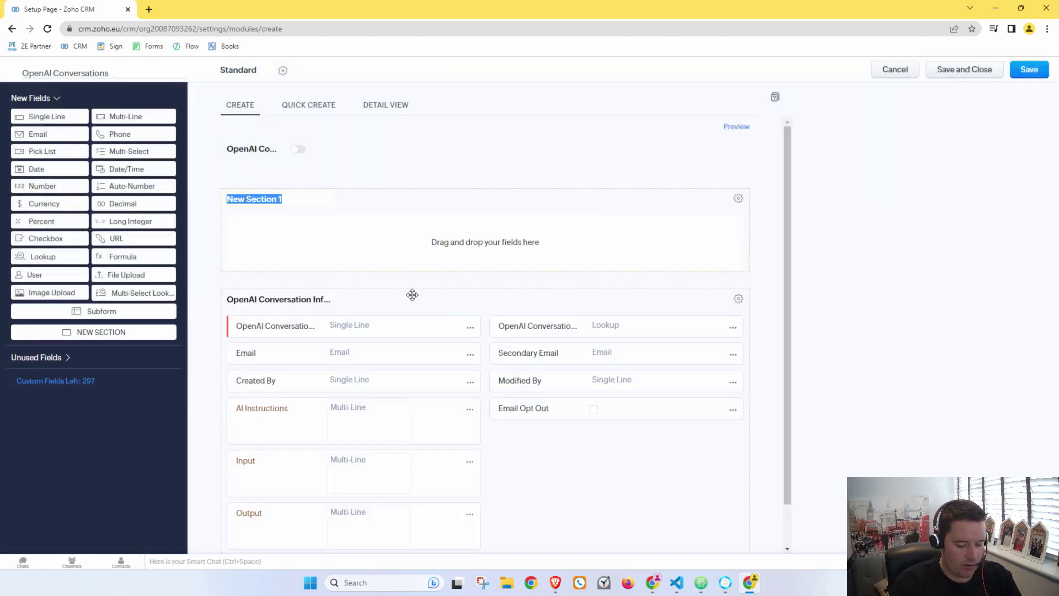
type("AI Conversation")
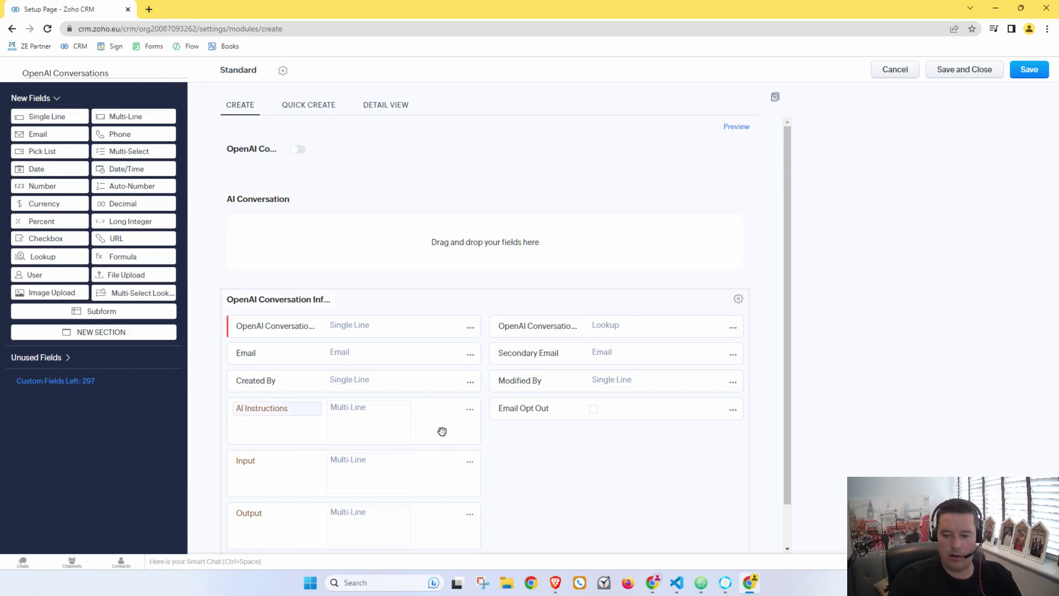
left_click_drag(440, 430, 464, 265)
left_click_drag(433, 411, 433, 289)
left_click_drag(416, 449, 645, 281)
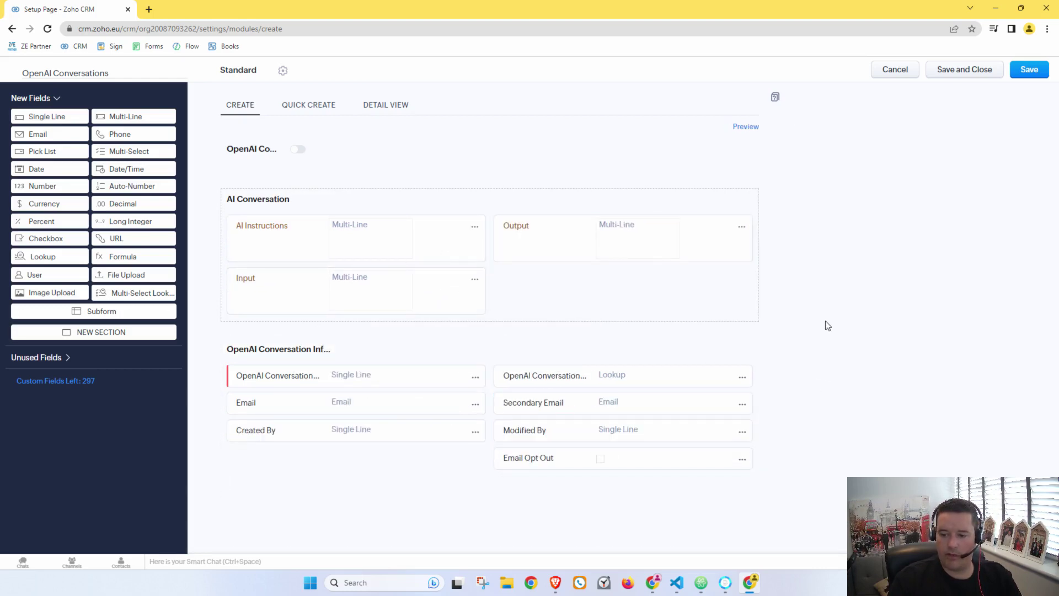
Step: Save the module, grant the Standard profile access, and open the Functions list
left_click(965, 70)
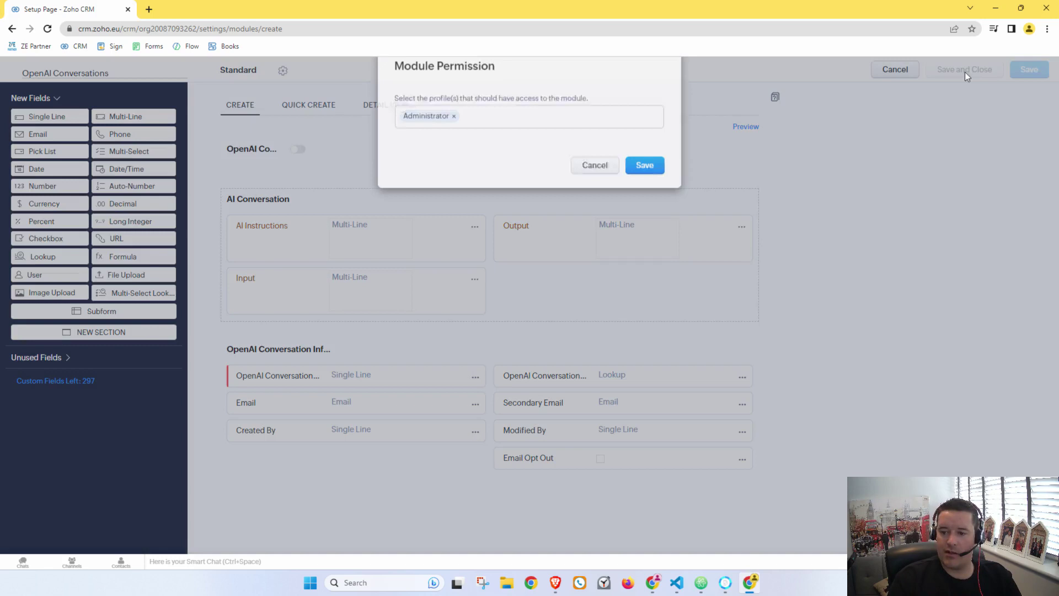
left_click(516, 134)
left_click(426, 147)
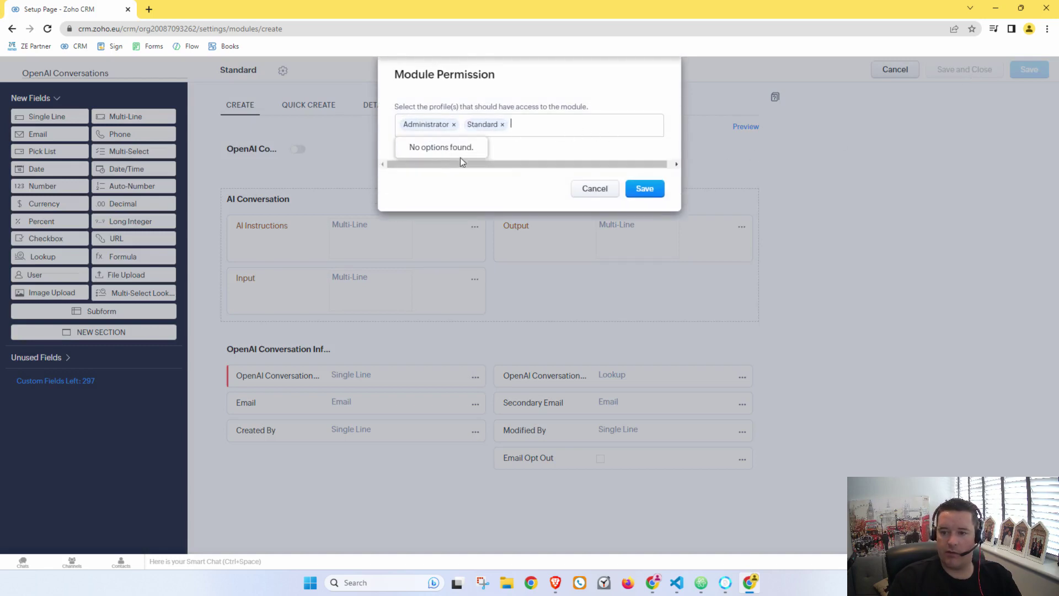
left_click(645, 188)
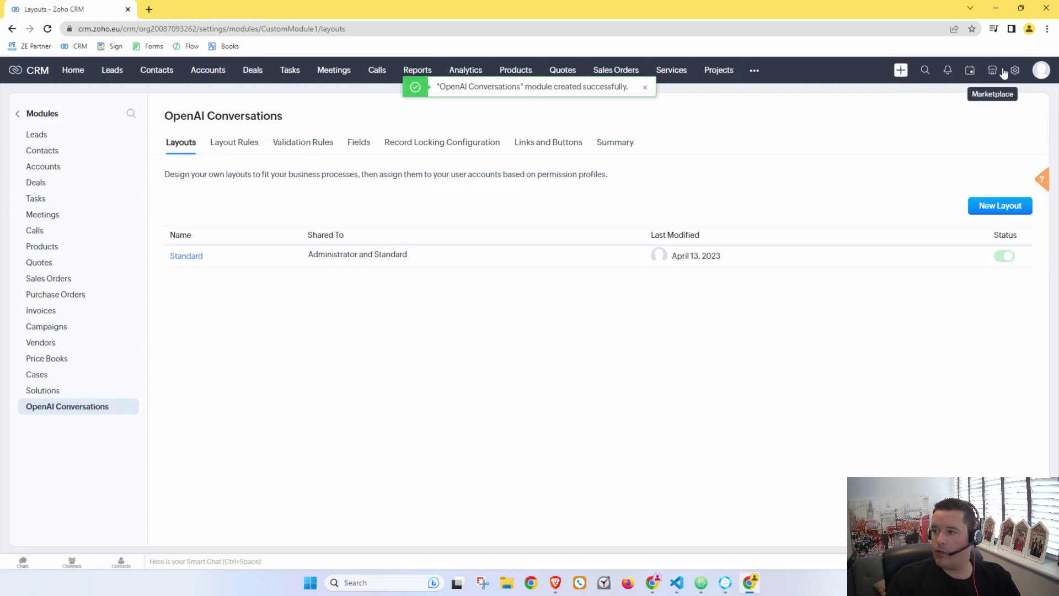
left_click(1017, 76)
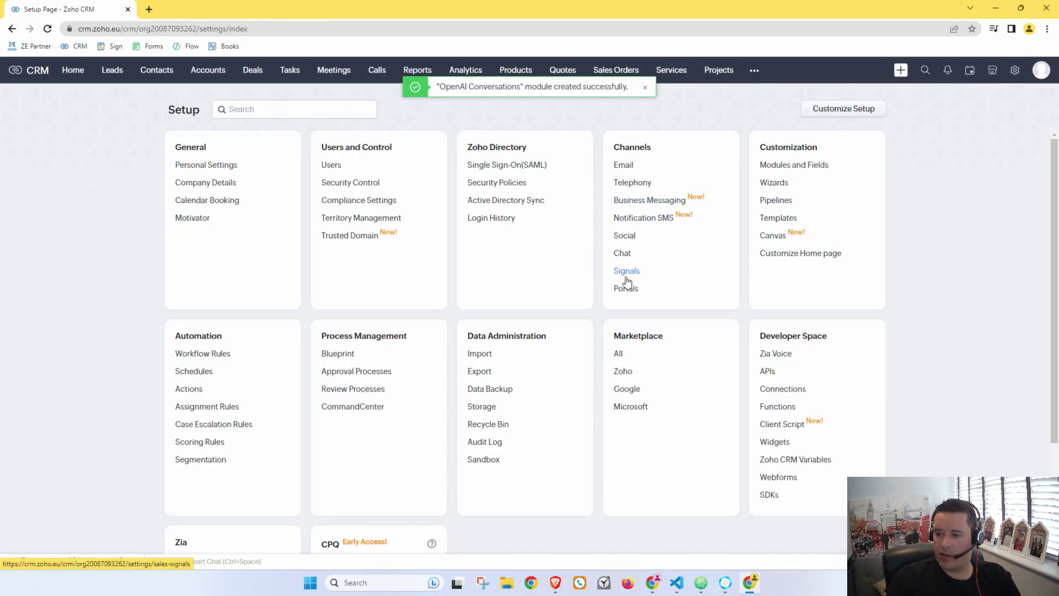
left_click(779, 406)
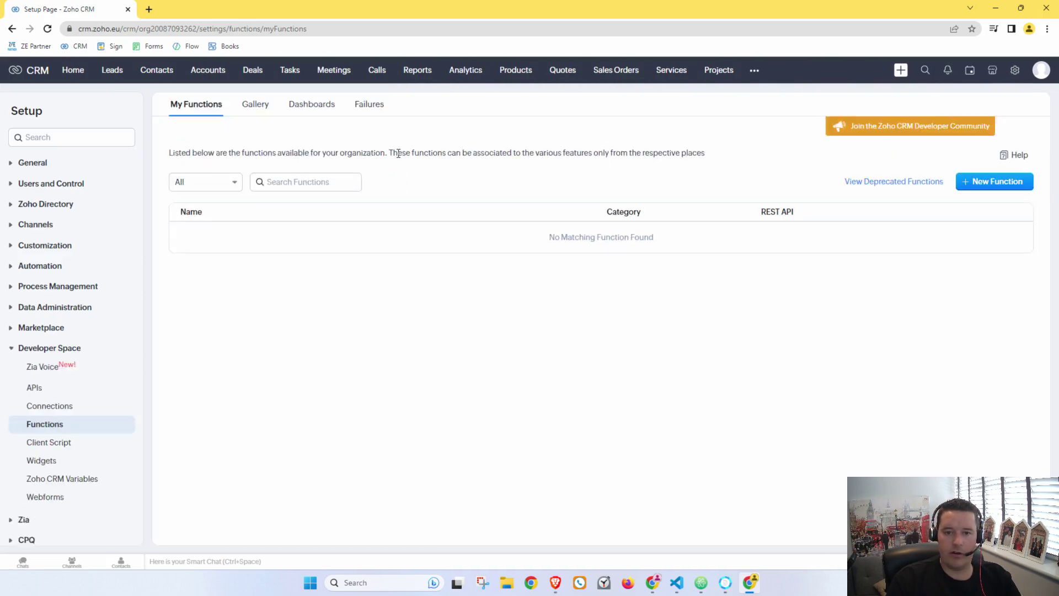
Step: Create a Standalone function named OpenAI_Integration, with the same display name
left_click(1005, 186)
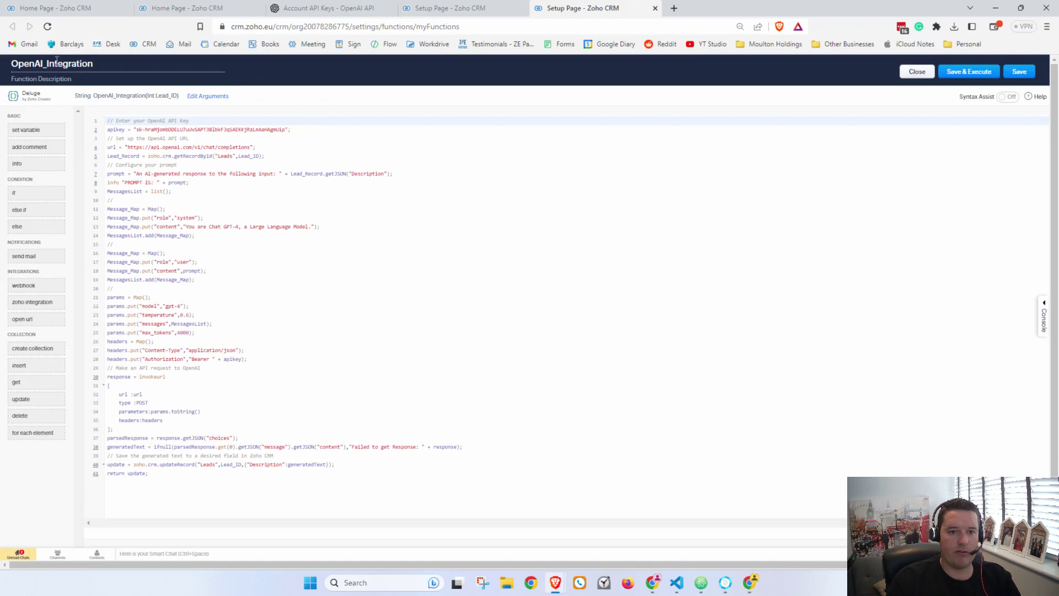
double_click(56, 62)
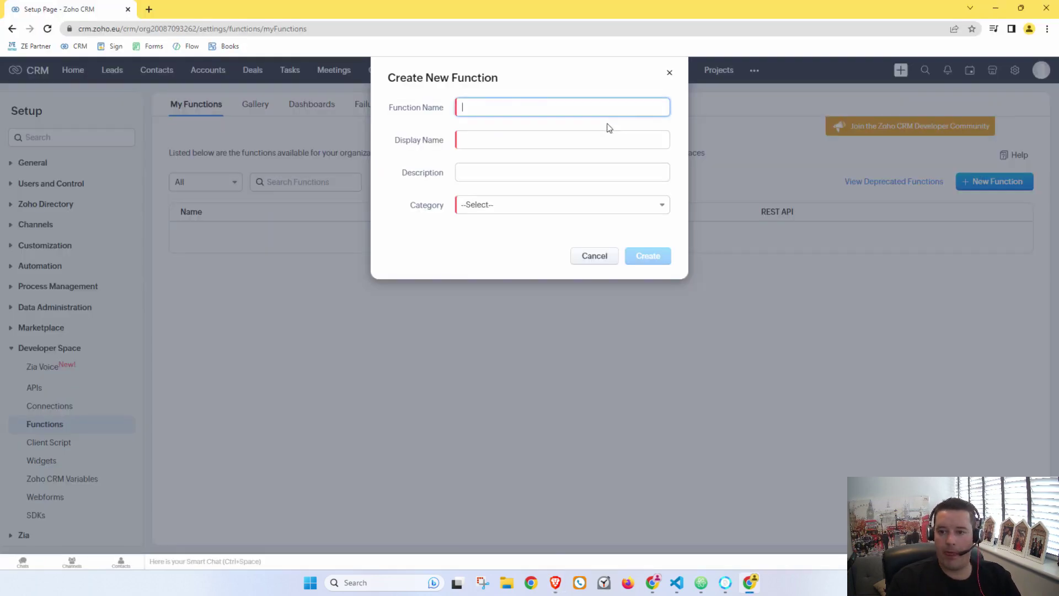
type("OpenAI_Integration")
key("Tab")
type("OpenAI_Integration")
left_click(543, 202)
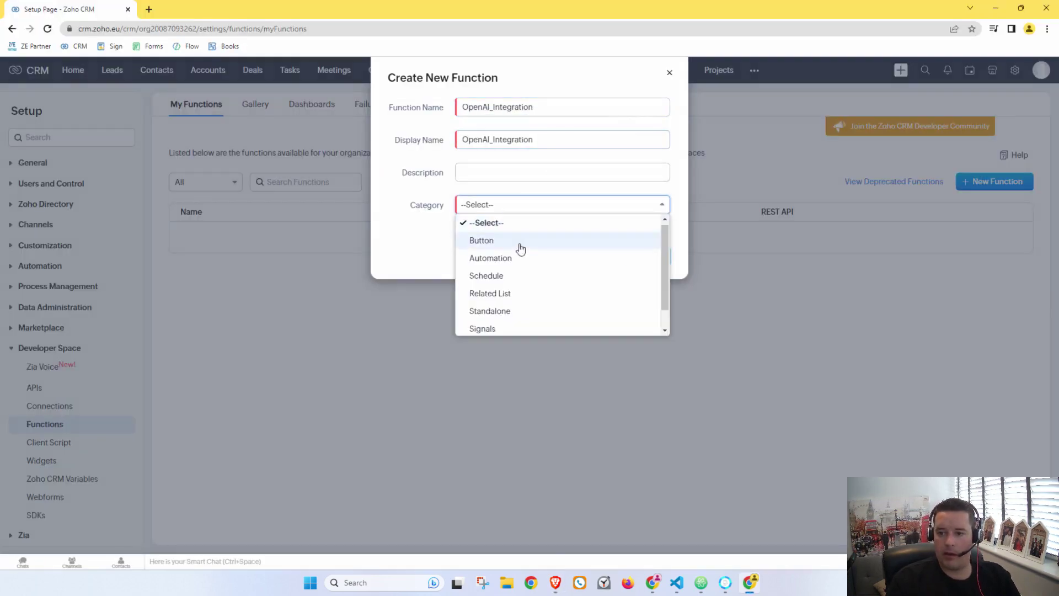
left_click(502, 311)
left_click(638, 256)
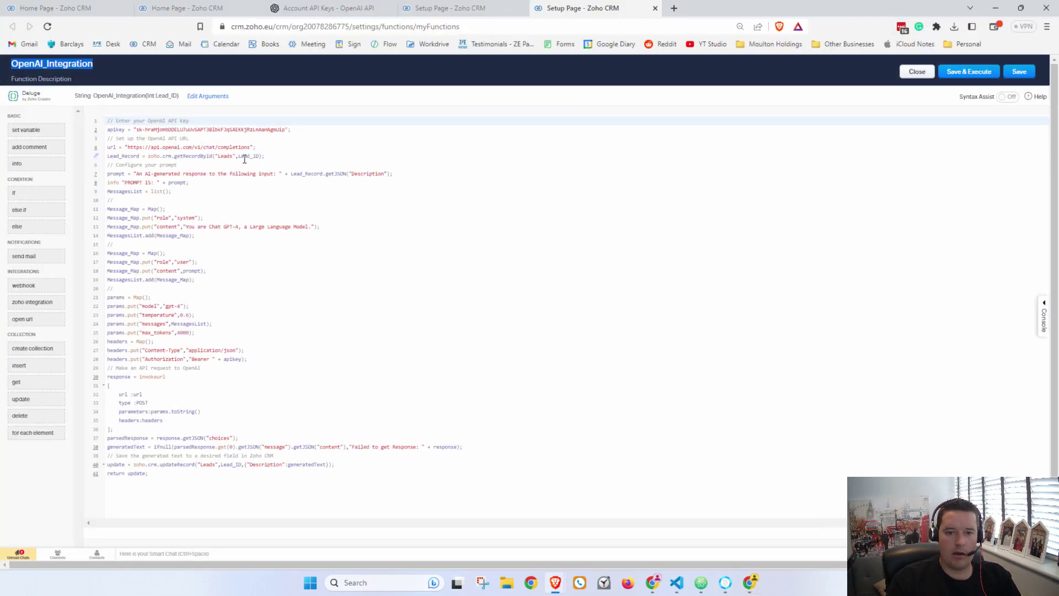
Step: Replace the new function's placeholder code with the copied GPT-4 Deluge script
left_click(245, 160)
key("ctrl+a")
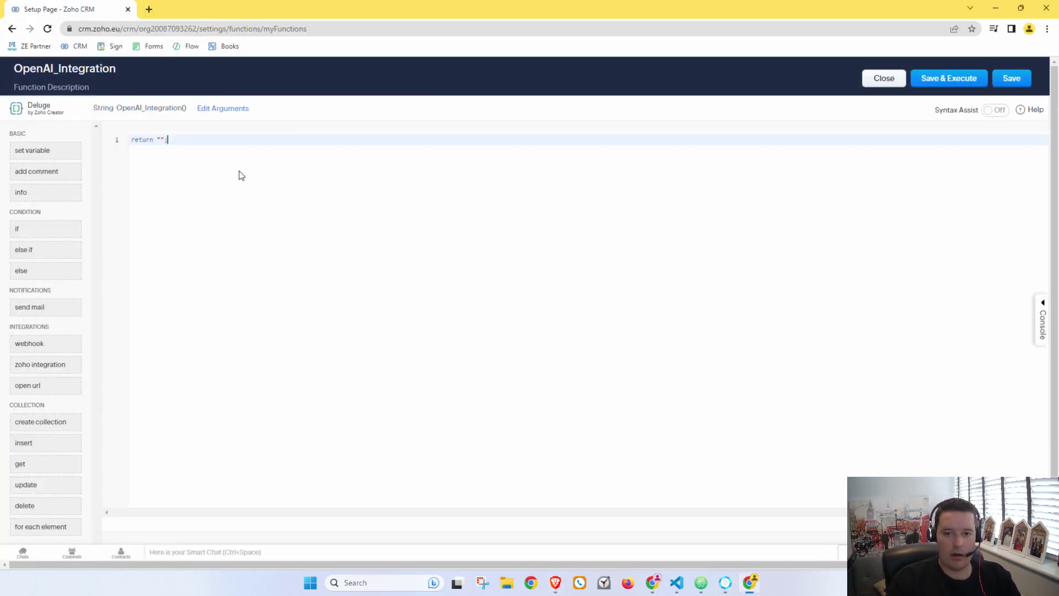
key("ctrl+a")
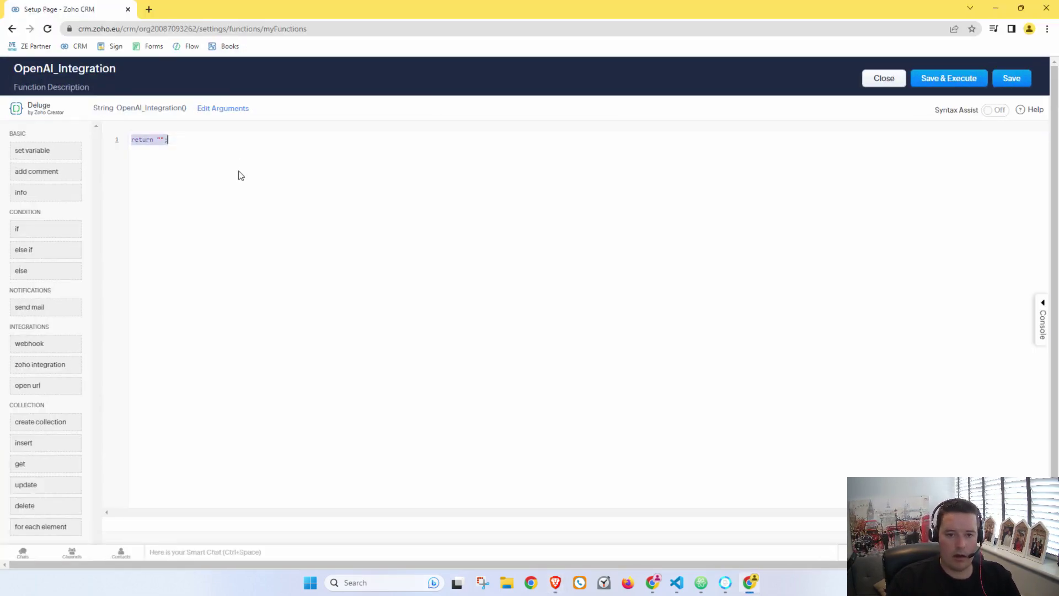
key("ctrl+v")
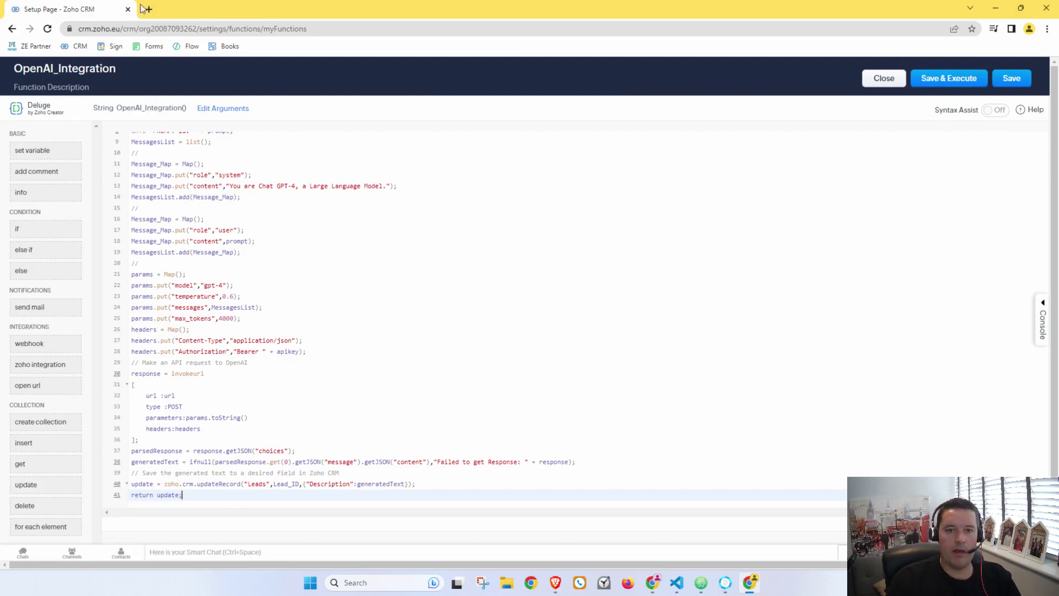
Step: In a new CRM tab, list the OpenAI Conversations field API names, then return to the editor
middle_click(77, 46)
left_click(187, 10)
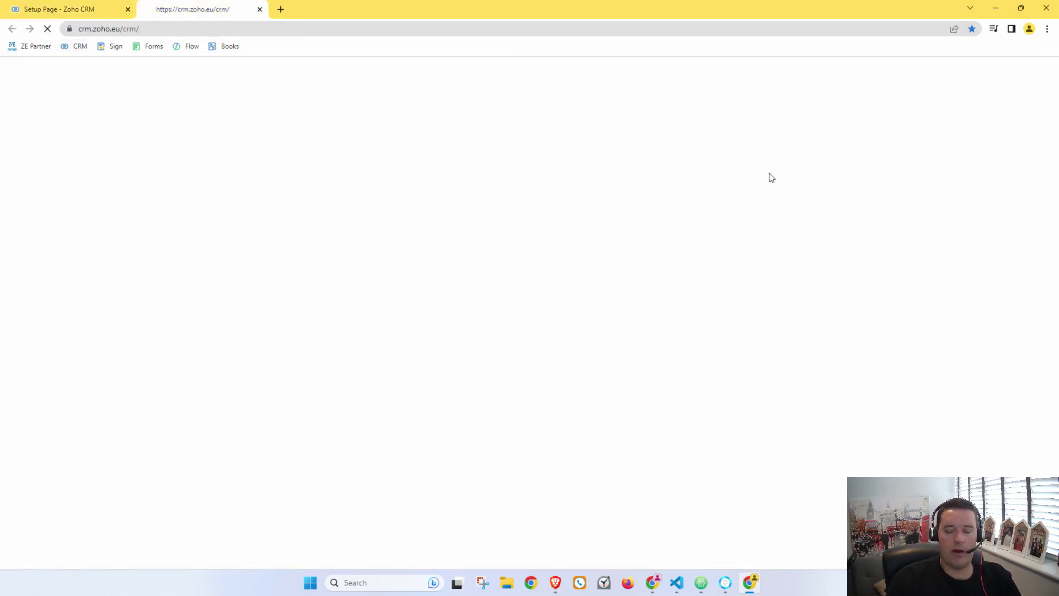
left_click(984, 70)
left_click(766, 376)
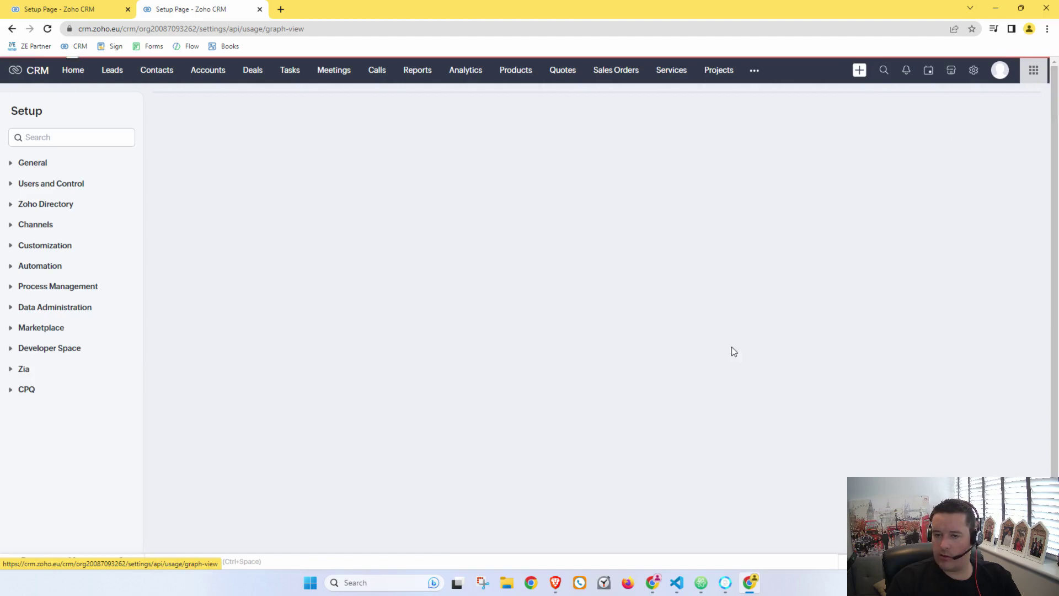
left_click(252, 139)
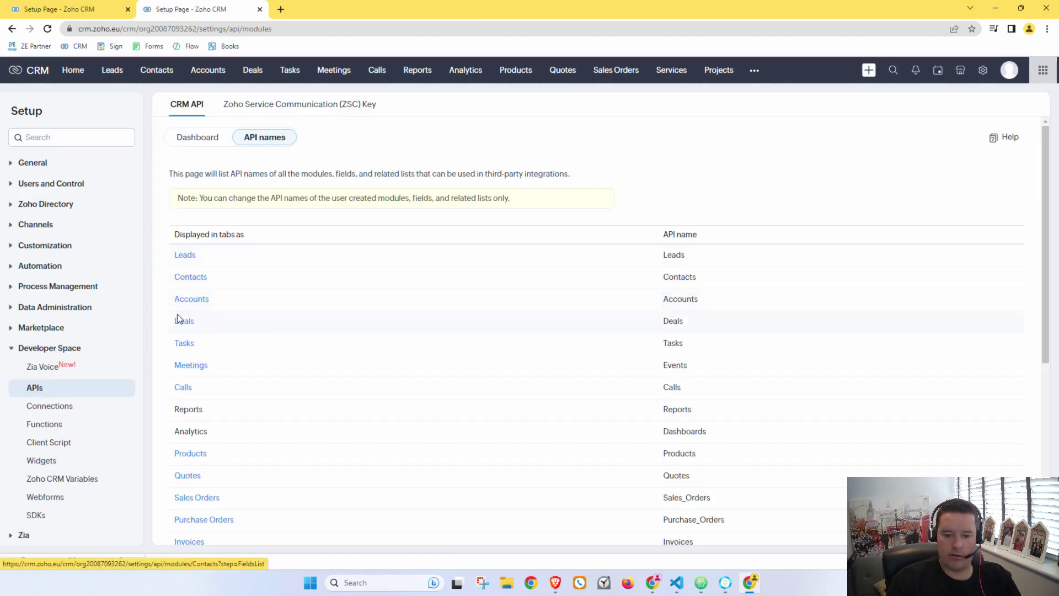
scroll(221, 331, "down", 5)
left_click(214, 517)
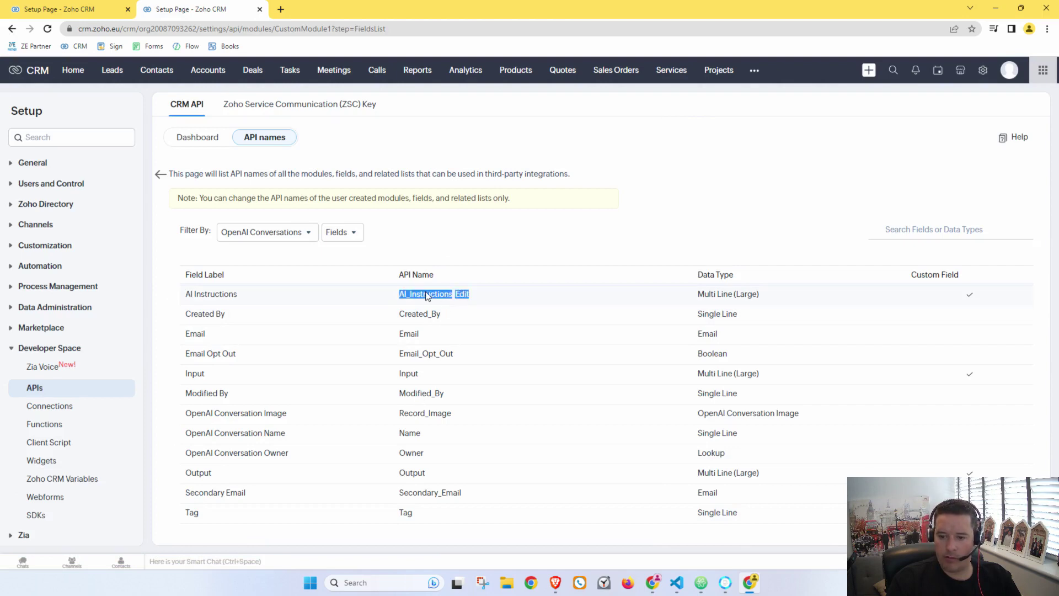
left_click(54, 16)
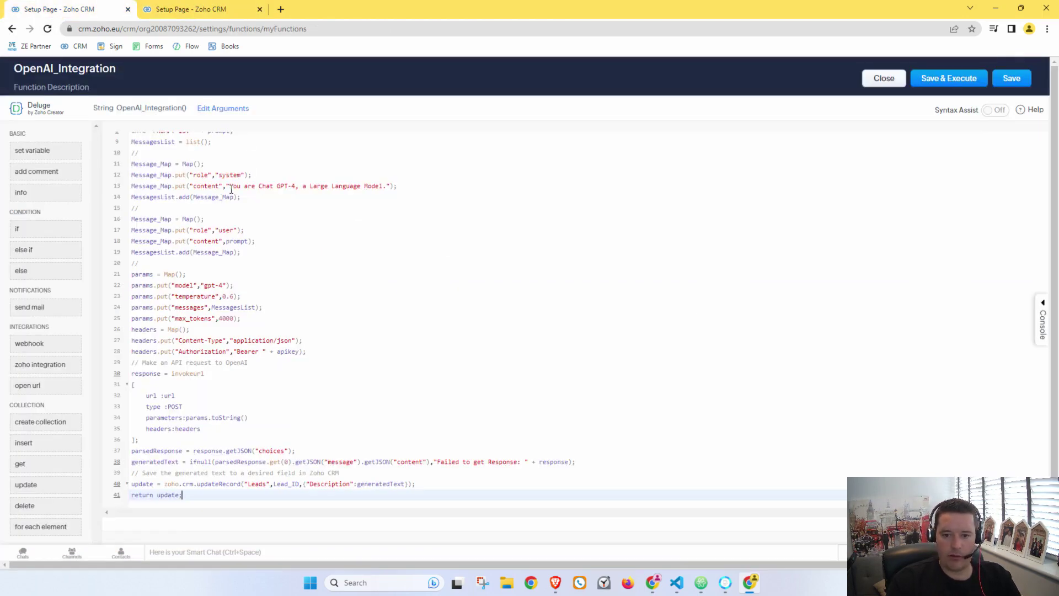
Step: Replace the hard-coded system message on line 13 with Record.getJSON("AI_Instructions")
scroll(239, 203, "down", 1)
scroll(270, 272, "up", 2)
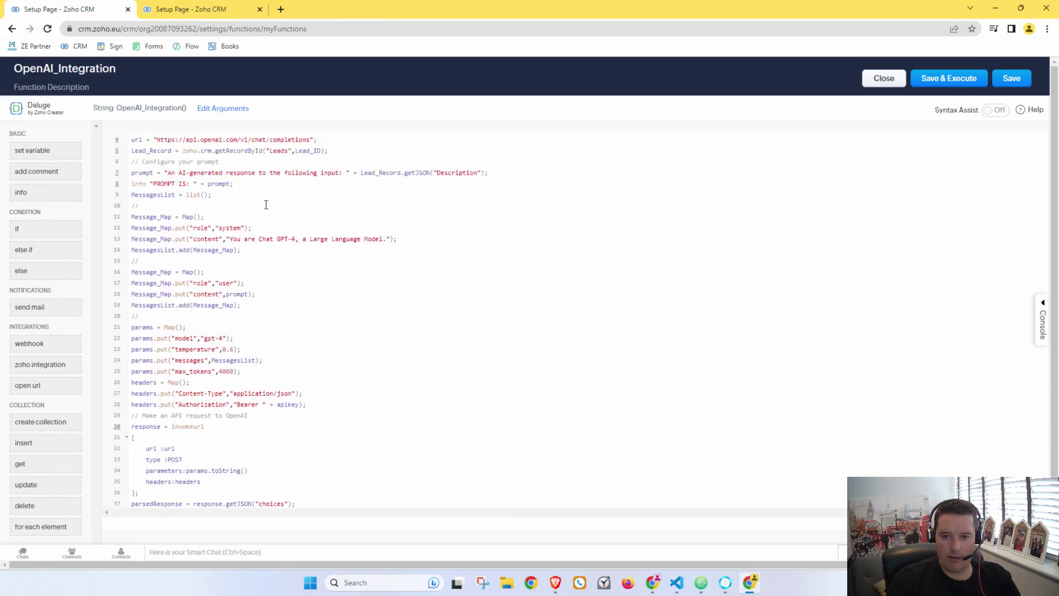
left_click_drag(227, 238, 395, 236)
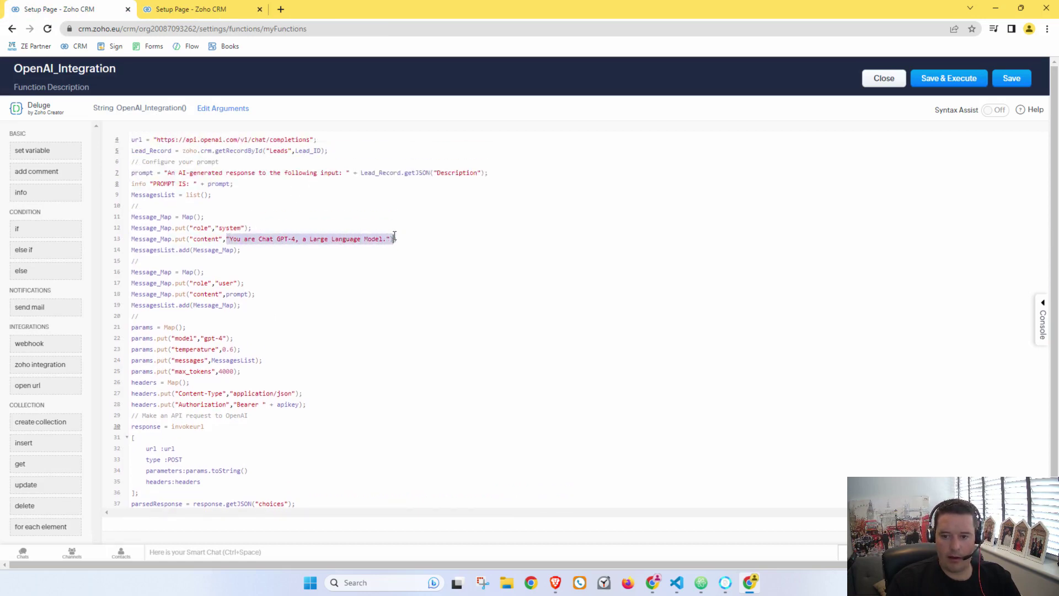
type("Record.")
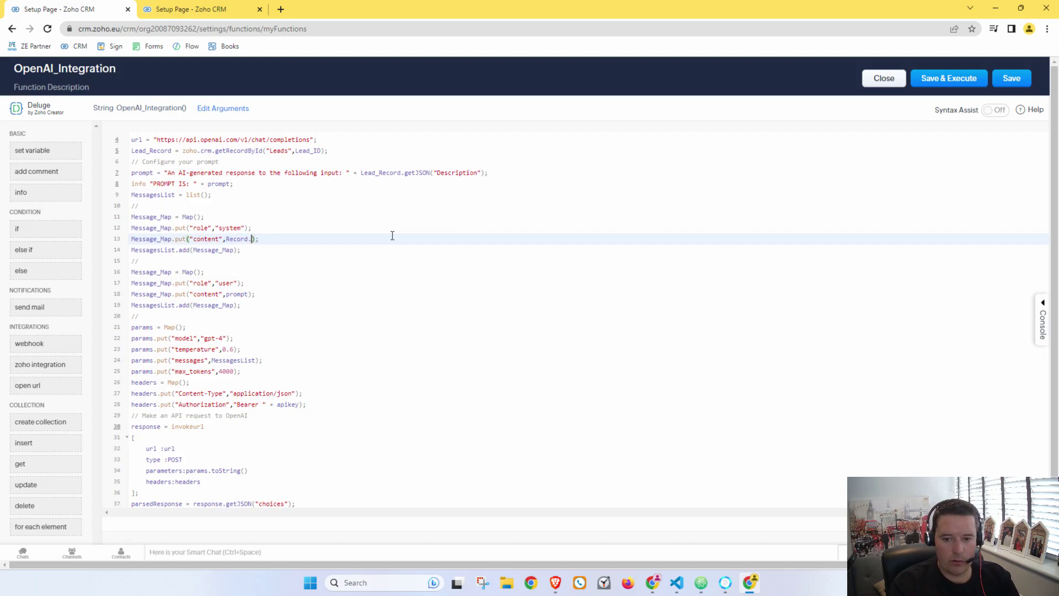
type("getJSON(\"")
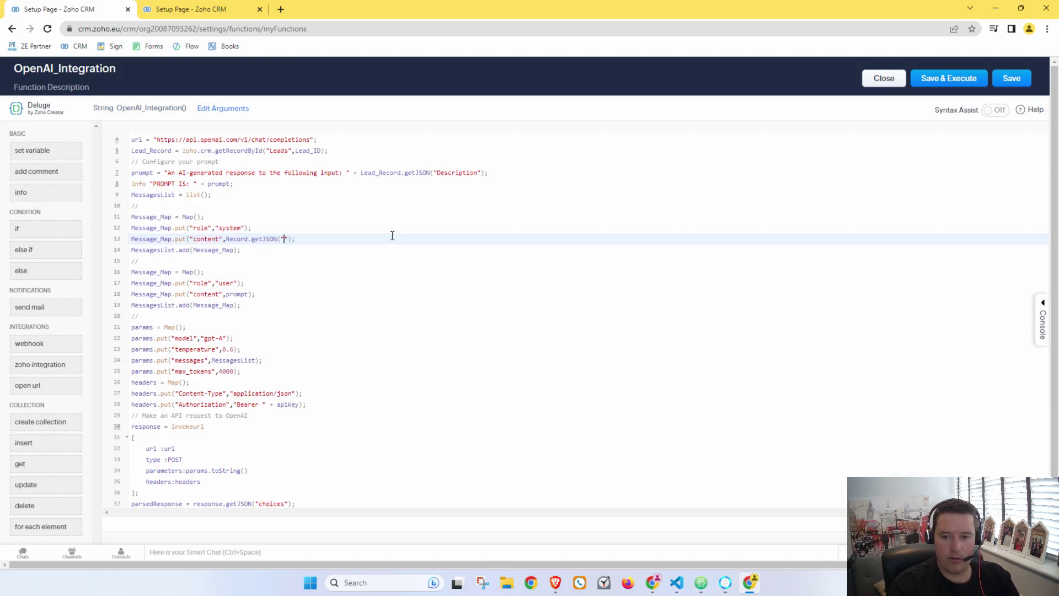
type("AI_Instructions")
key("BackSpace")
key("BackSpace")
key("BackSpace")
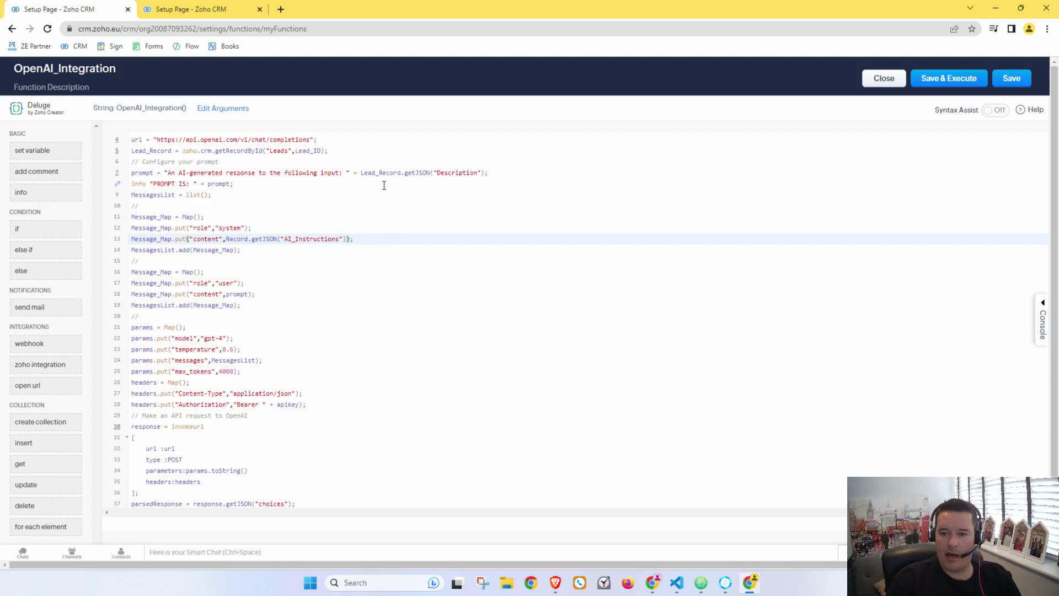
Step: Rename Lead_Record to Record on lines 5 and 7, and Lead_ID to Record_ID on line 5
double_click(366, 173)
left_click(384, 173)
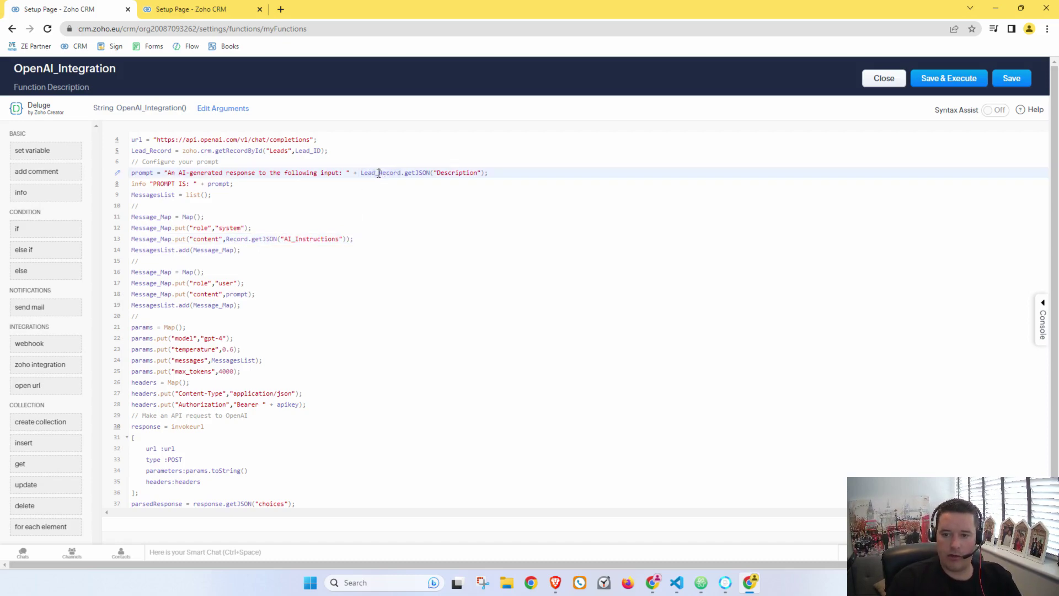
left_click_drag(379, 172, 360, 173)
key("BackSpace")
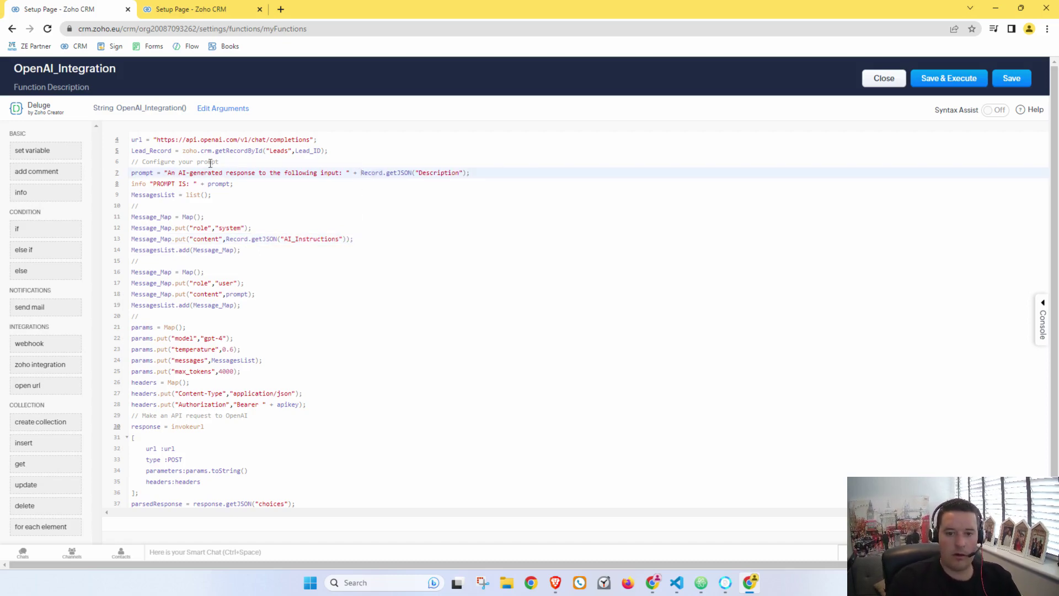
left_click_drag(151, 156, 137, 155)
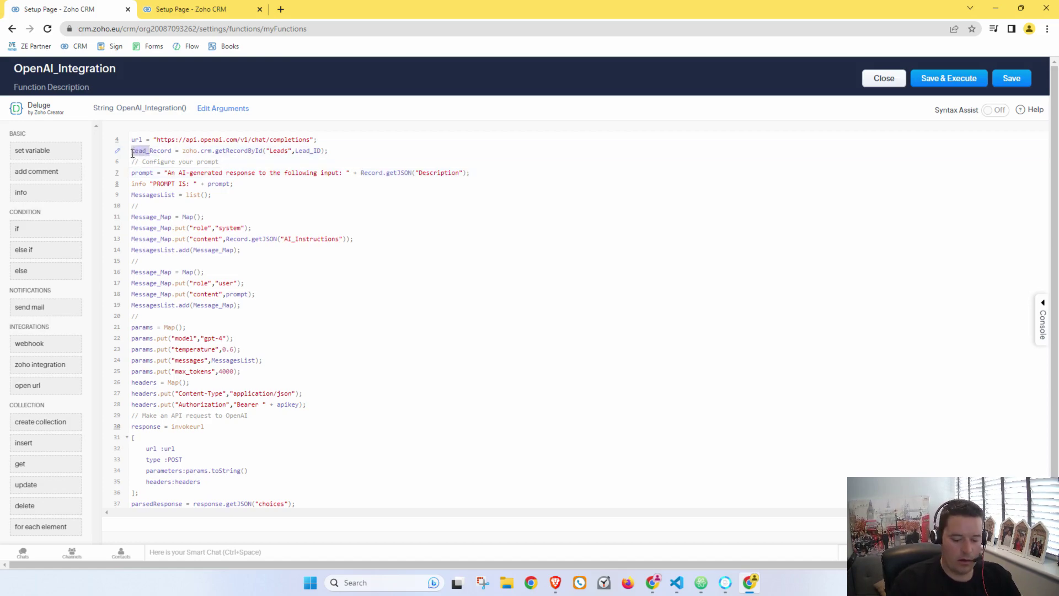
key("BackSpace")
left_click_drag(292, 152, 272, 155)
type("Record")
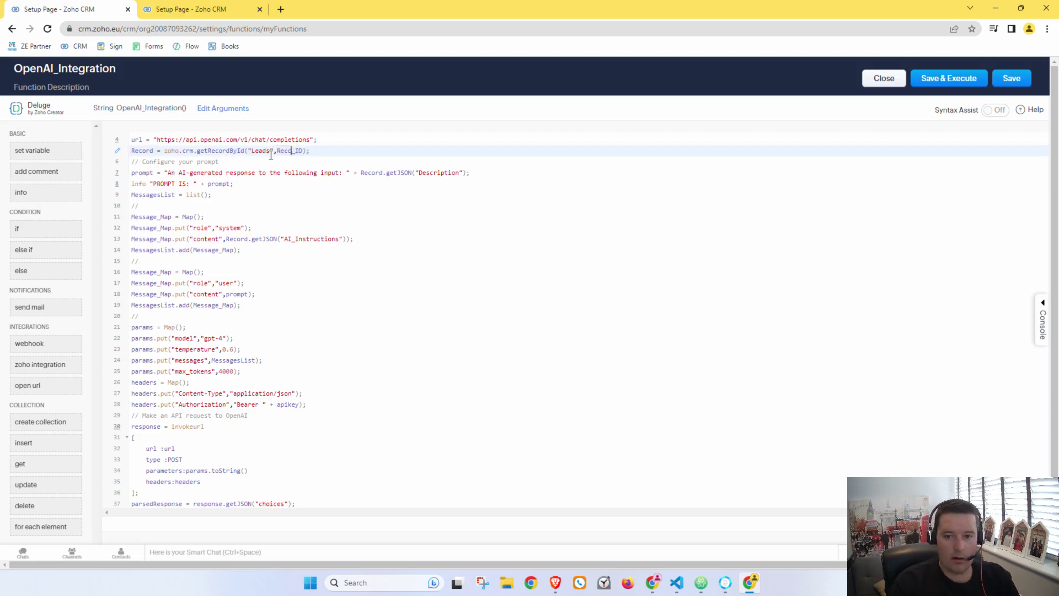
double_click(284, 152)
key("ctrl+c")
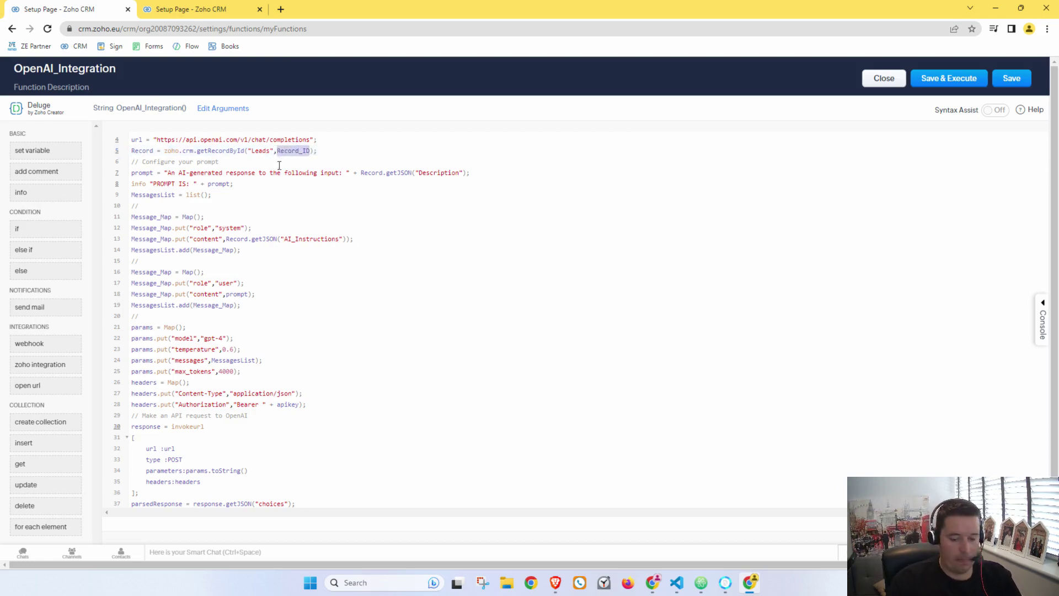
Step: Replace Lead_ID with Record_ID in the line 40 update call
scroll(284, 331, "down", 1)
left_click(532, 462)
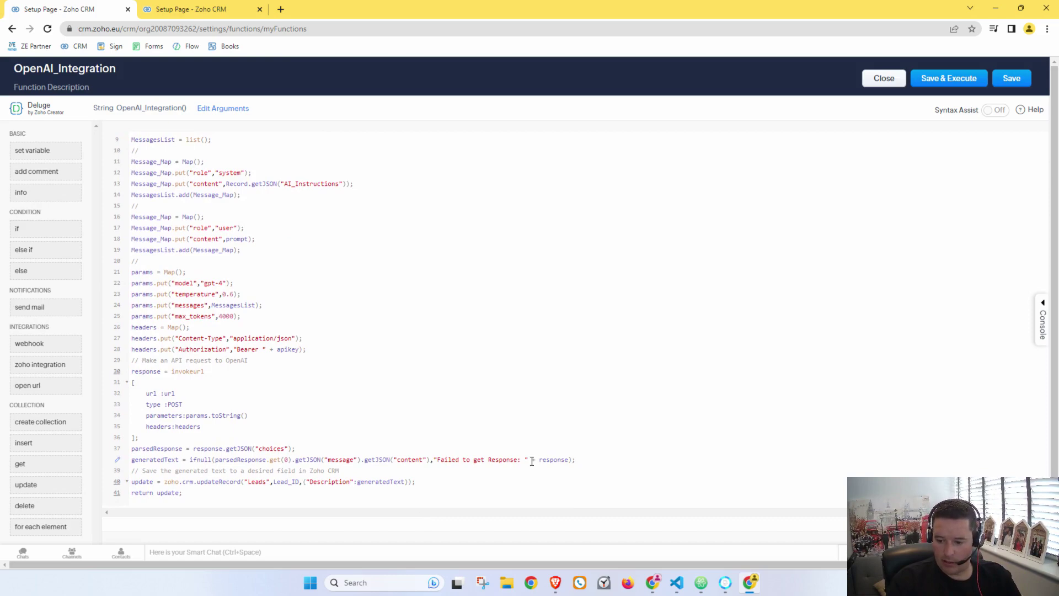
left_click(356, 459)
double_click(295, 481)
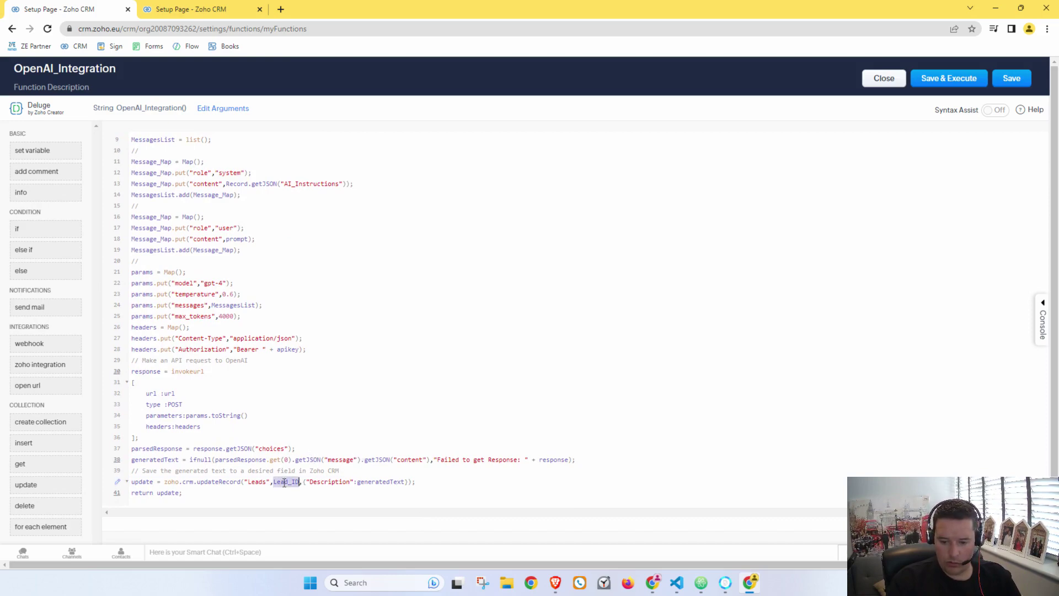
key("ctrl+v")
Step: Copy the OpenAI_Conversations module API name from the API names page
left_click(205, 13)
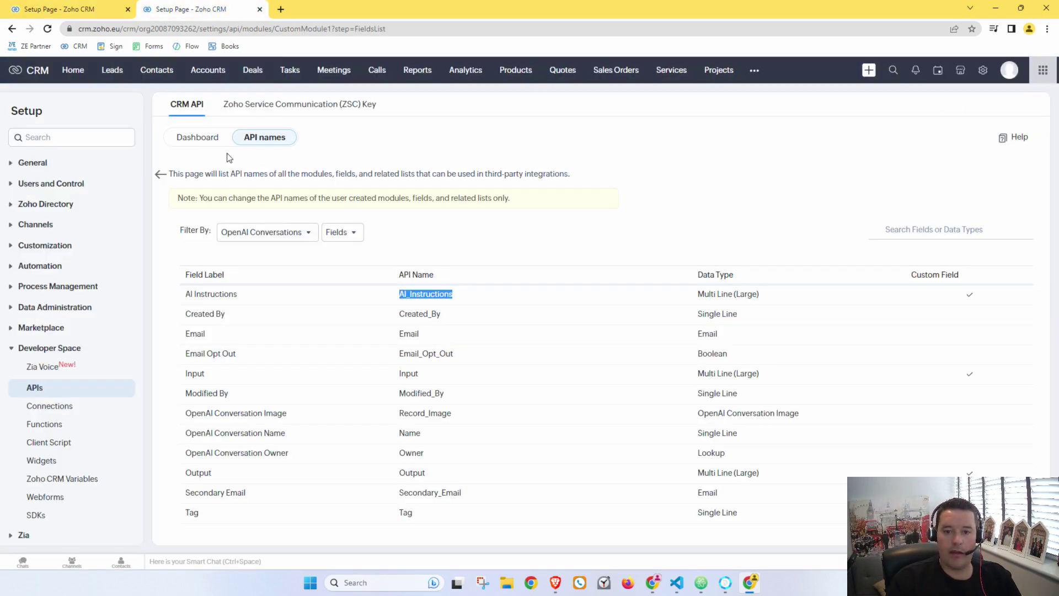
left_click(11, 30)
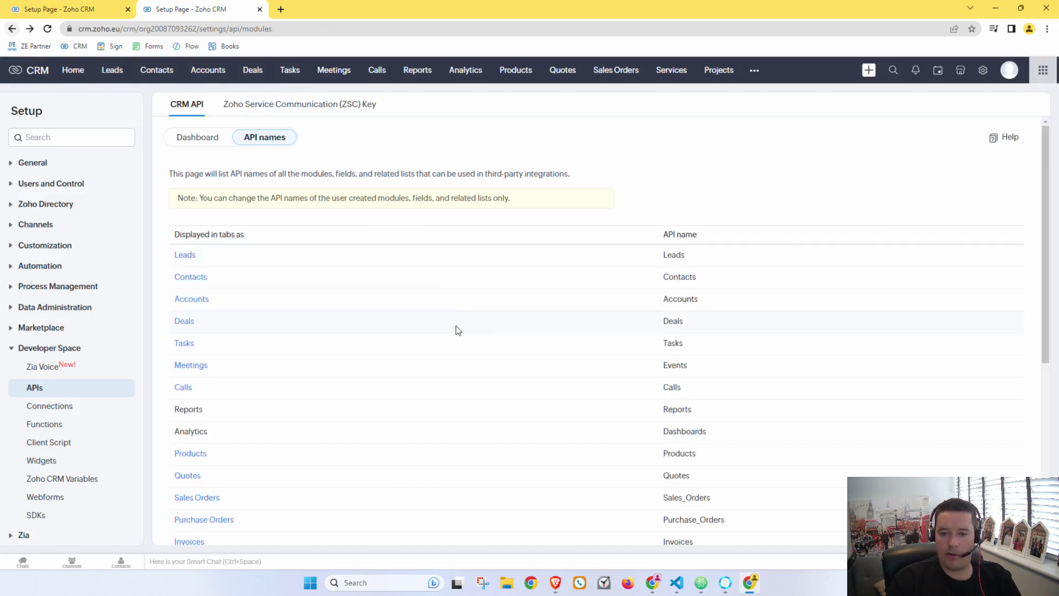
scroll(457, 329, "down", 5)
double_click(706, 519)
key("ctrl+c")
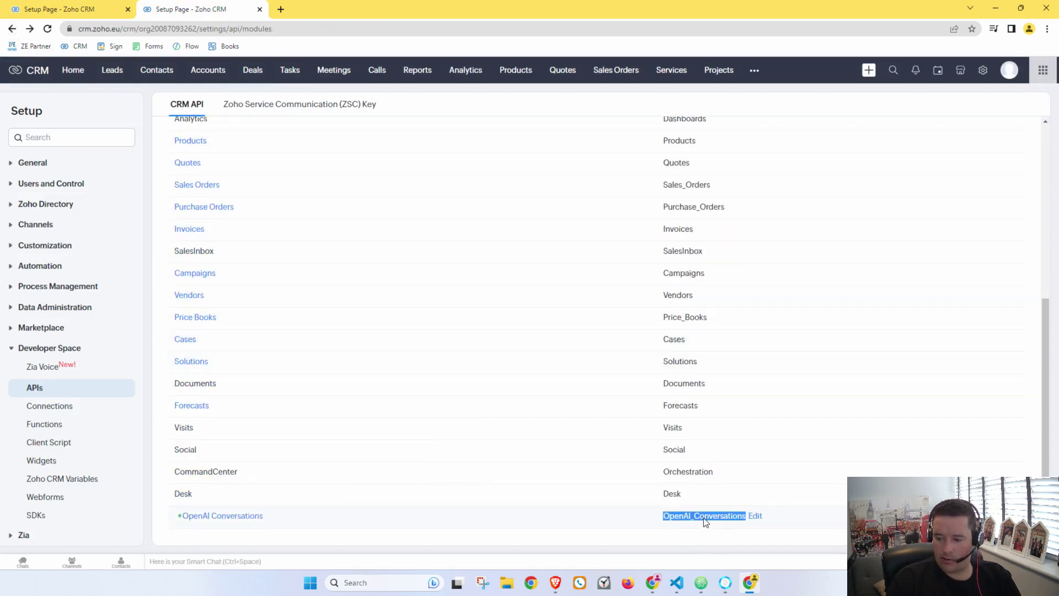
left_click(252, 515)
left_click(65, 9)
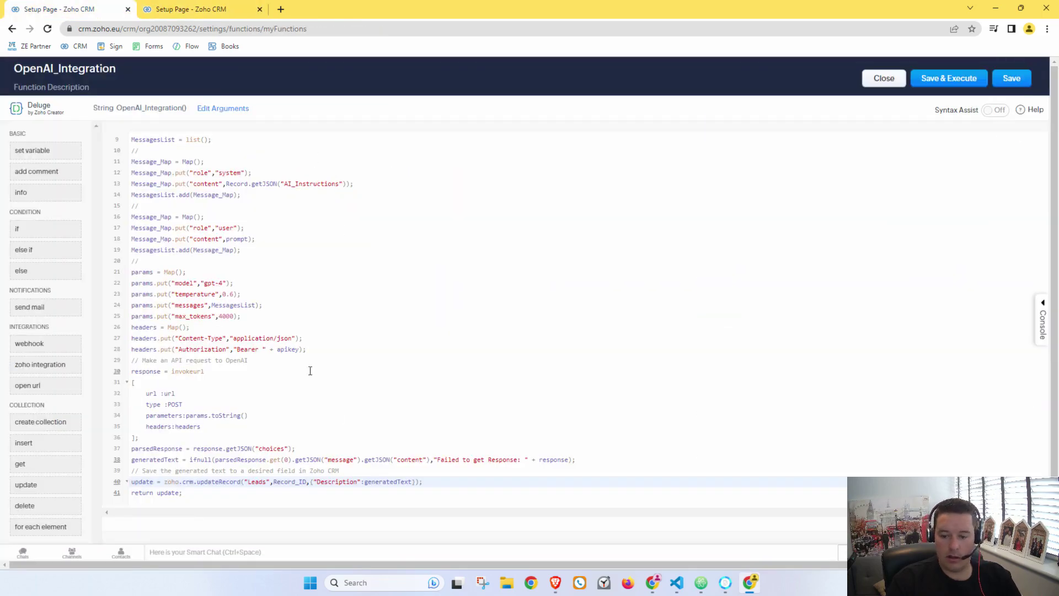
Step: Replace Leads with OpenAI_Conversations in both the updateRecord and getRecordById calls
double_click(259, 482)
key("ctrl+v")
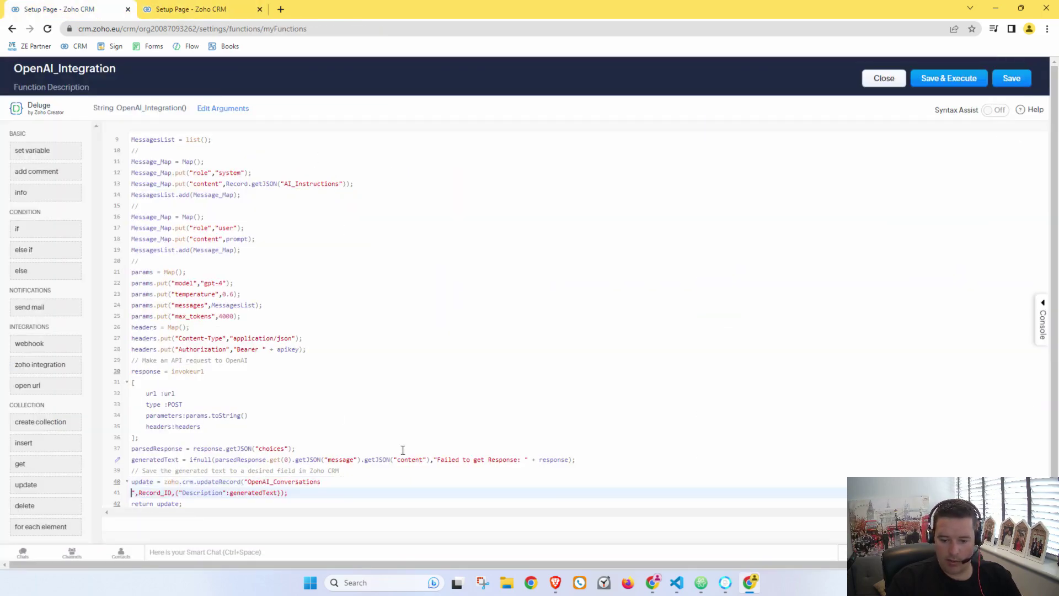
key("BackSpace")
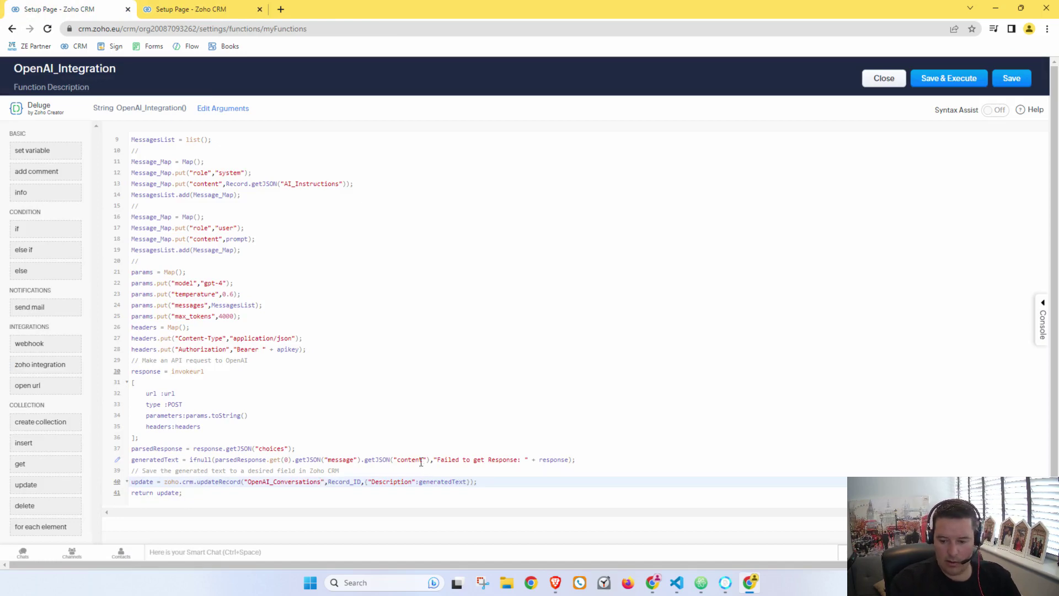
scroll(403, 419, "up", 2)
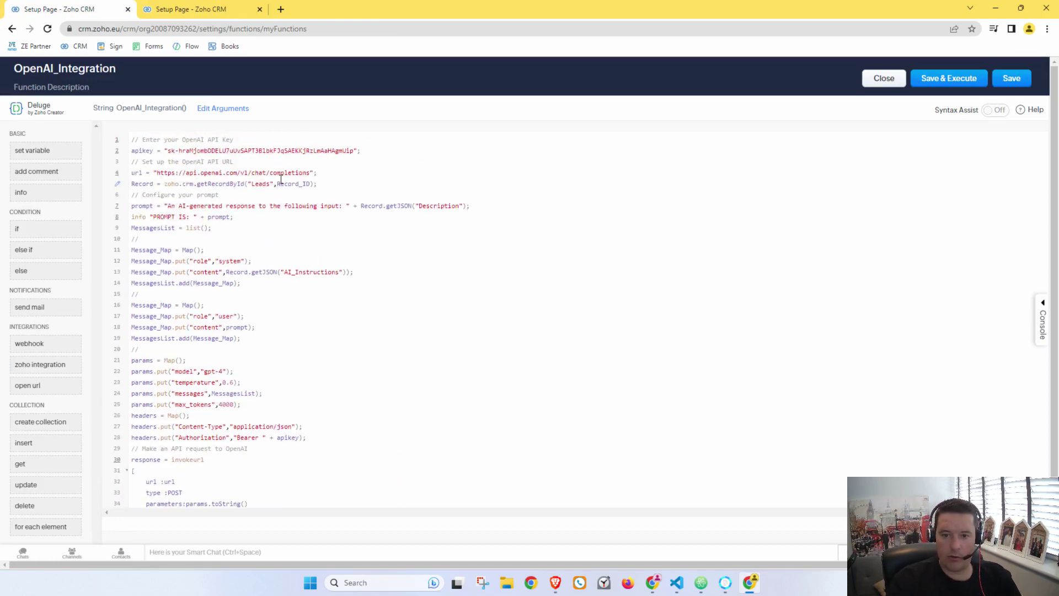
double_click(259, 183)
key("ctrl+v")
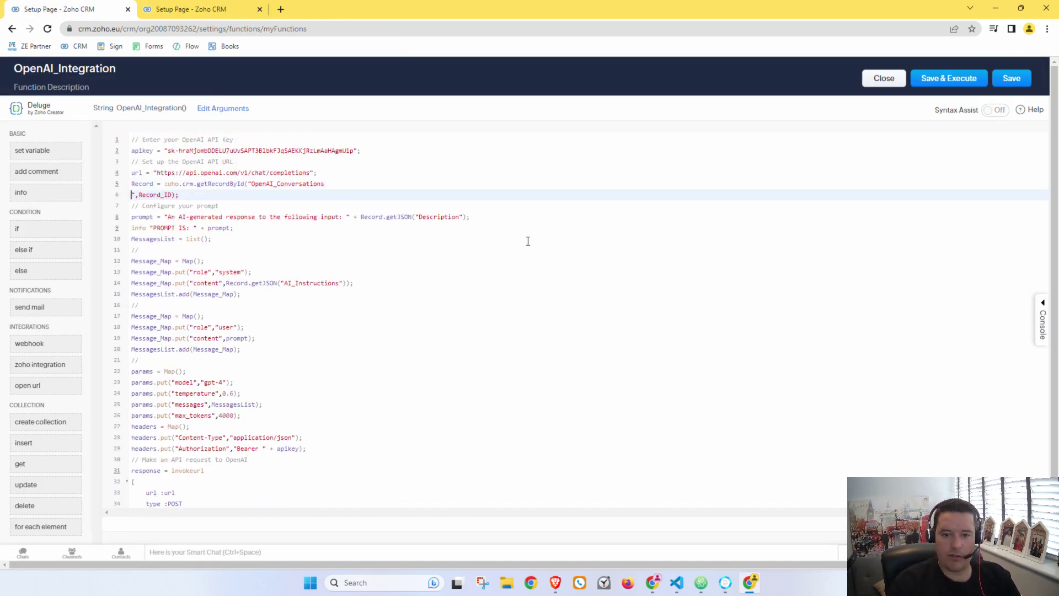
key("BackSpace")
Step: Add an int argument Record_ID to OpenAI_Integration, then return to the field API names tab
left_click(234, 109)
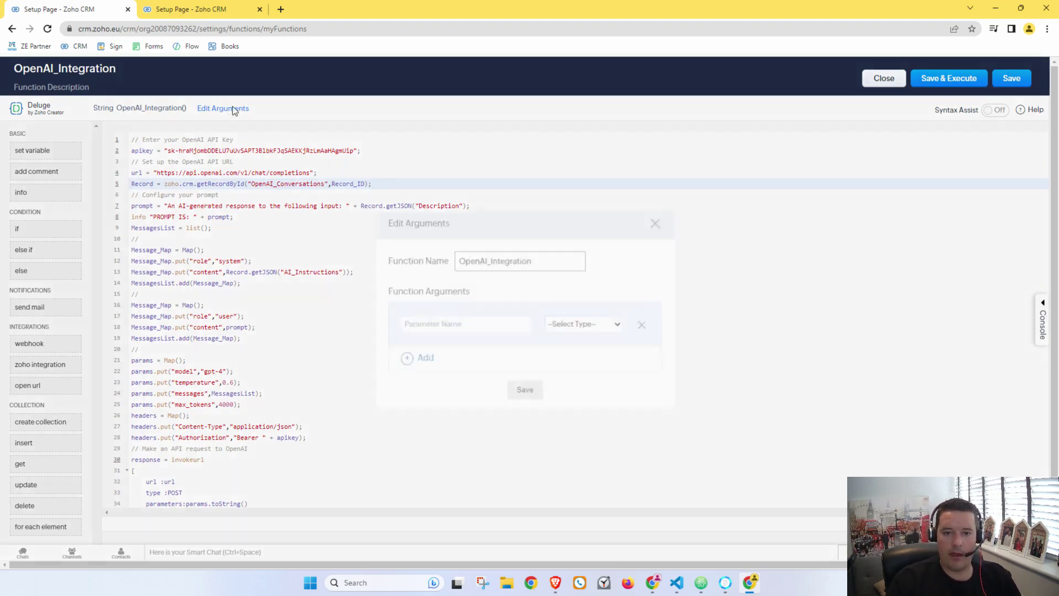
left_click(500, 324)
type("Record_ID")
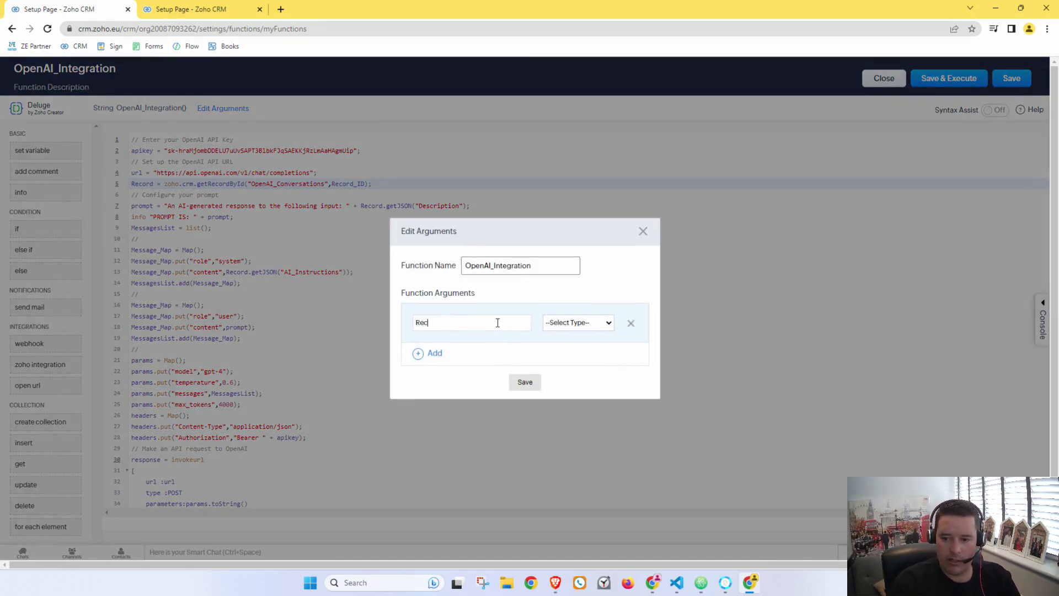
left_click(552, 322)
left_click(560, 356)
left_click(564, 325)
left_click(560, 353)
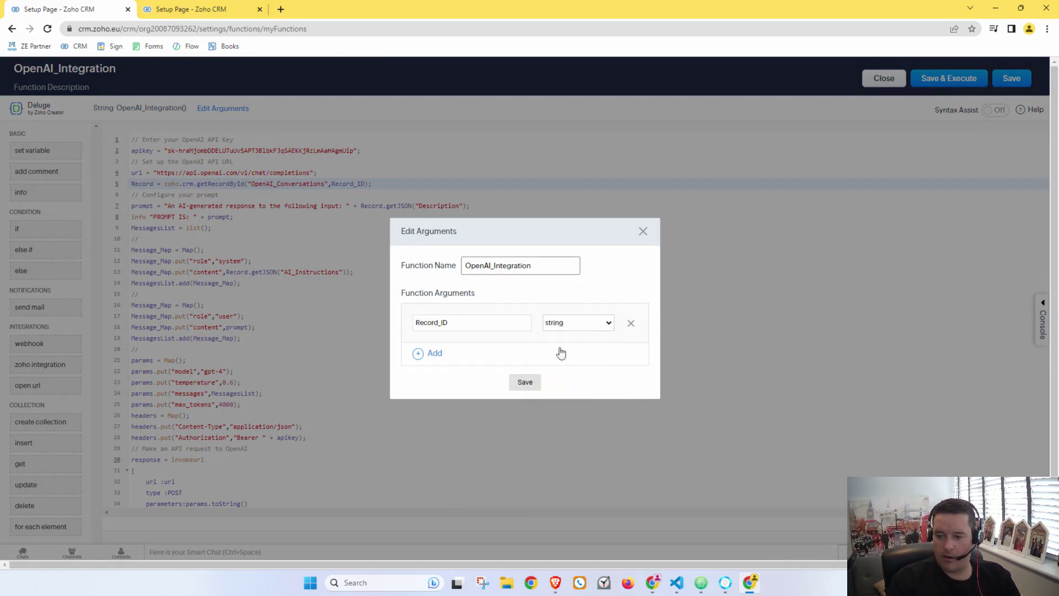
left_click(533, 381)
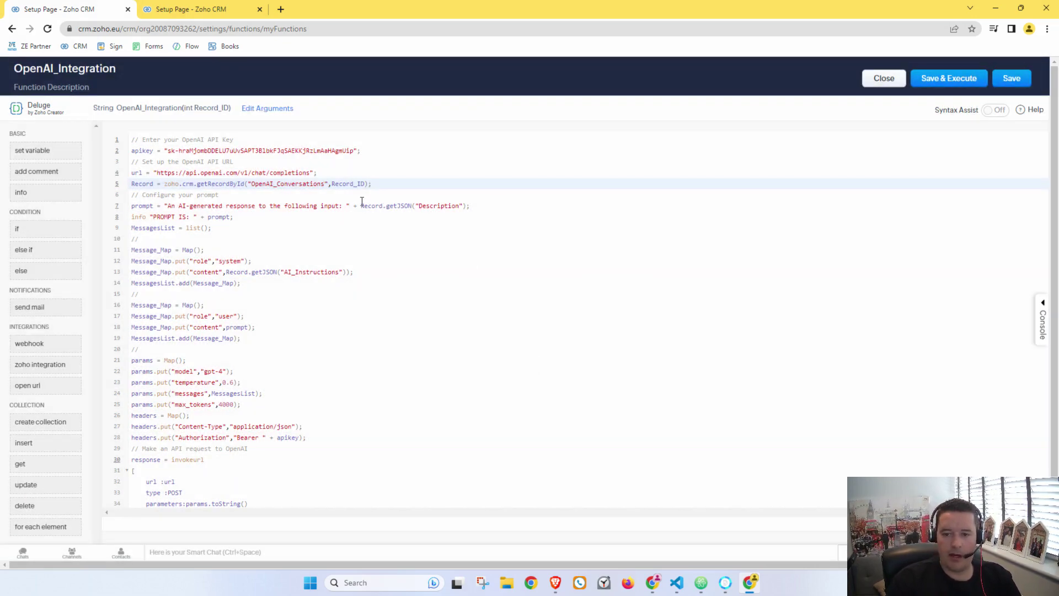
key("ctrl+Tab")
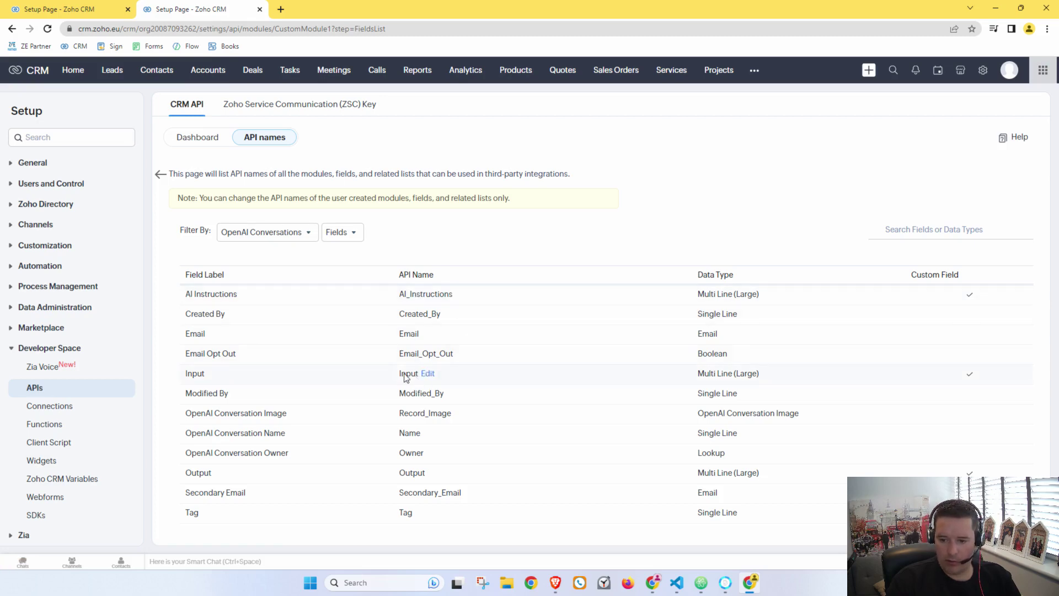
Step: Reduce the prompt to just Record.getJSON("Input"), deleting the fixed prompt text
left_click_drag(402, 374, 422, 374)
key("ctrl+c")
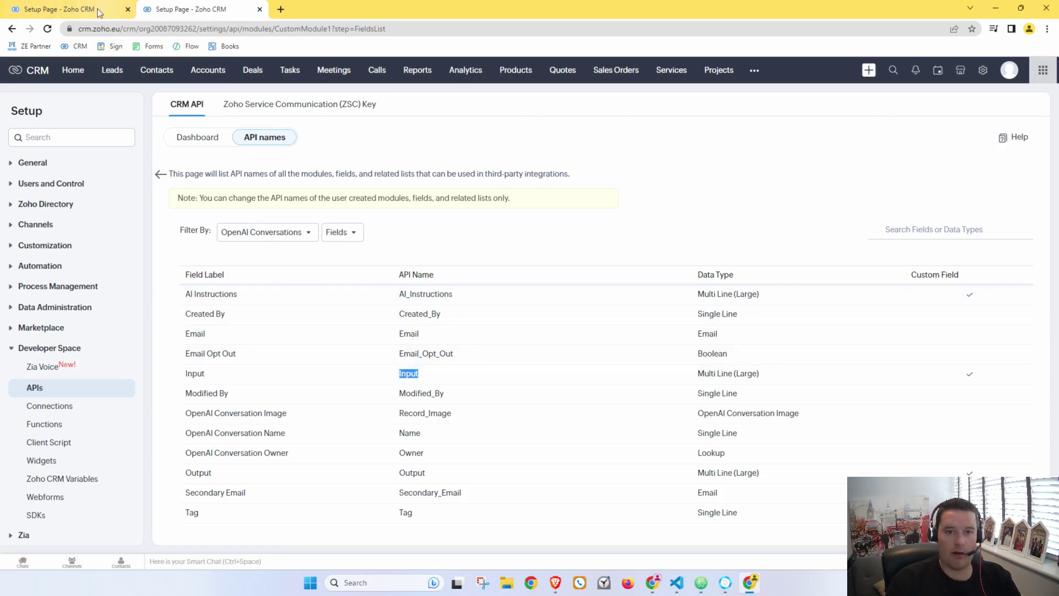
key("ctrl+shift+Tab")
double_click(435, 207)
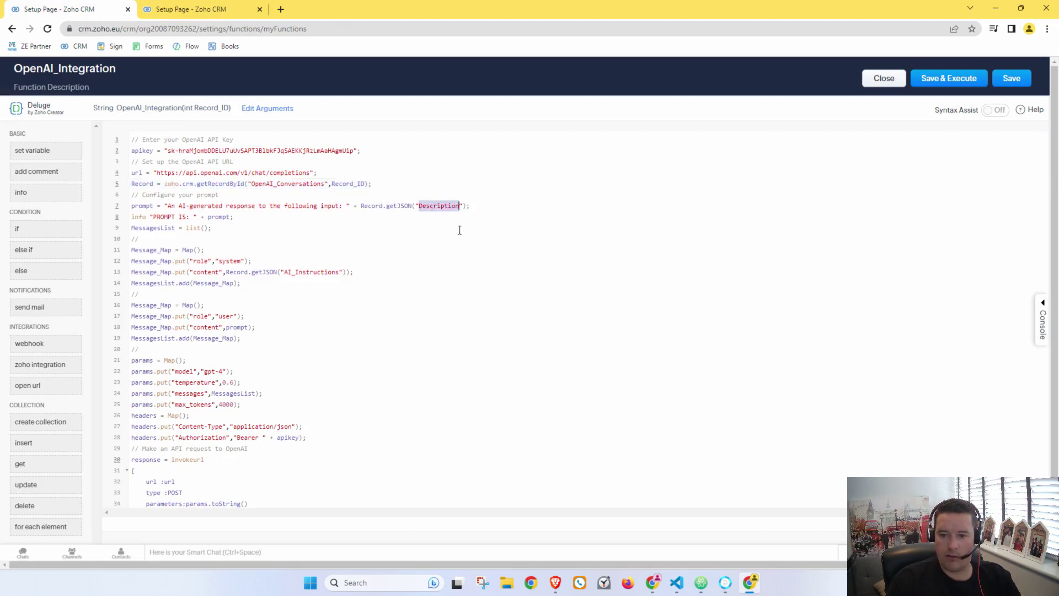
key("ctrl+v")
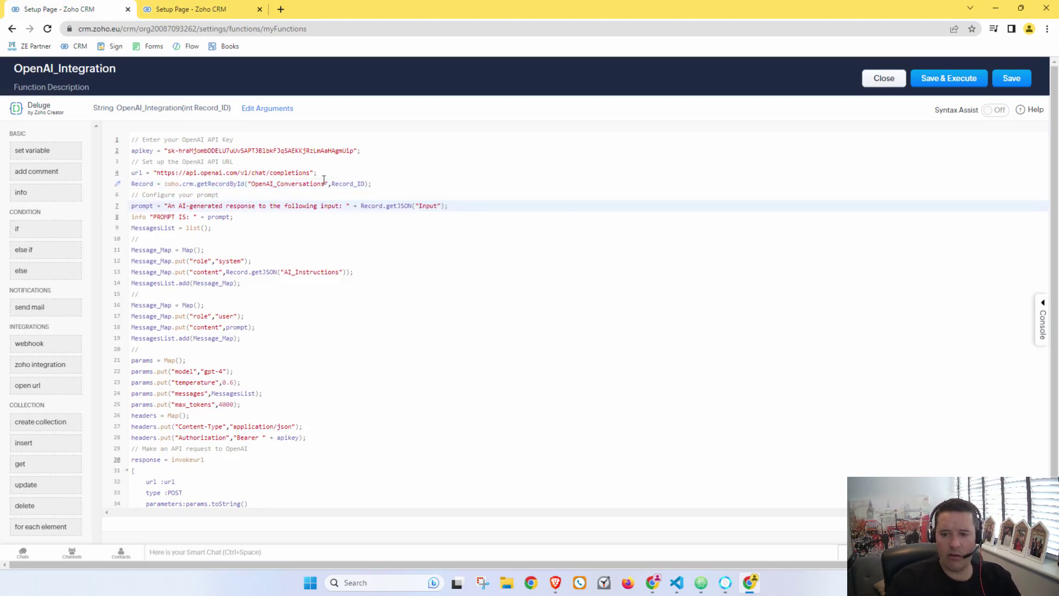
left_click_drag(362, 206, 164, 209)
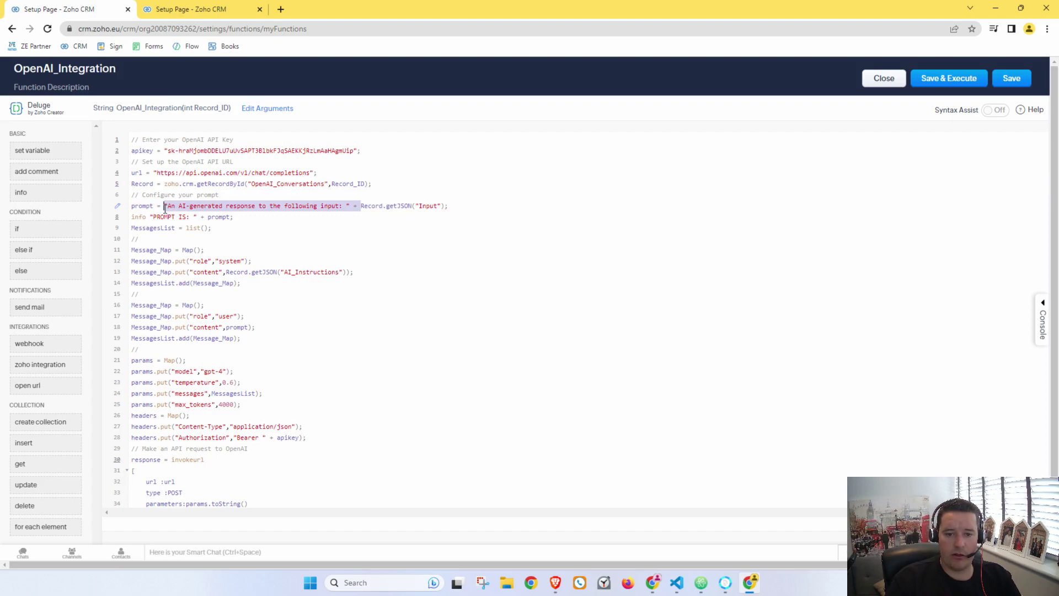
key("BackSpace")
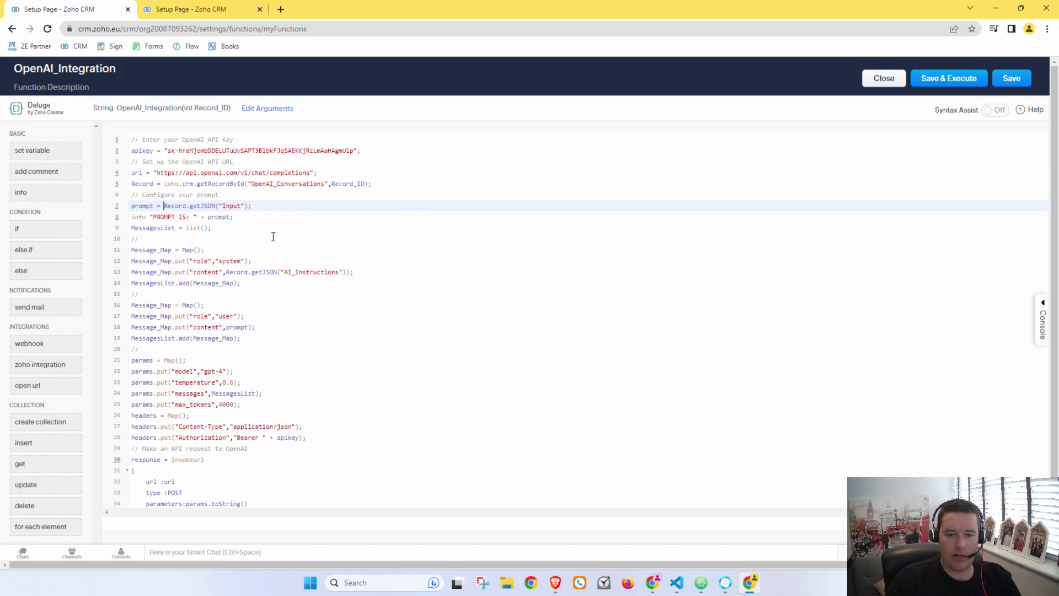
left_click(267, 228)
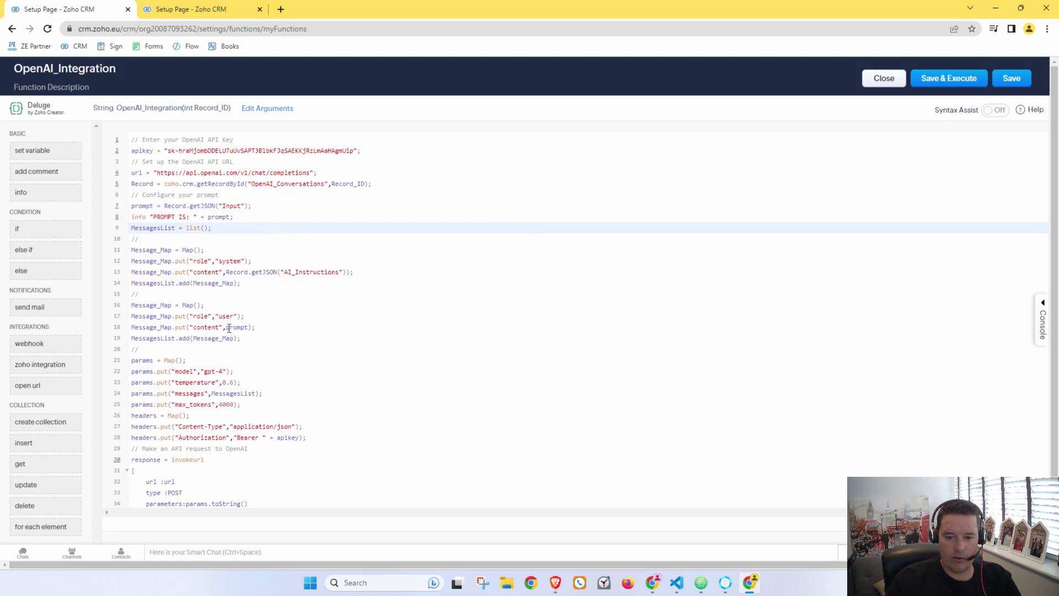
Step: Change the updateRecord field from Description to Output
scroll(271, 337, "down", 3)
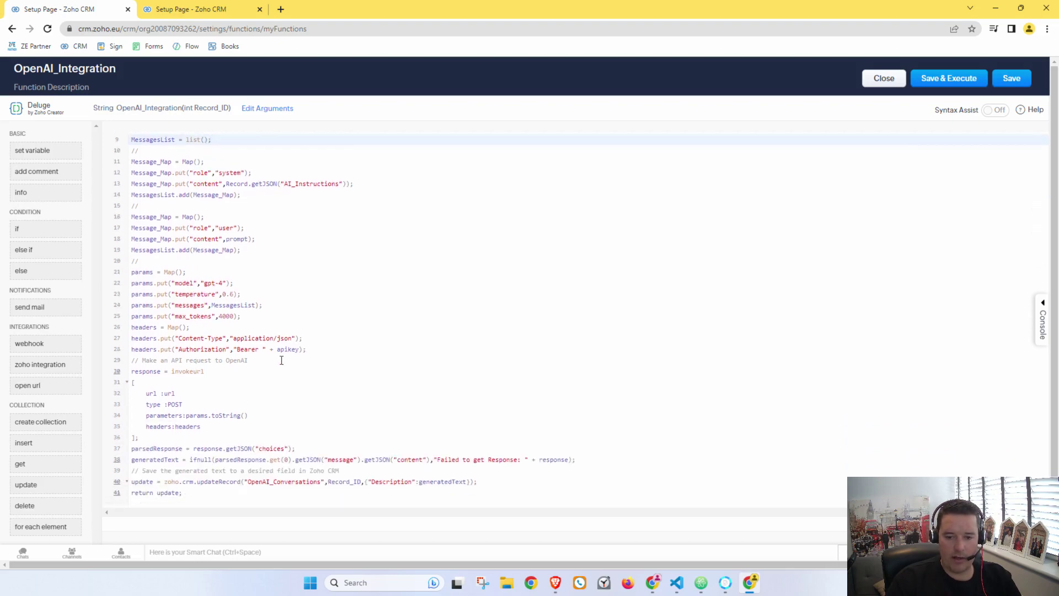
double_click(409, 471)
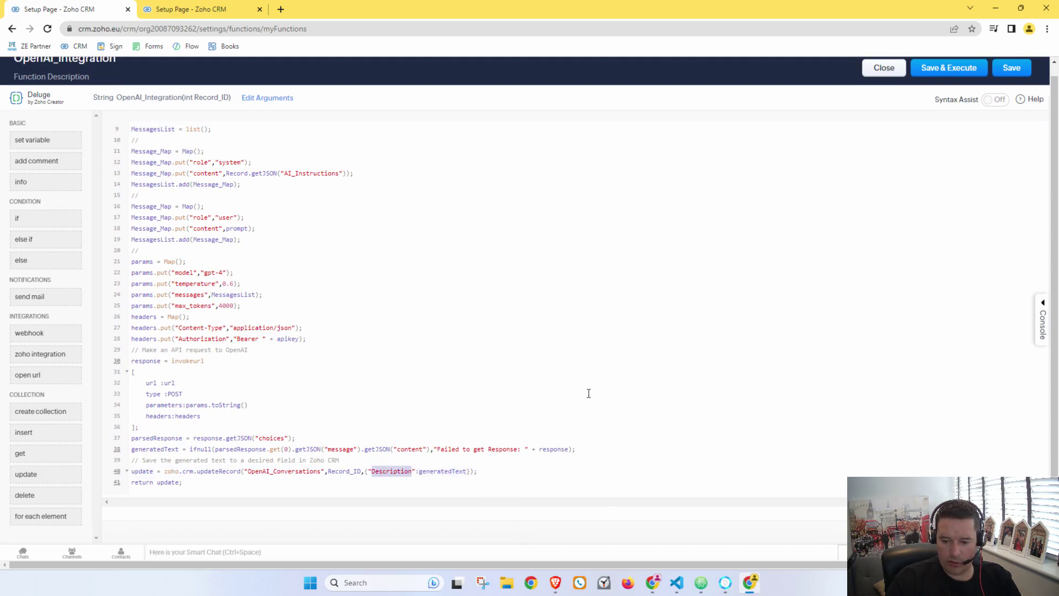
type("Output")
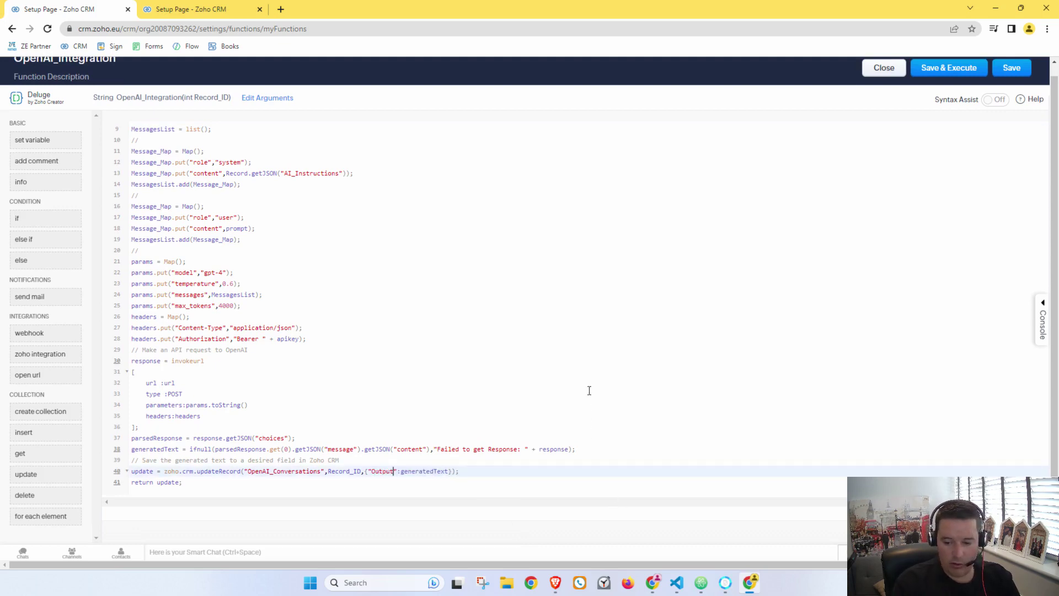
left_click(556, 402)
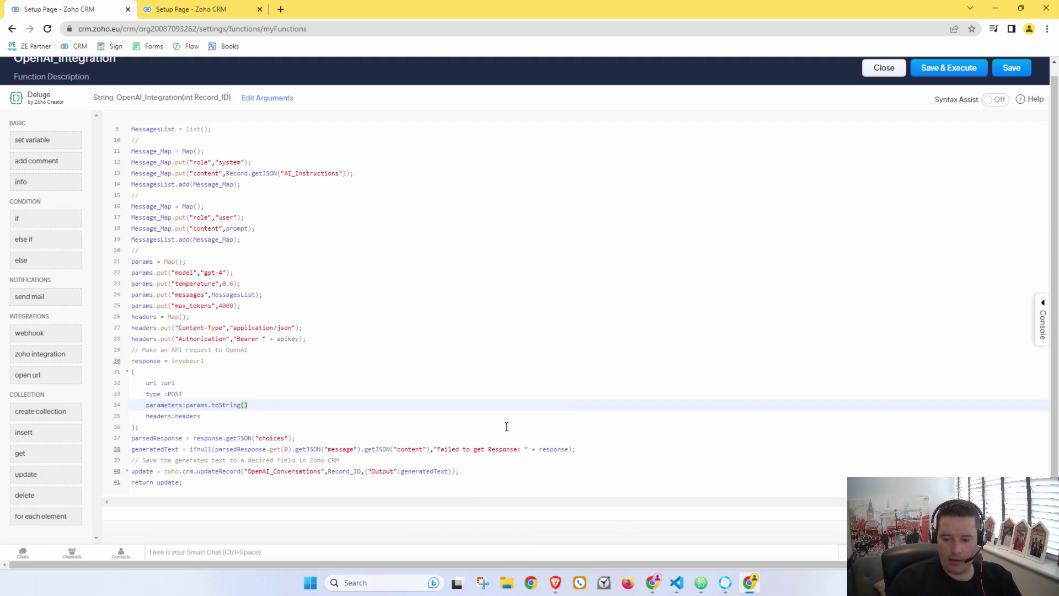
Step: Make the function return generatedText instead of the update response
double_click(169, 482)
type("{")
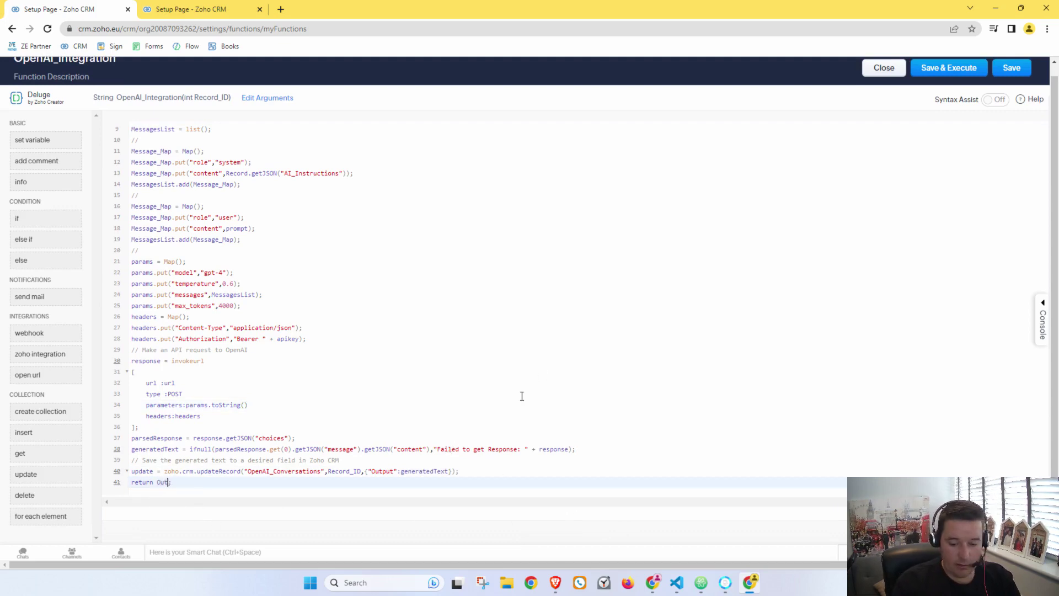
left_click(347, 378)
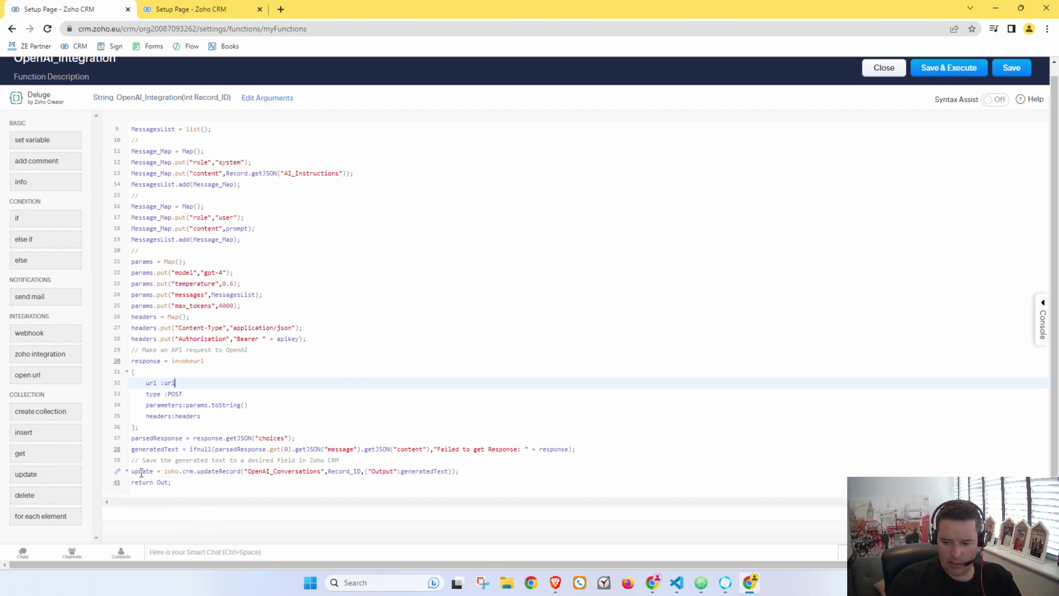
double_click(156, 449)
key("ctrl+c")
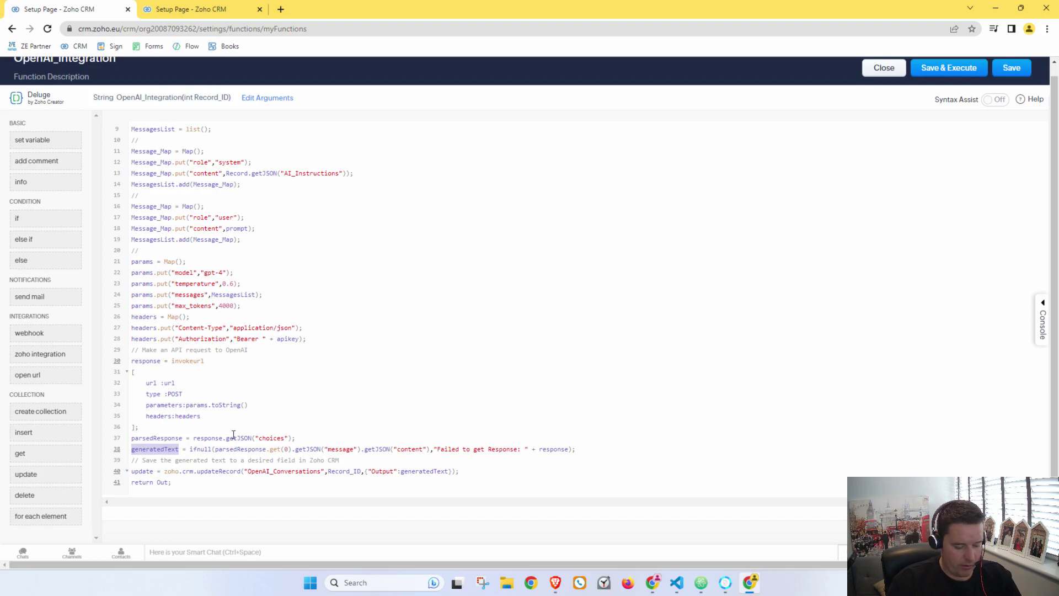
left_click(324, 443)
left_click(276, 485)
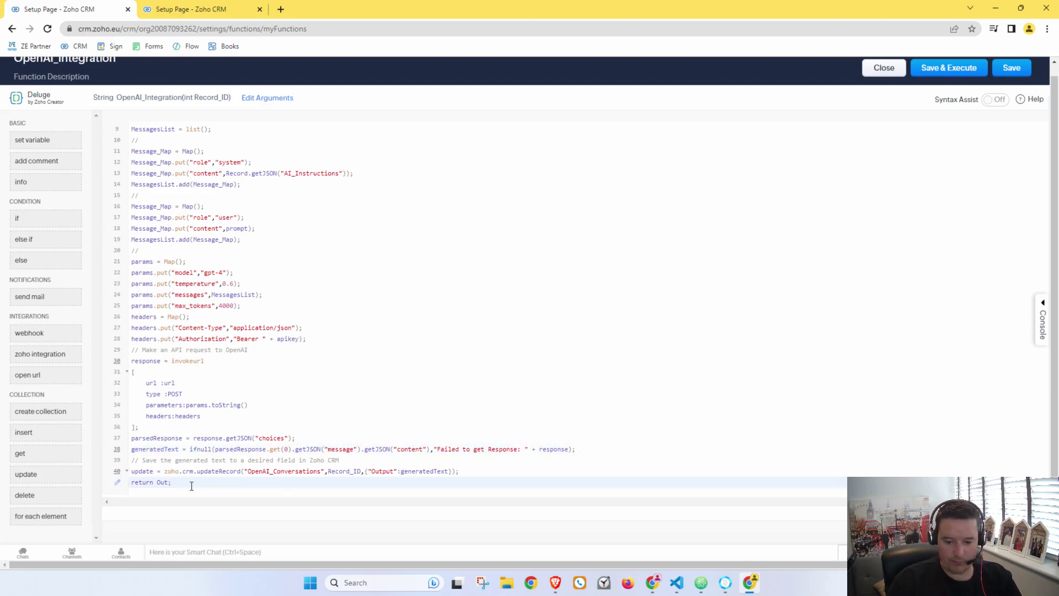
double_click(161, 483)
key("ctrl+v")
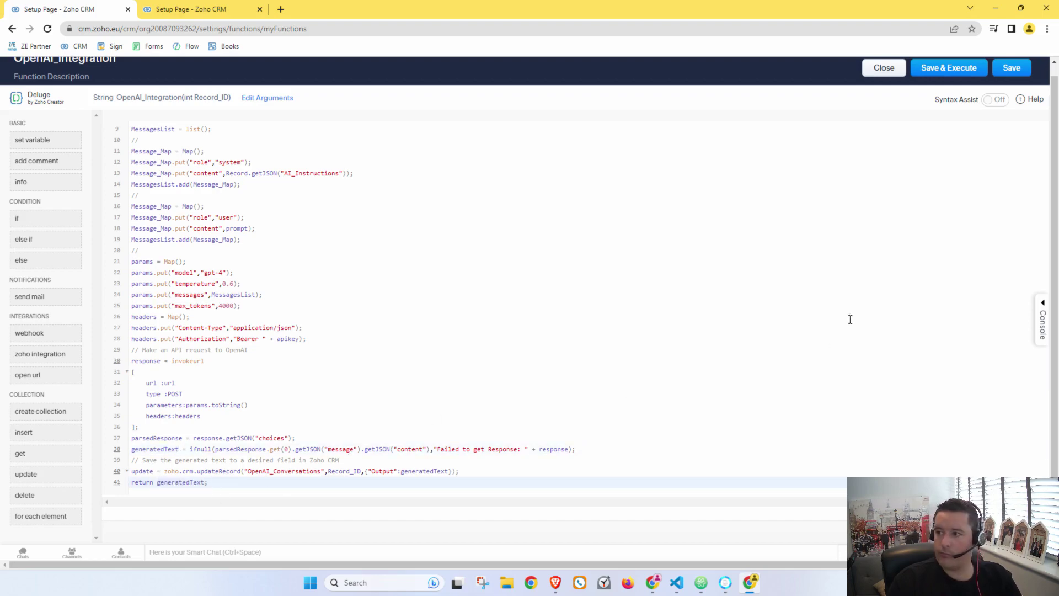
Step: Save OpenAI_Integration, then go to Setup > Modules > OpenAI Conversations > Links and Buttons
left_click(999, 69)
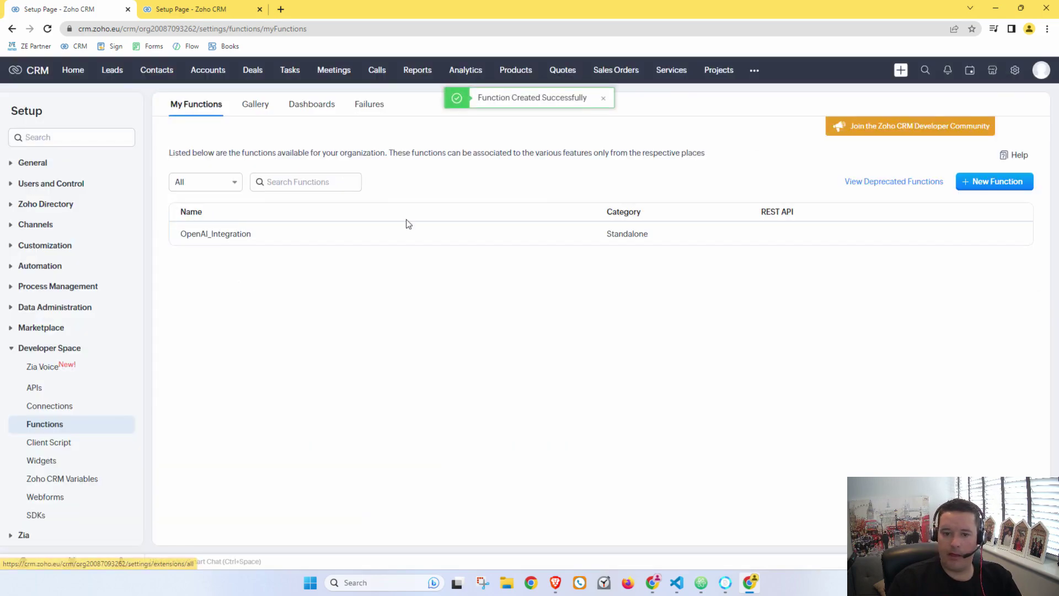
left_click(1016, 70)
left_click(782, 166)
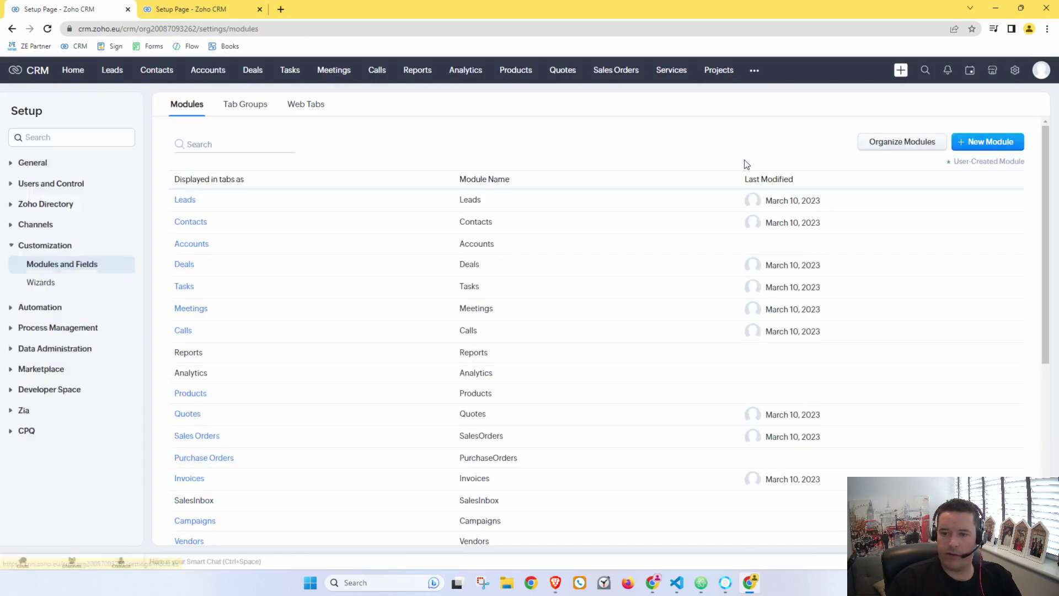
scroll(192, 249, "down", 5)
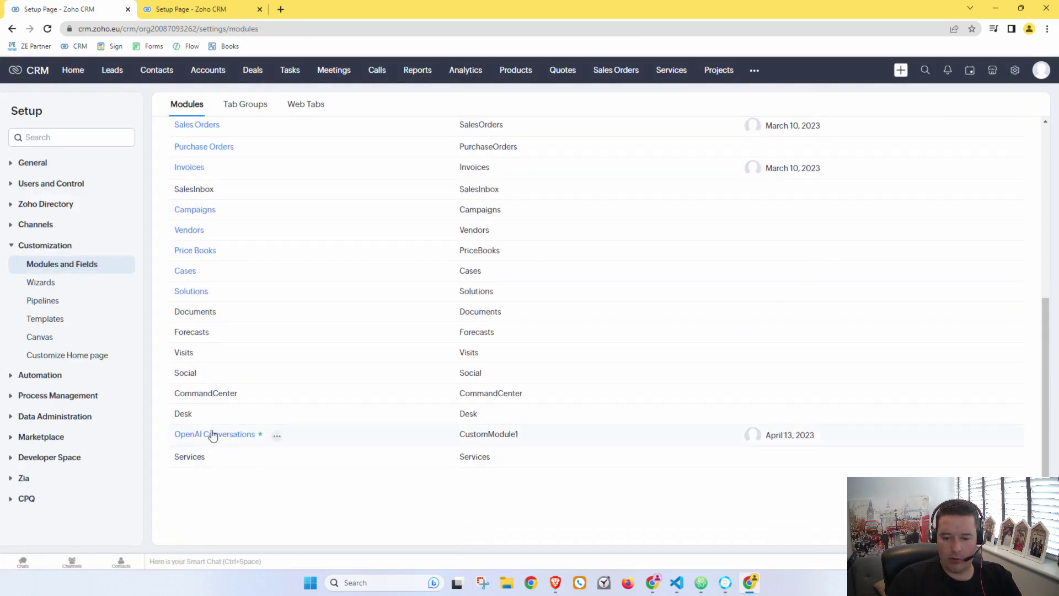
left_click(210, 434)
left_click(543, 145)
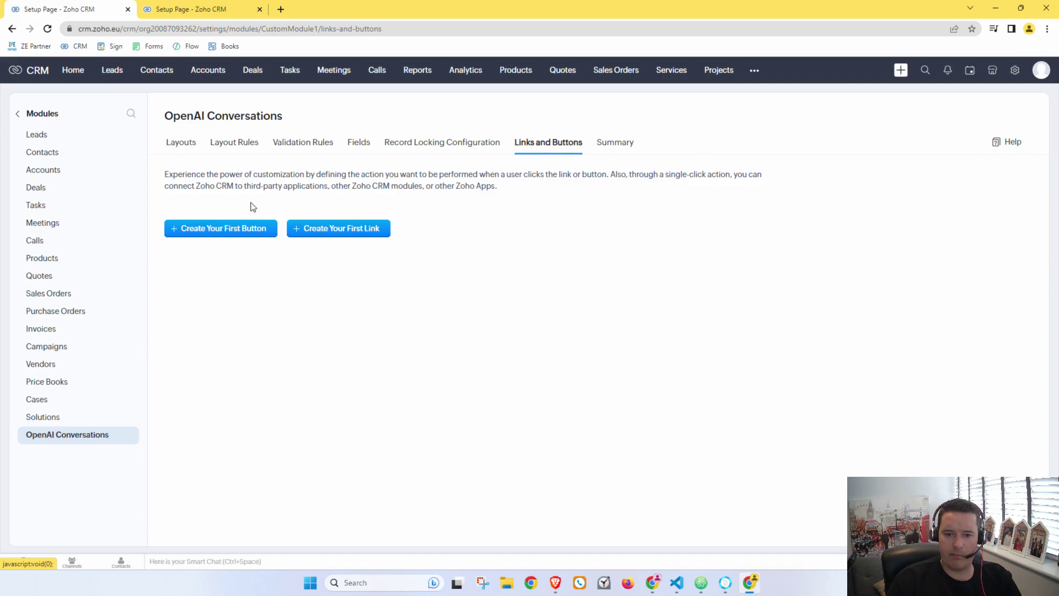
Step: Create a button named Ask Chat GPT-4 on the View Page and open its action choices
left_click(224, 234)
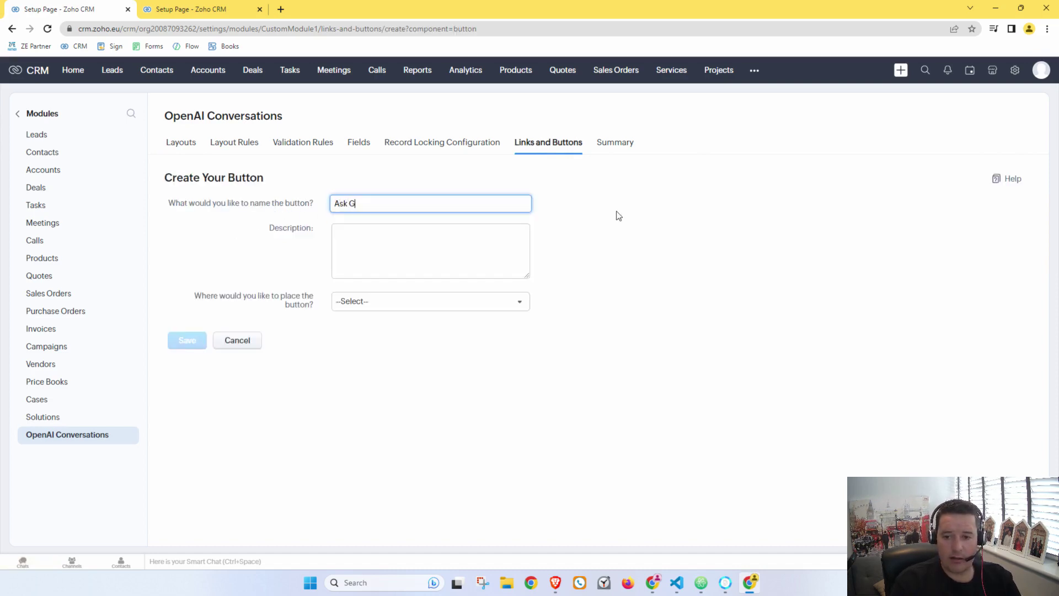
type("Ask G")
key("BackSpace")
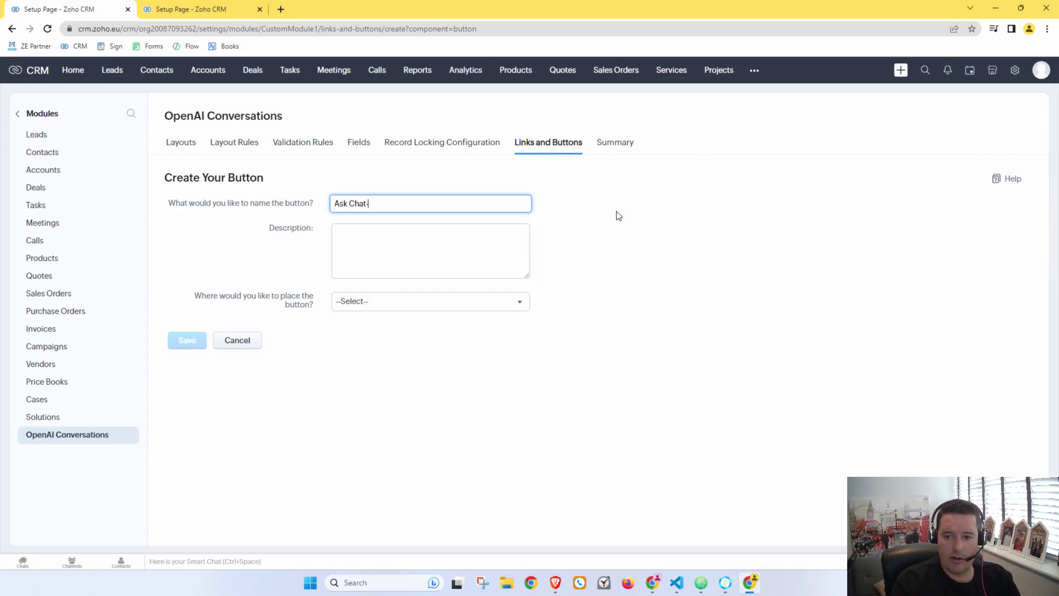
type("Chat GPT-4")
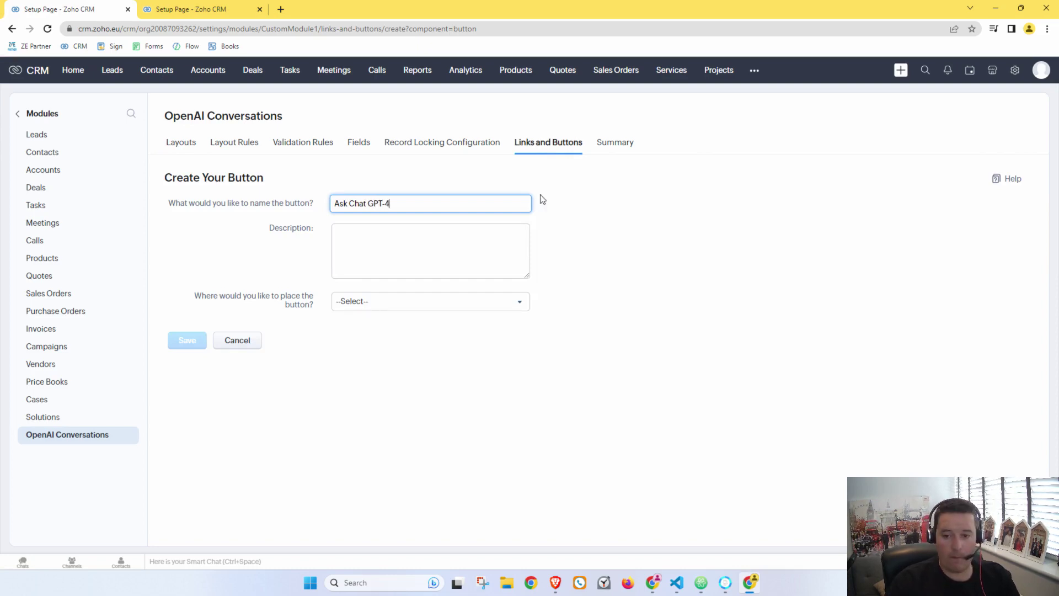
left_click(395, 304)
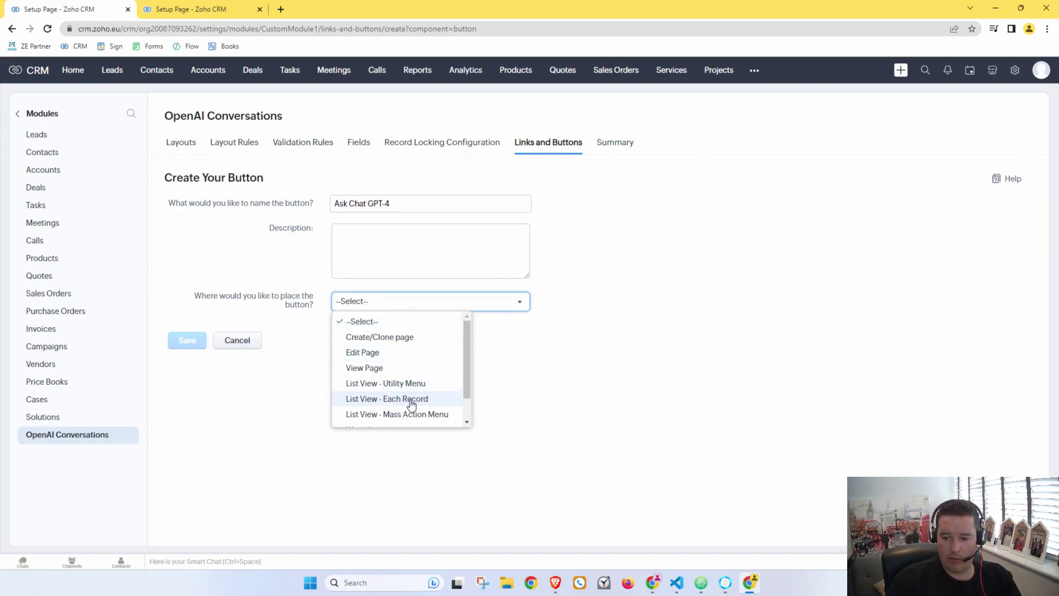
left_click(414, 370)
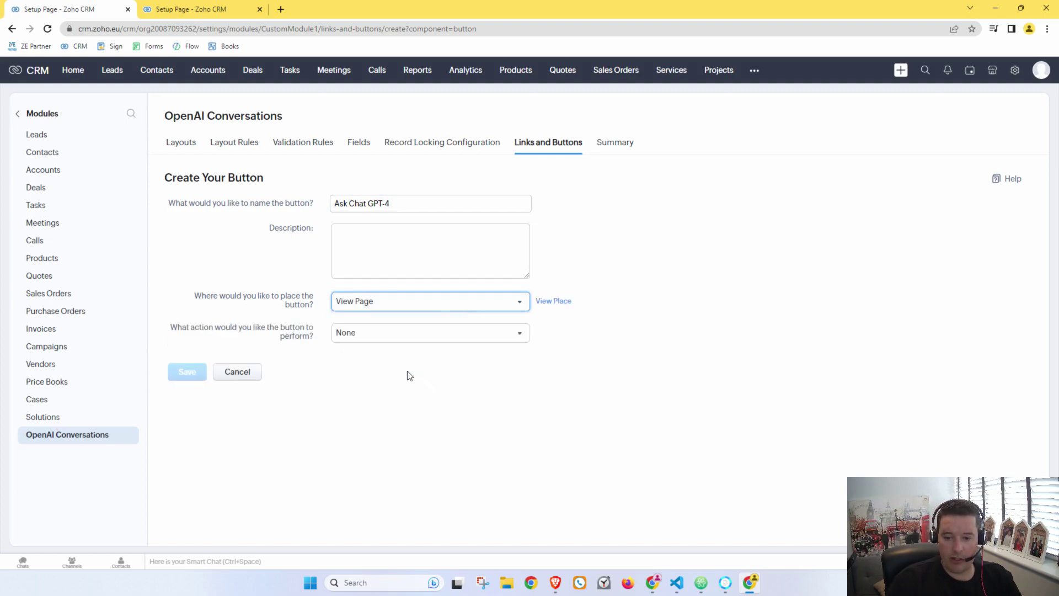
left_click(340, 336)
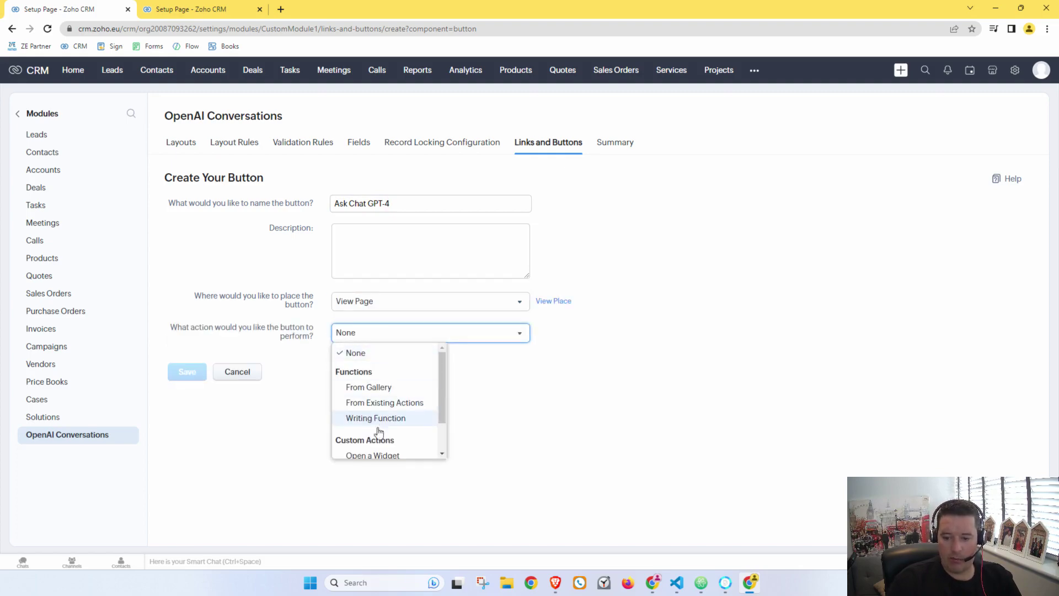
scroll(379, 440, "down", 1)
Step: Choose Writing Function as the button's action to bring up Create New Function
left_click(386, 374)
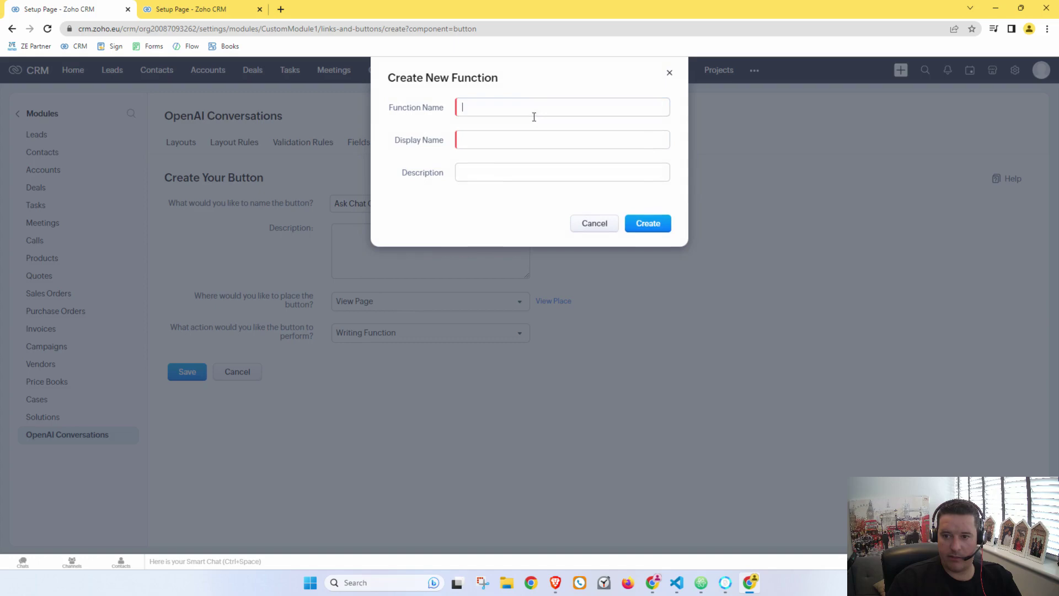
key("Escape")
left_click(409, 335)
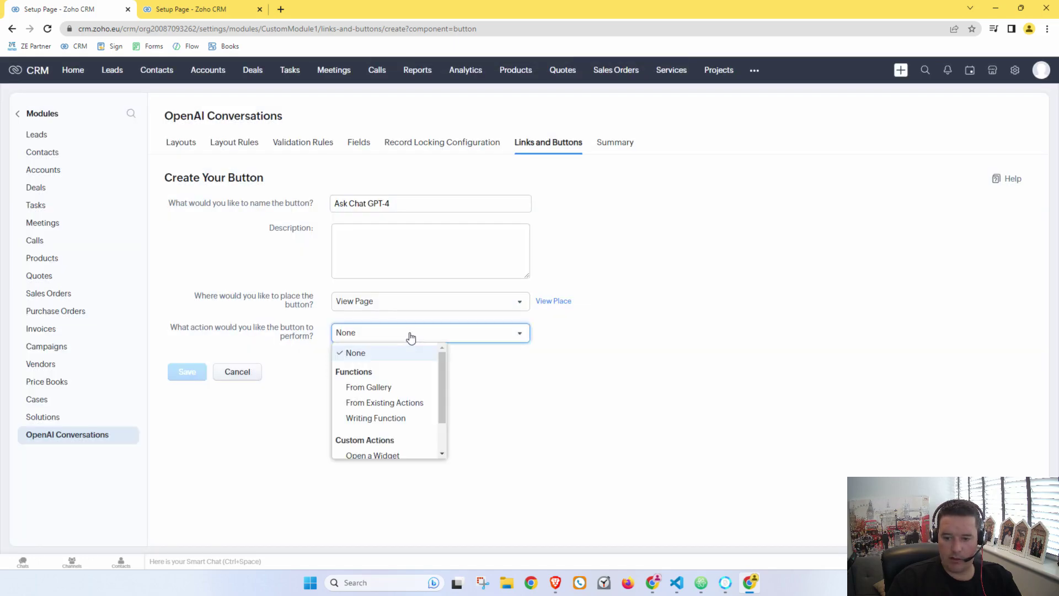
left_click(385, 418)
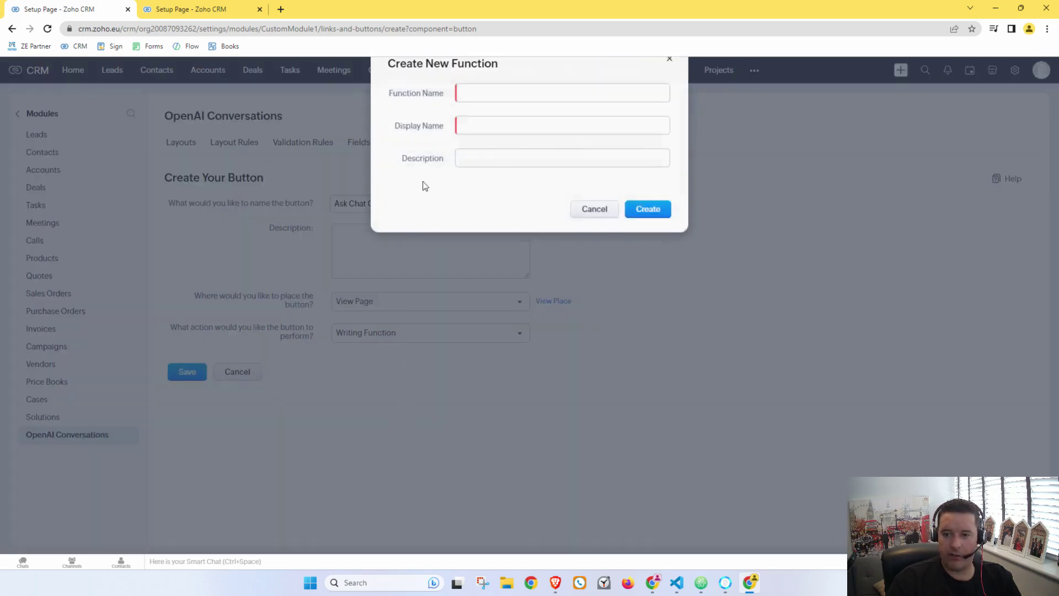
Step: Name the function Button_Ask_Chat_GPT, use the same display name, and create it
left_click(501, 106)
key("ctrl+v")
double_click(501, 106)
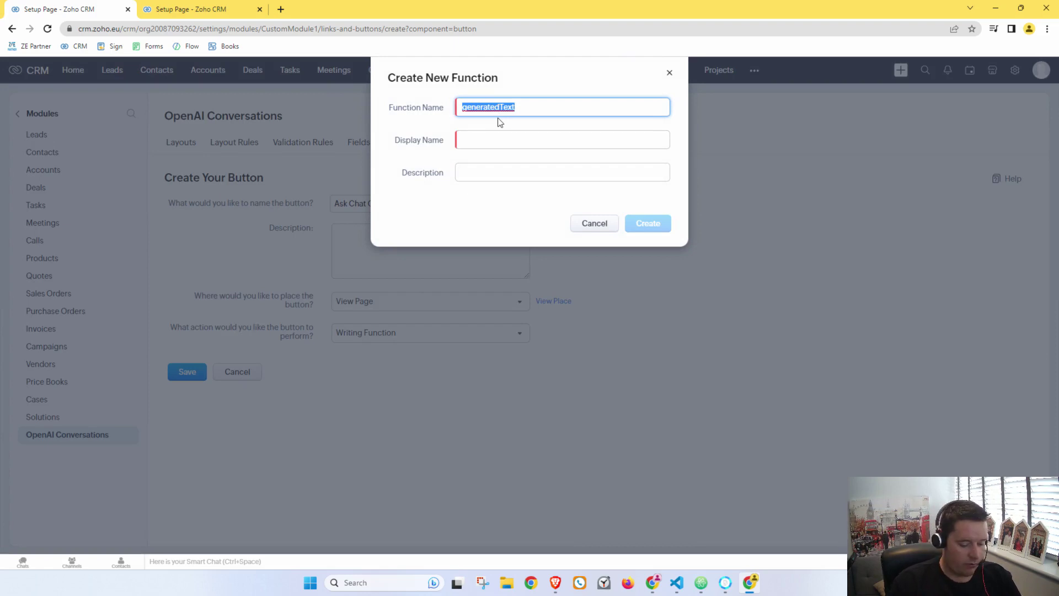
type("Vutton")
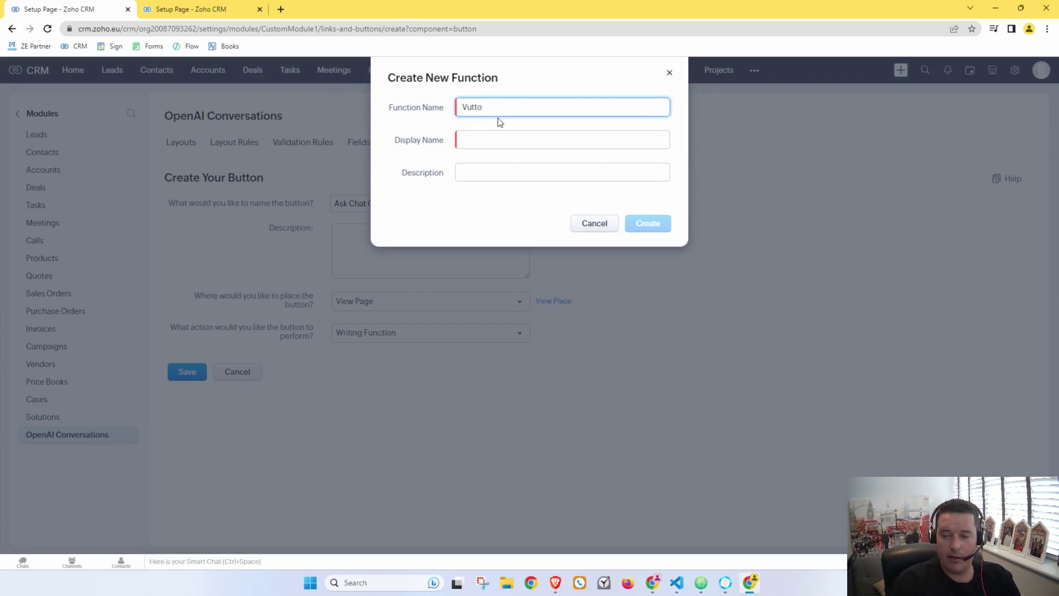
key("BackSpace")
key("BackSpace")
key("BackSpace")
key("BackSpace")
key("BackSpace")
type("button")
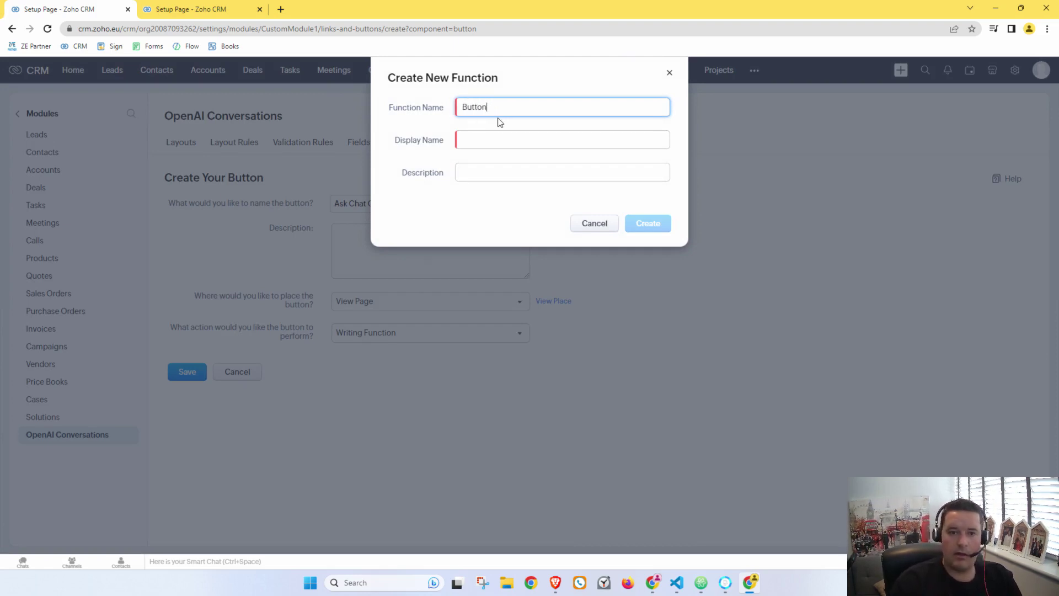
left_click(188, 14)
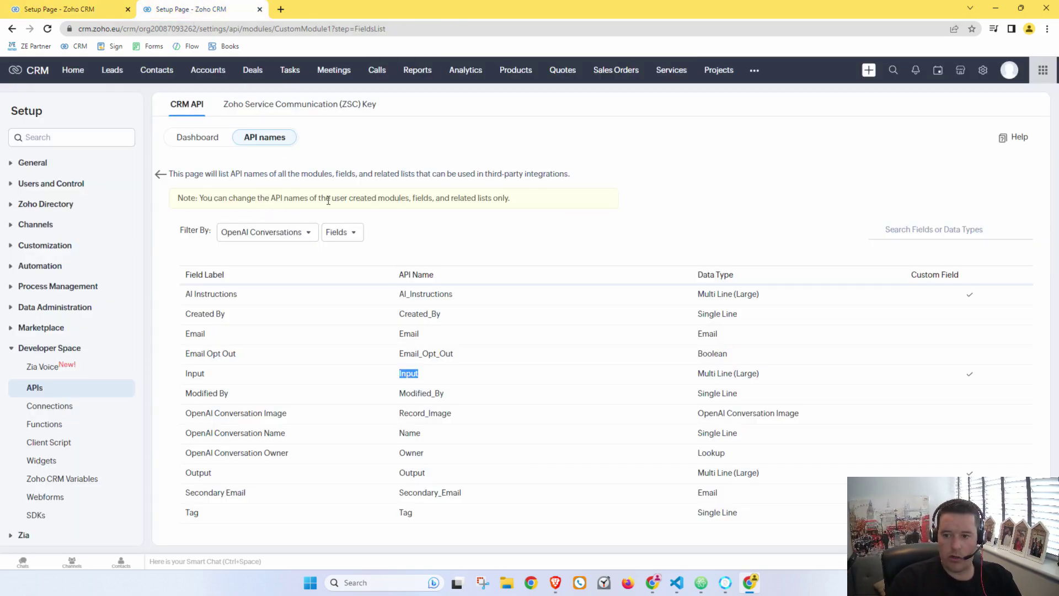
left_click(105, 9)
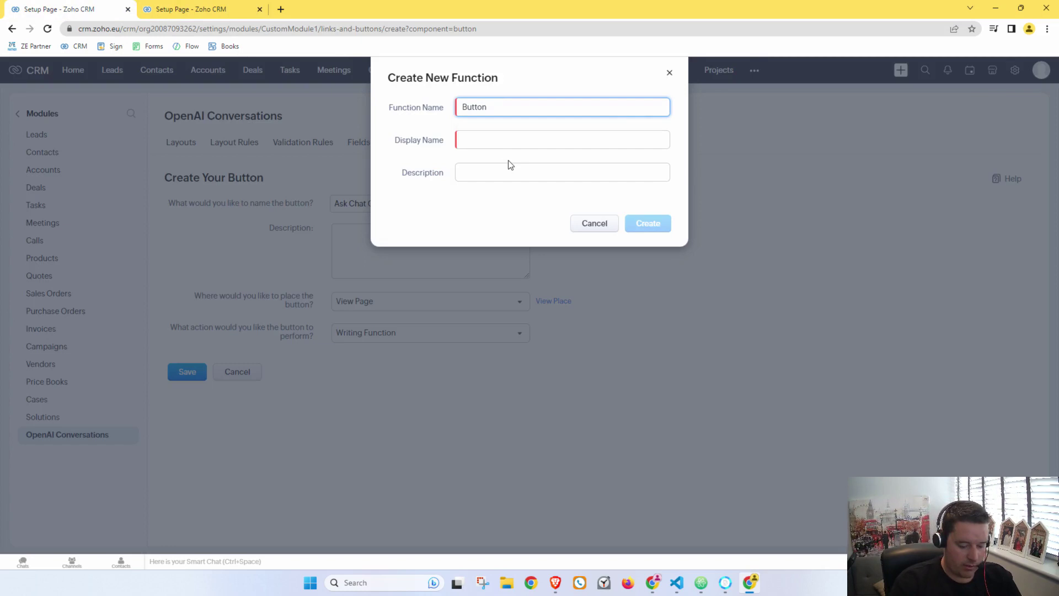
key("BackSpace")
type("Ask_Chat_GPT")
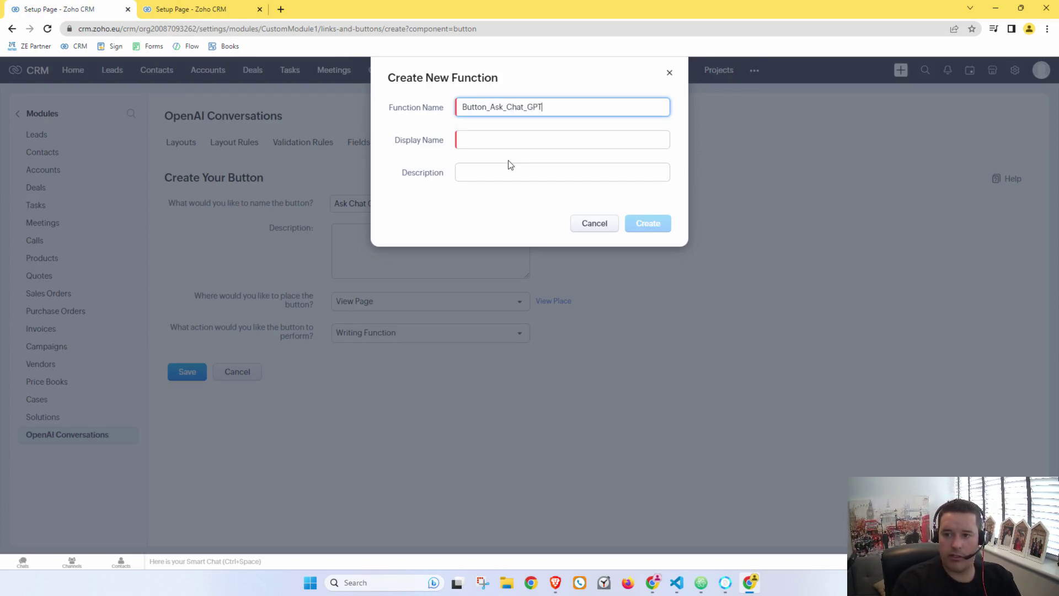
key("ctrl+a")
key("ctrl+c")
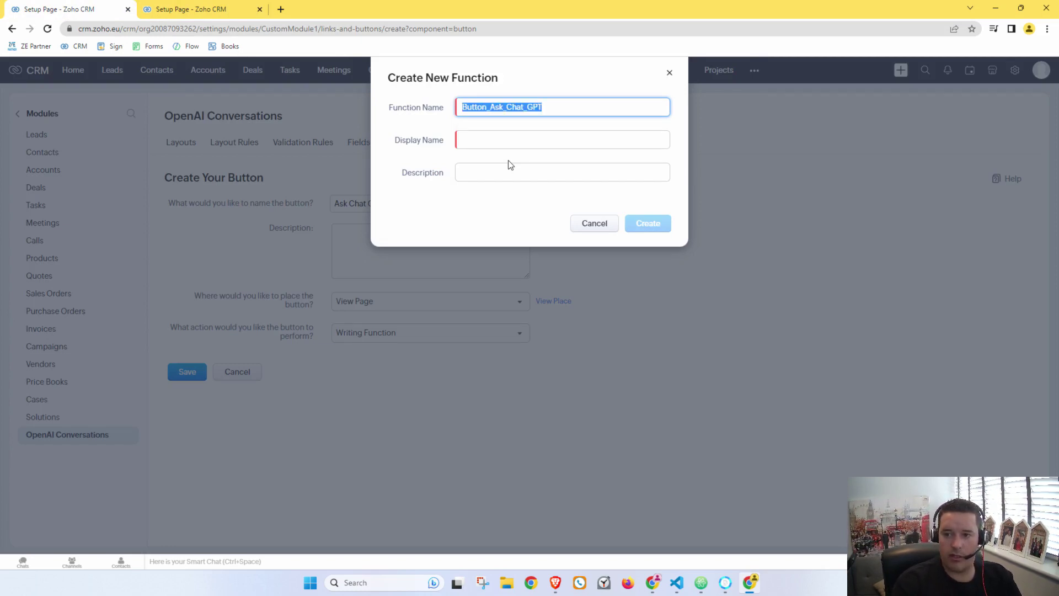
left_click(504, 142)
key("ctrl+v")
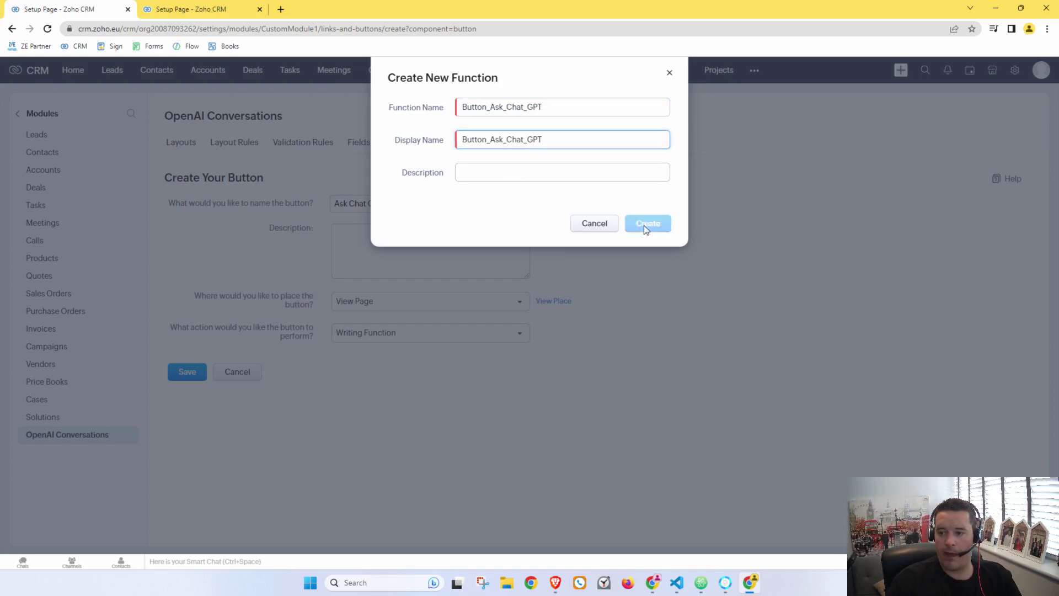
left_click(644, 224)
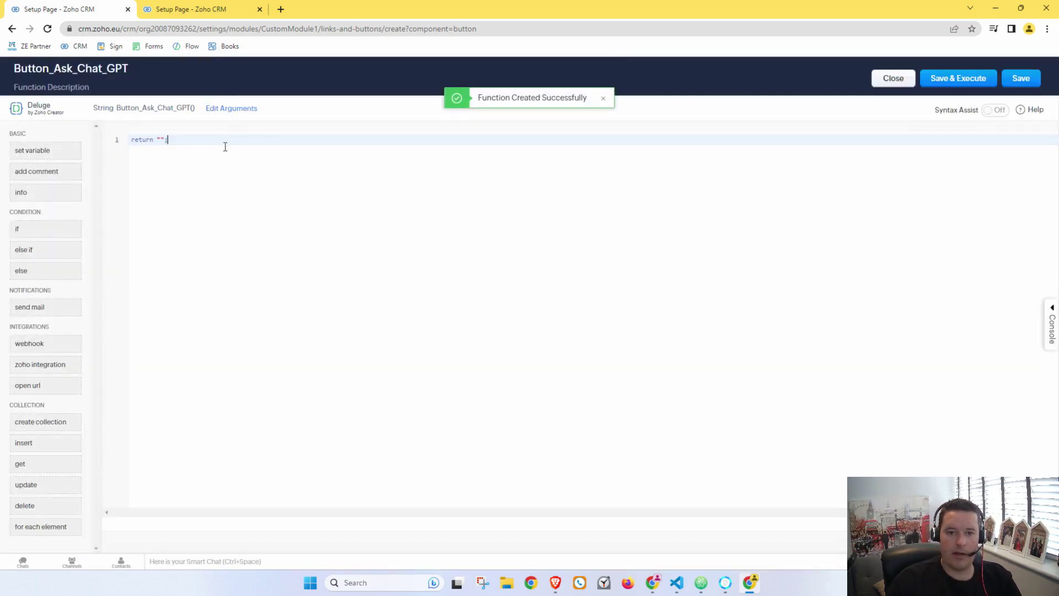
Step: Add a Record_ID argument mapped to #OpenAI Conversations.OpenAI Conversation Id
left_click(227, 109)
left_click(421, 172)
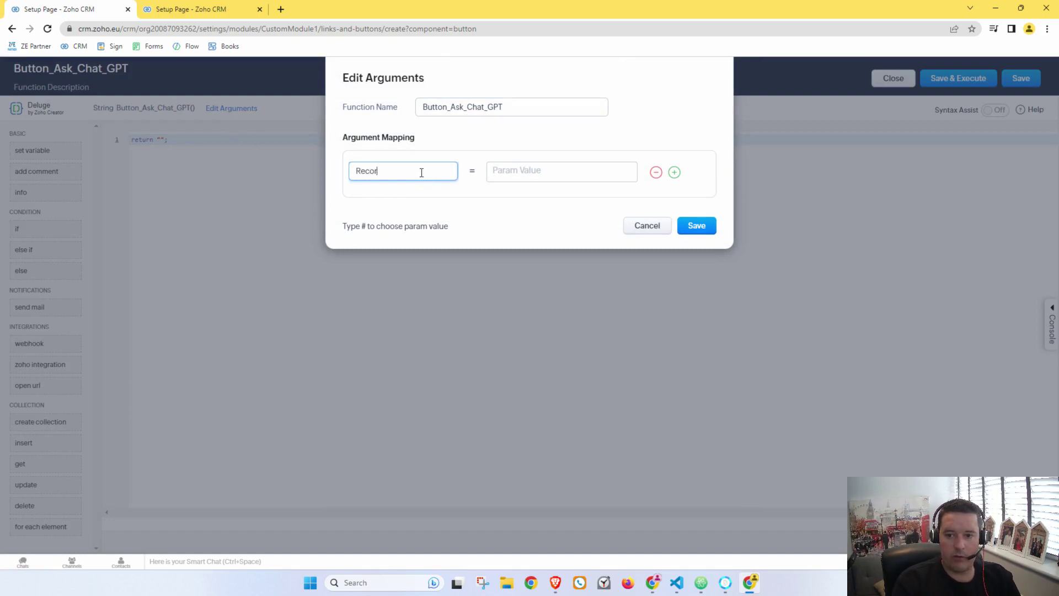
key("Tab")
type("#")
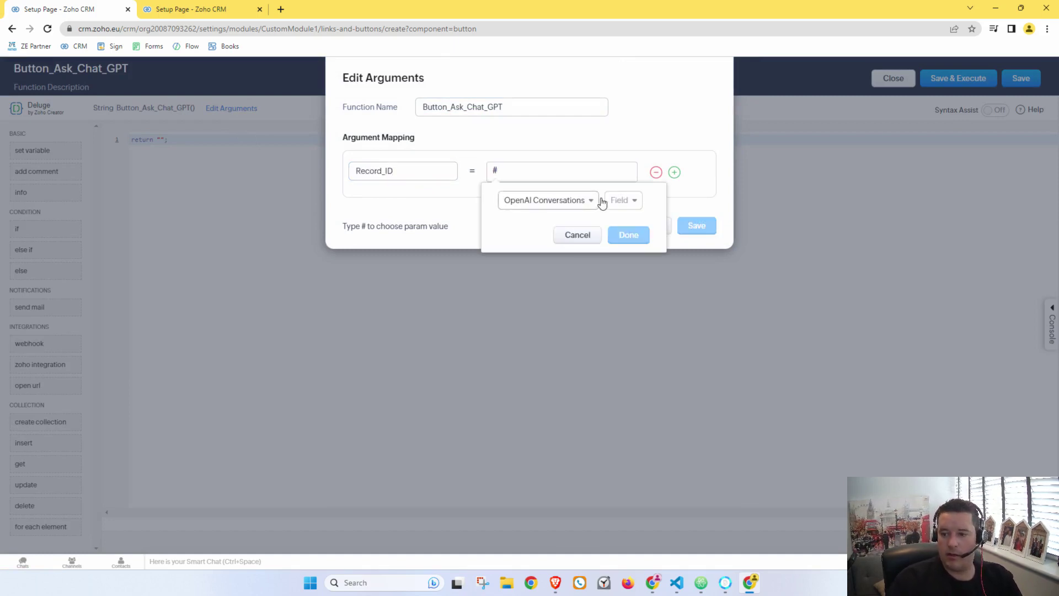
left_click(622, 199)
left_click(647, 249)
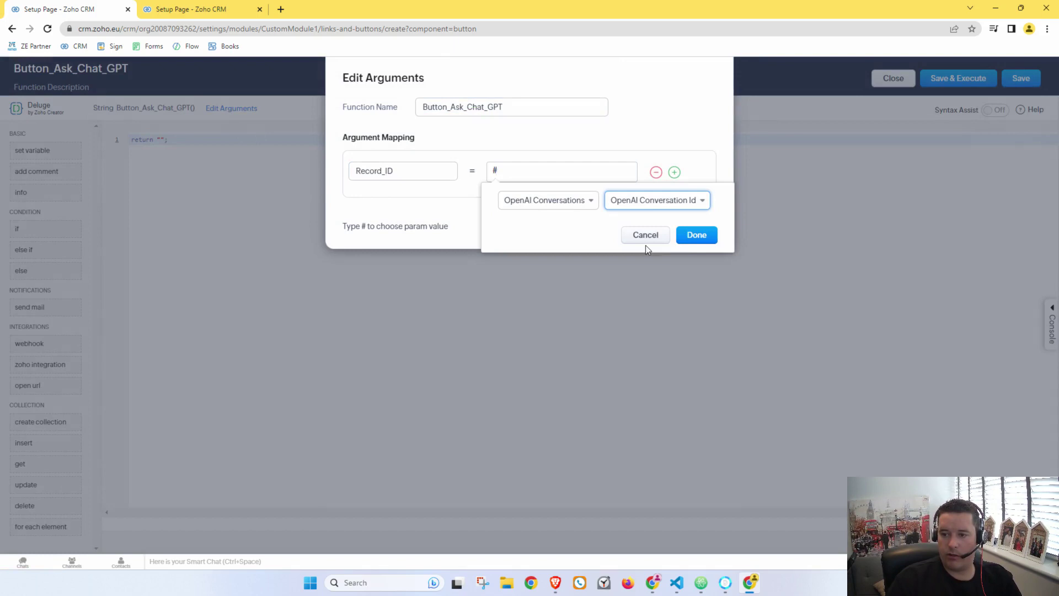
left_click(689, 237)
left_click(694, 230)
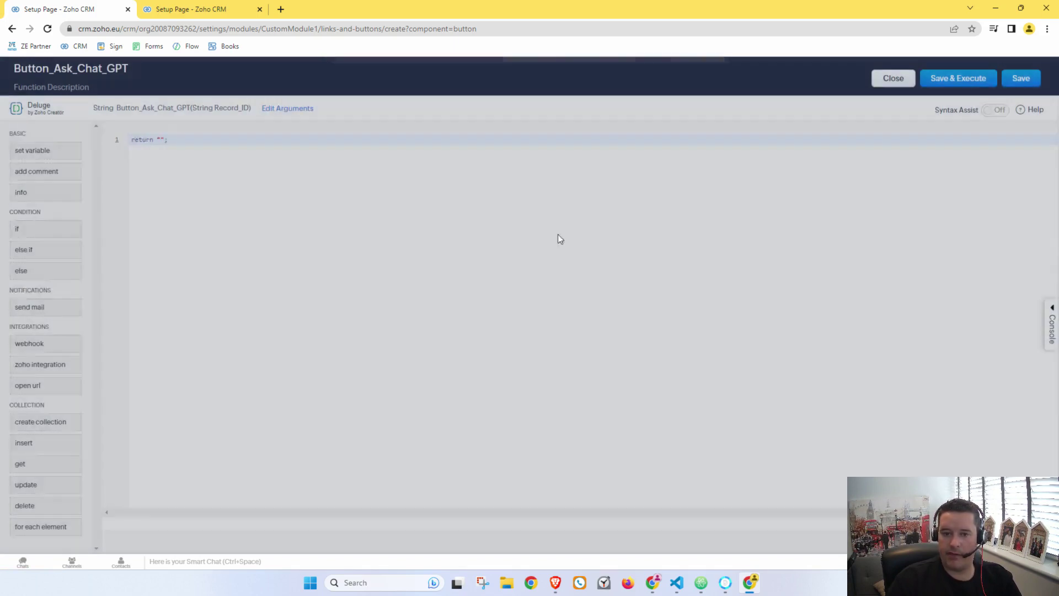
Step: Begin the return line with standalone, then open the Setup home page in the other tab
key("Return")
key("Return")
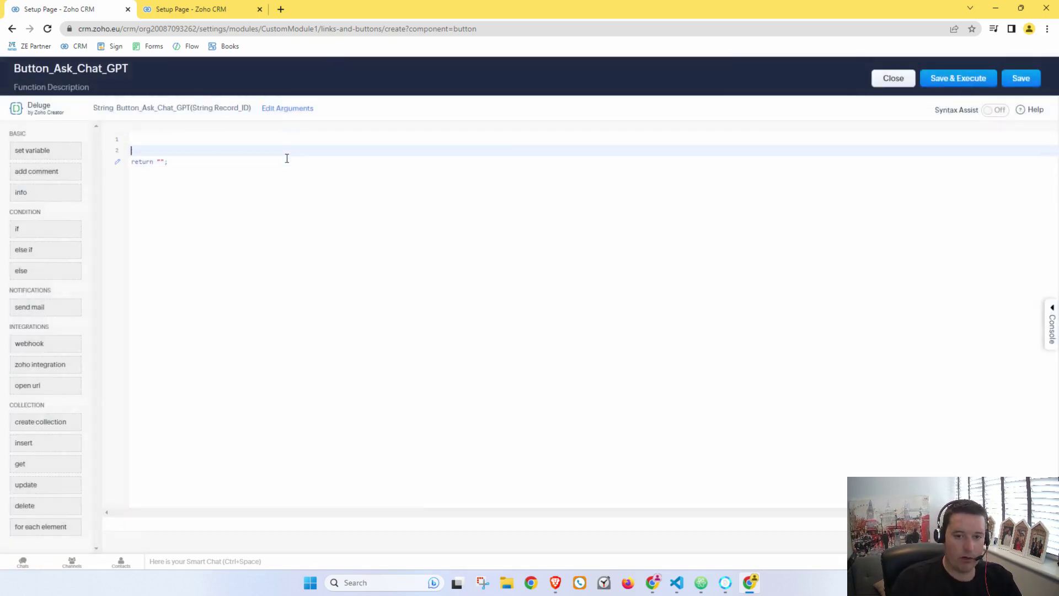
key("Delete")
key("Delete")
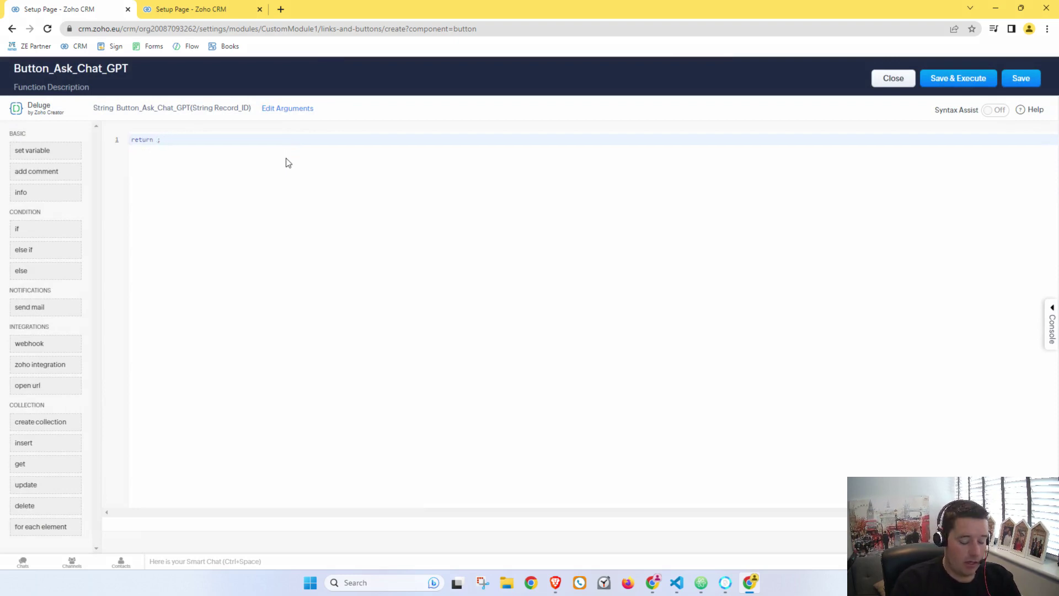
type("standalone.")
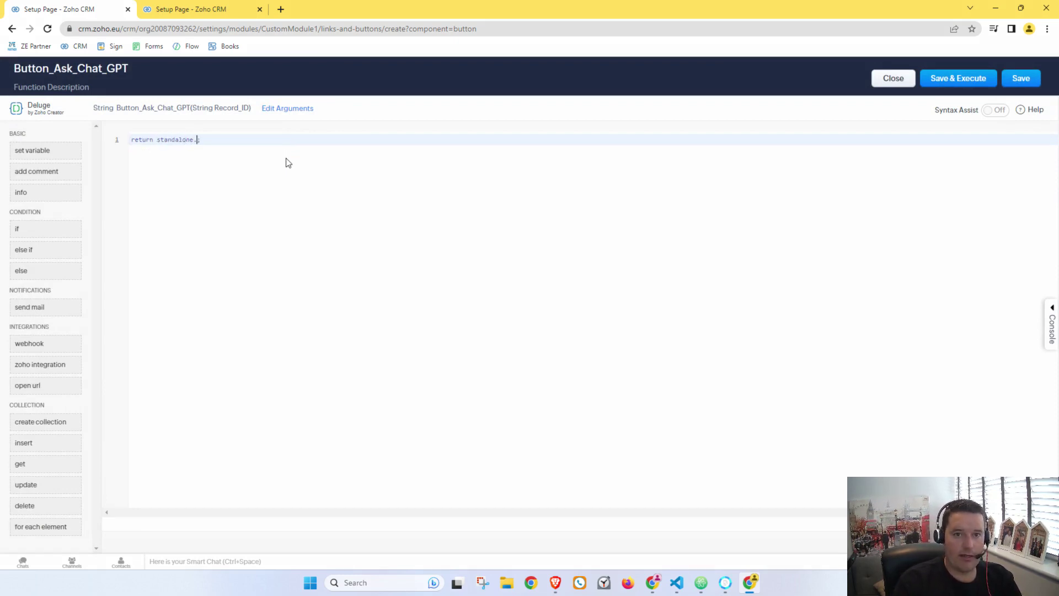
left_click(236, 12)
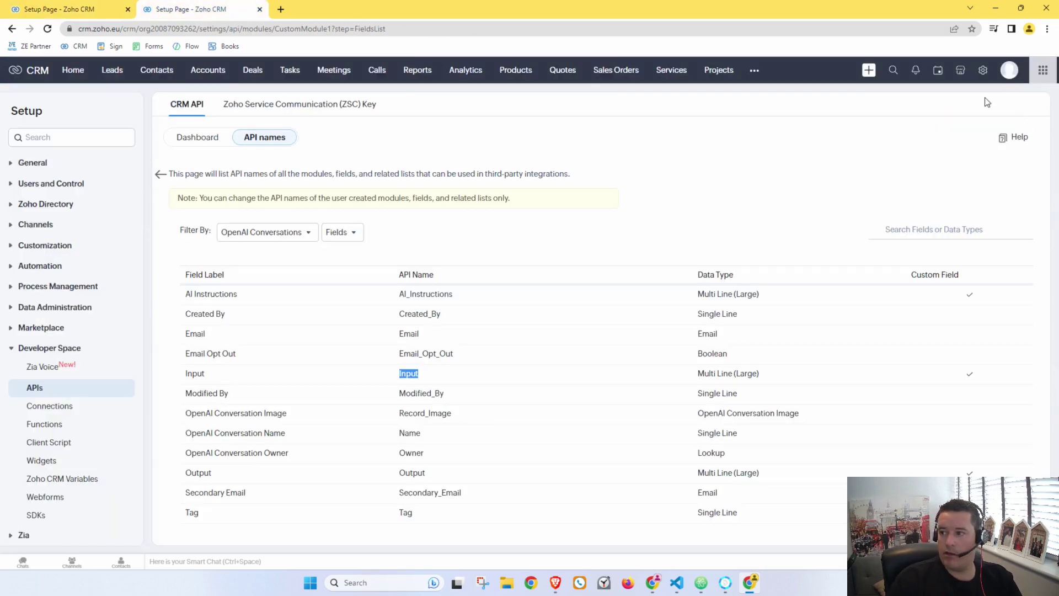
left_click(982, 70)
Step: Copy the OpenAI_Integration name and complete the return as standalone.OpenAI_Integration(Record_ID)
left_click(735, 405)
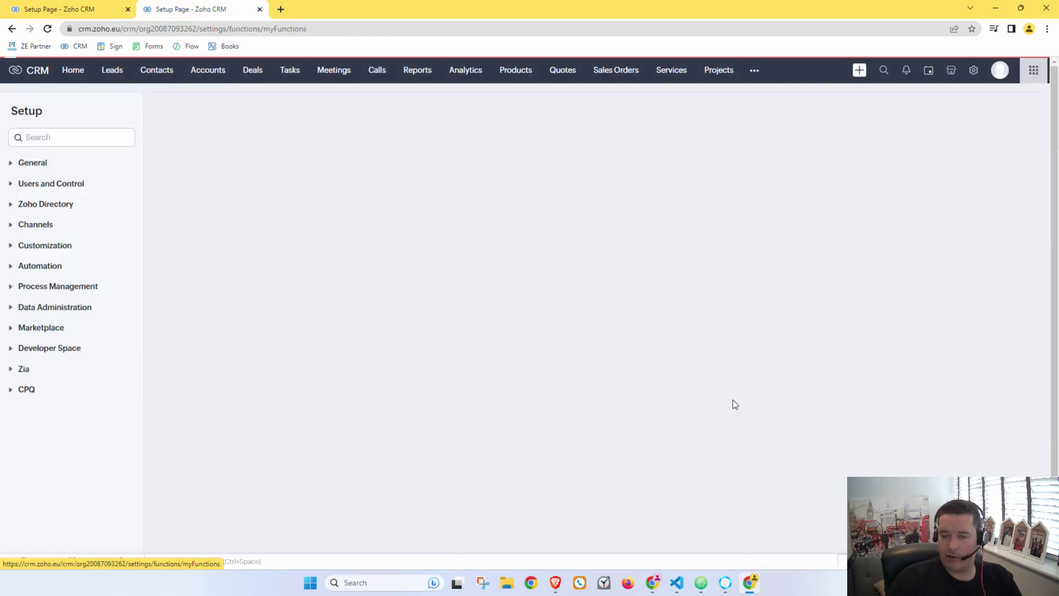
left_click(215, 234)
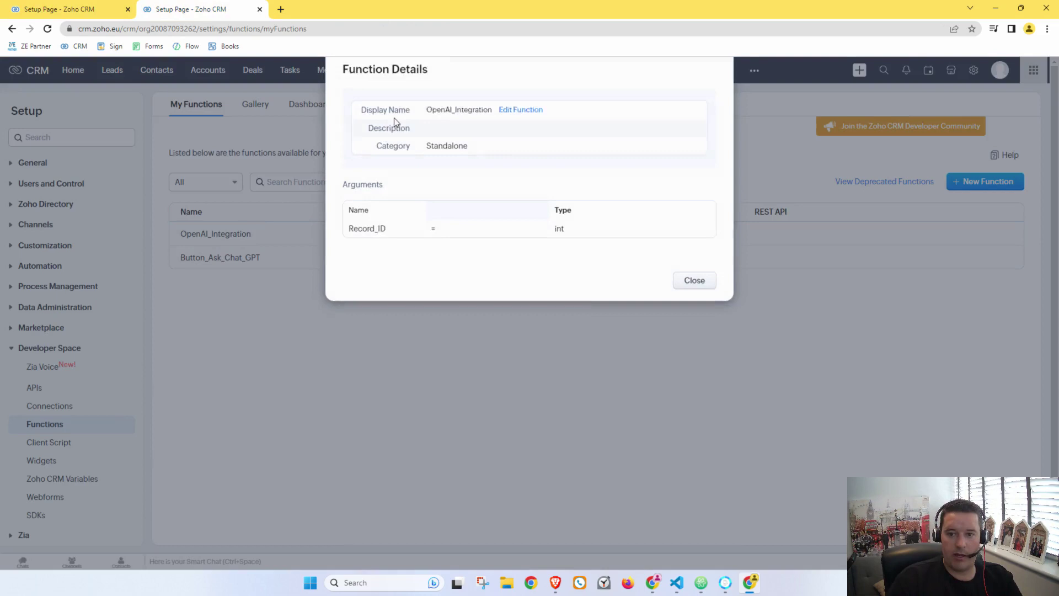
triple_click(476, 120)
double_click(469, 120)
key("ctrl+c")
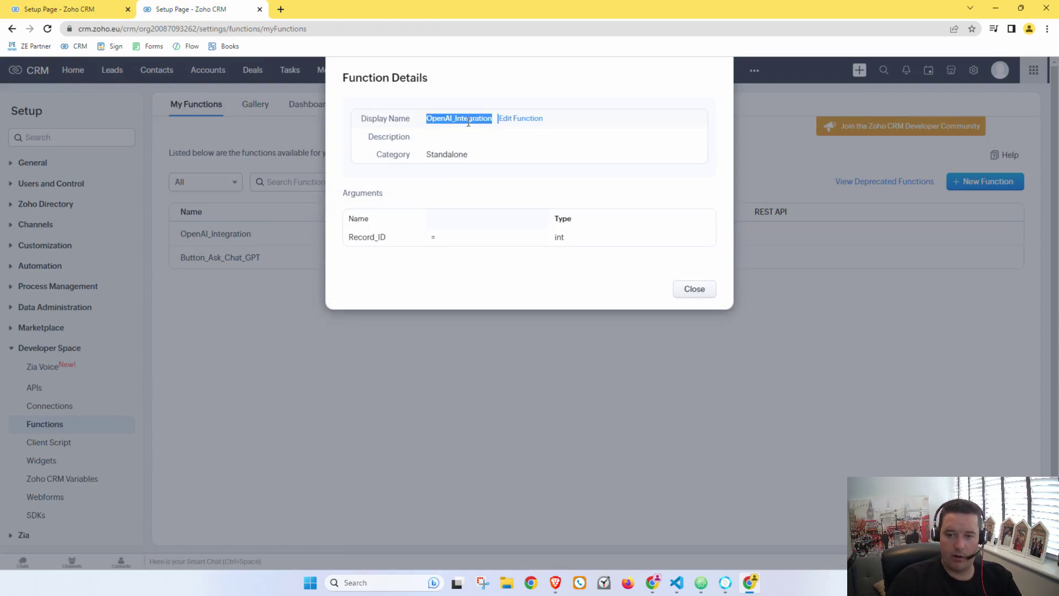
left_click(105, 14)
key("ctrl+v")
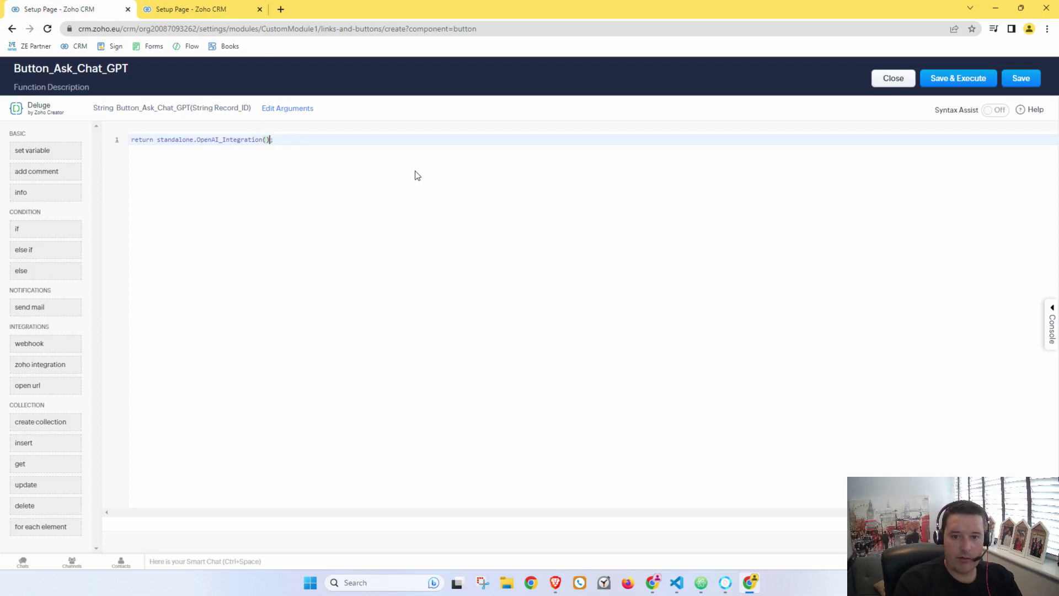
type("Recor")
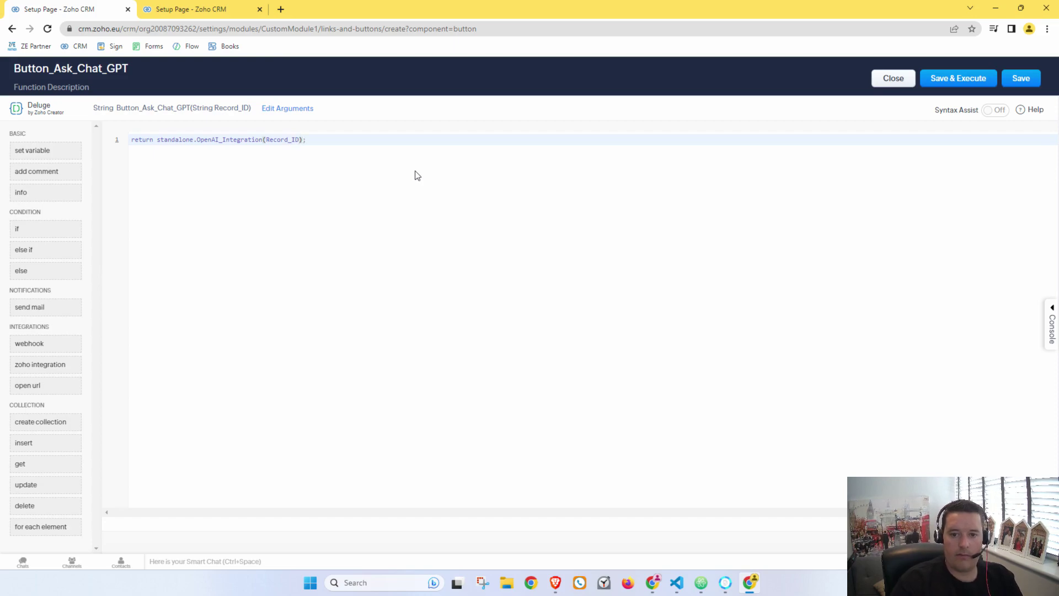
type("d_ID")
Step: Save the function, dismiss the Execute Function prompt, and return to button setup
left_click(387, 215)
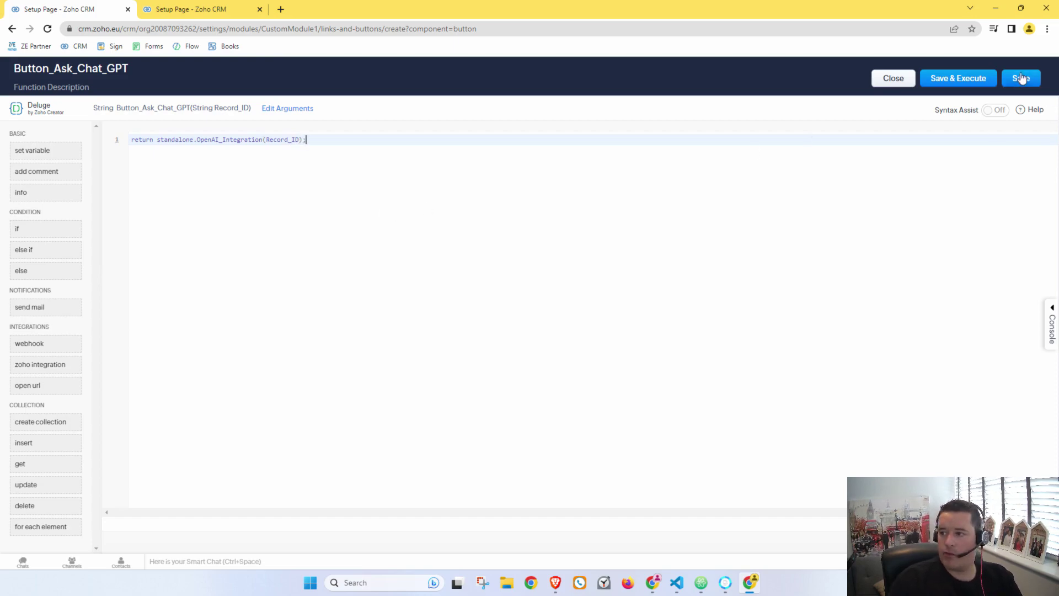
left_click(971, 83)
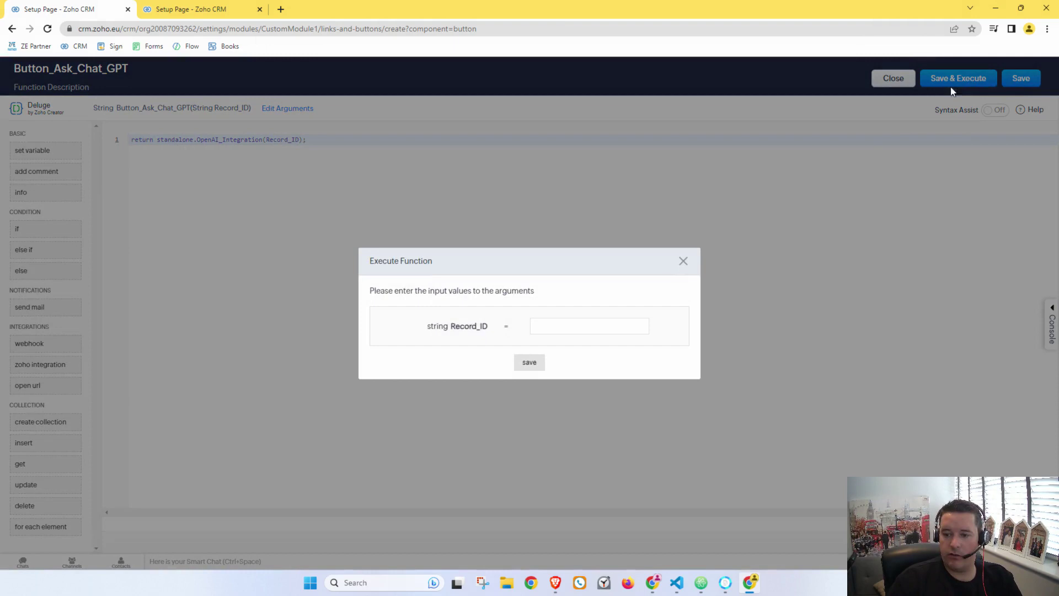
left_click(682, 261)
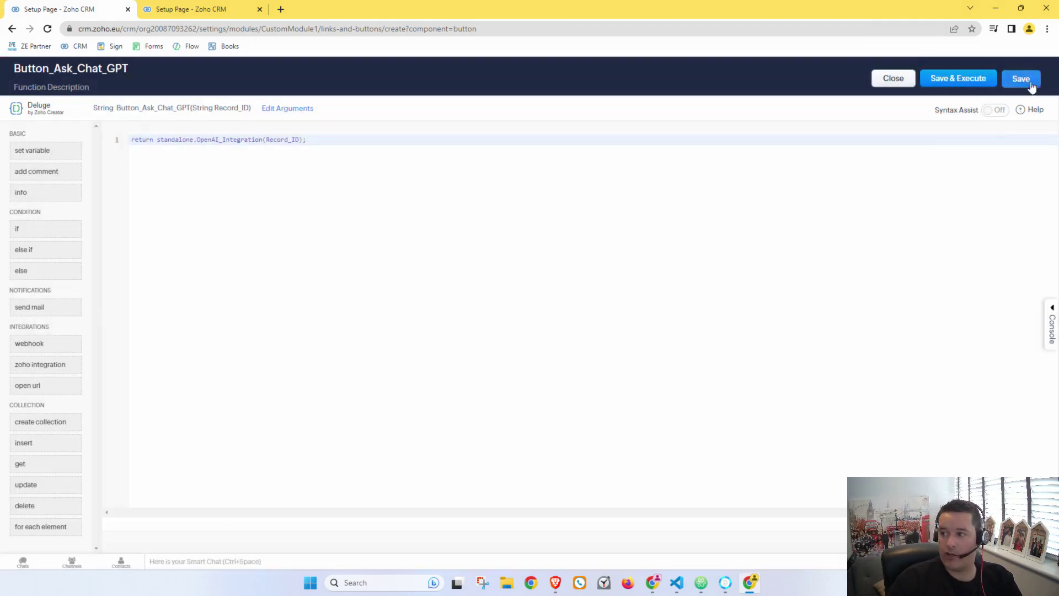
left_click(1029, 82)
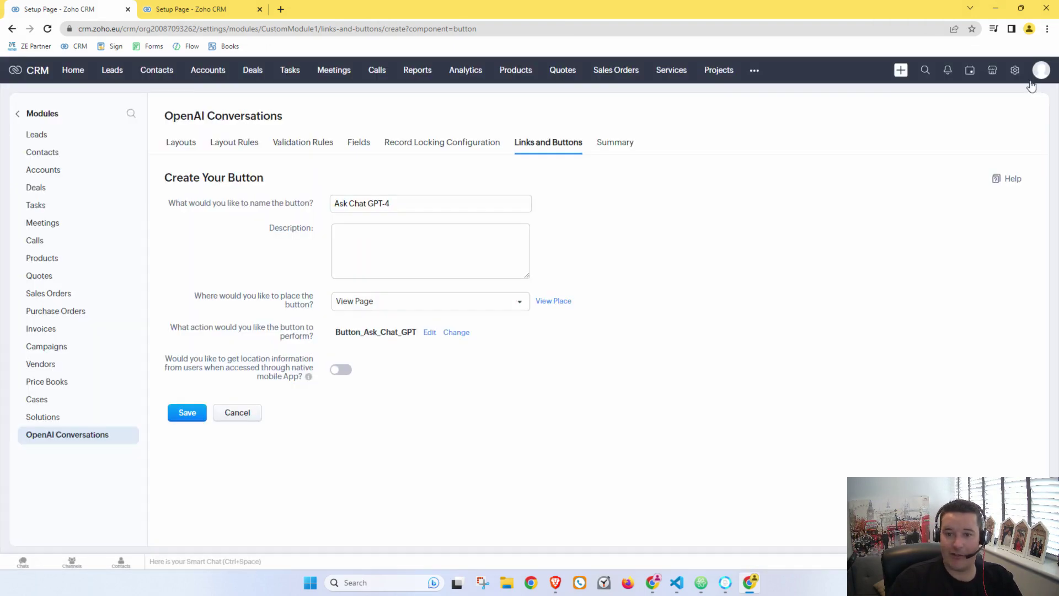
Step: Save the button and start an OpenAI Conversation instructed to extract phone numbers and email addresses
left_click(185, 416)
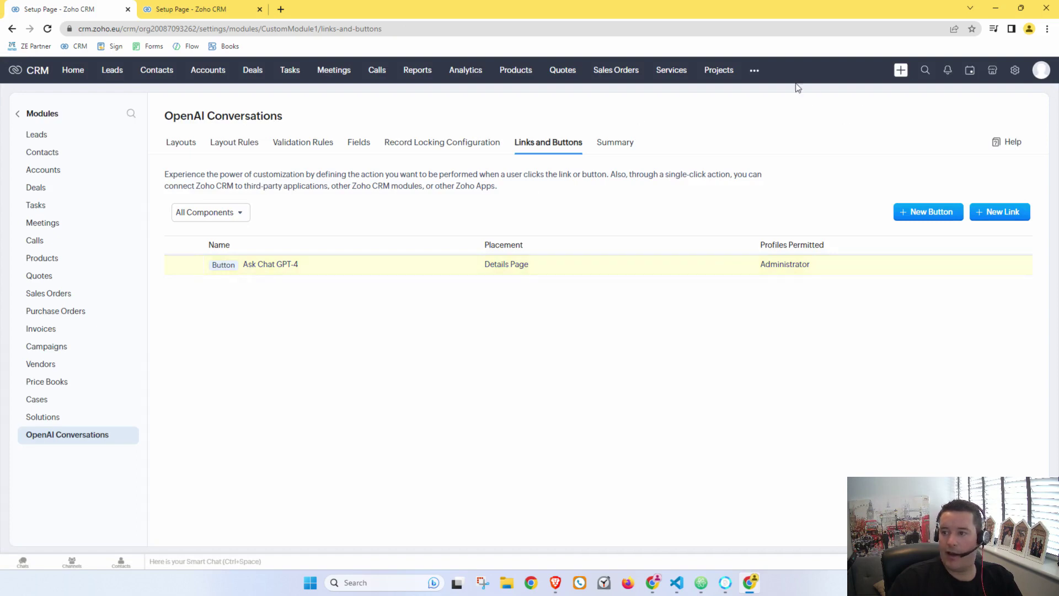
left_click(751, 73)
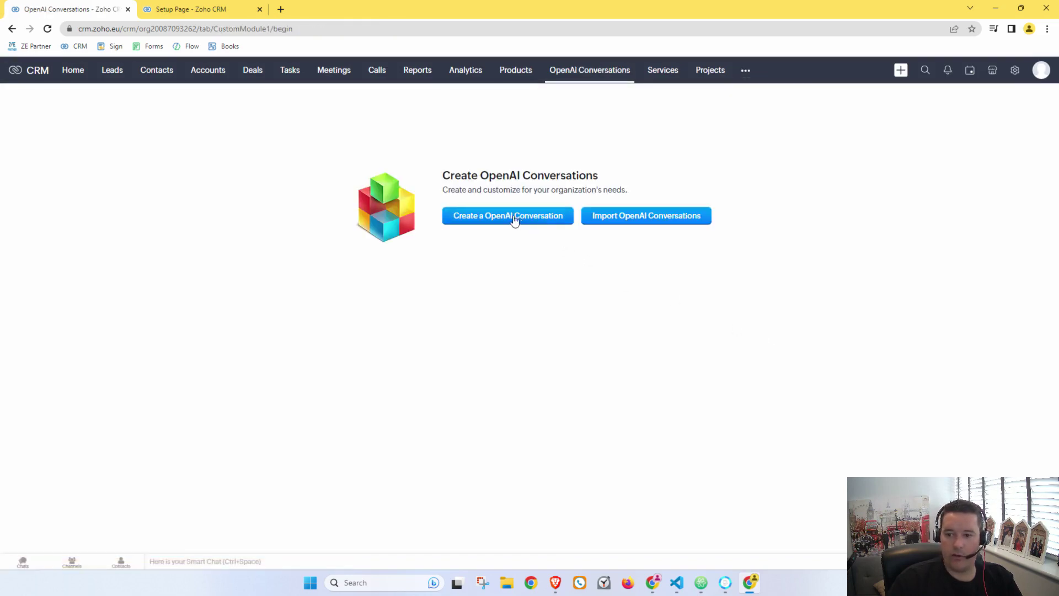
left_click(514, 219)
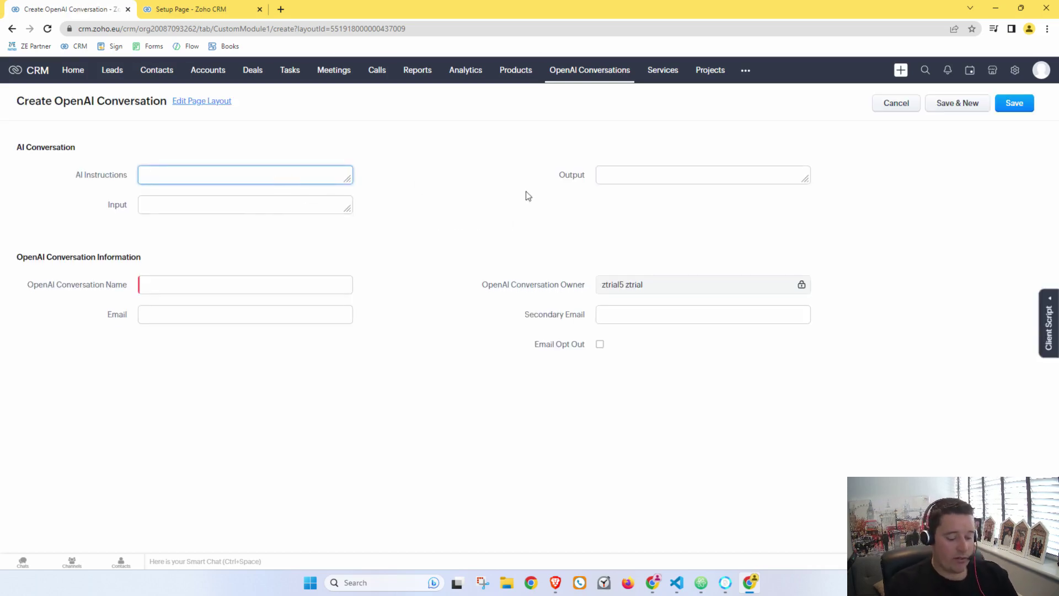
type("You")
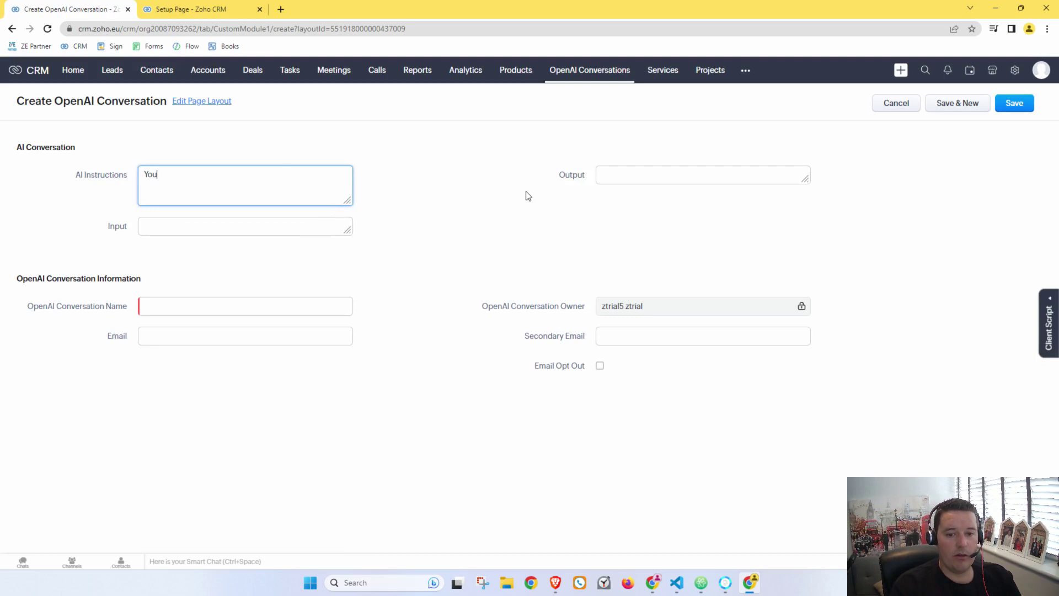
type(" are an ")
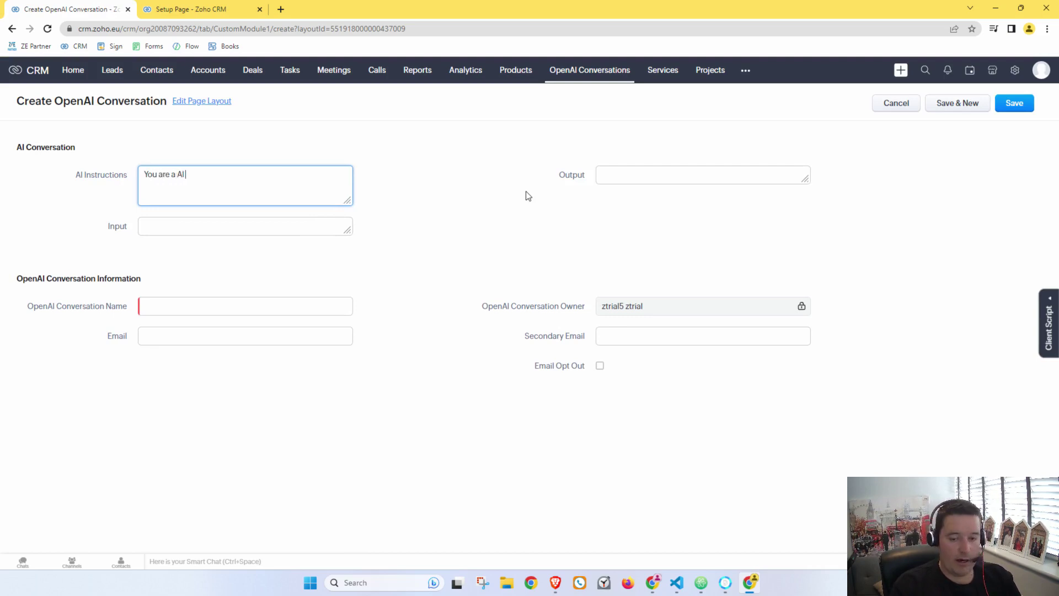
type("AI Assistant, you will ")
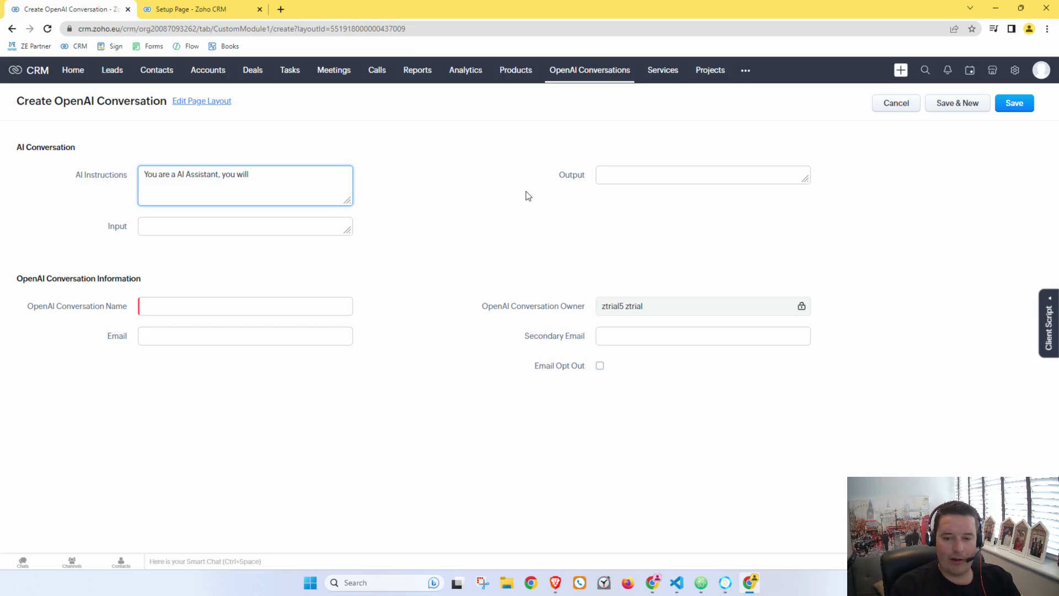
type("parse the user input t")
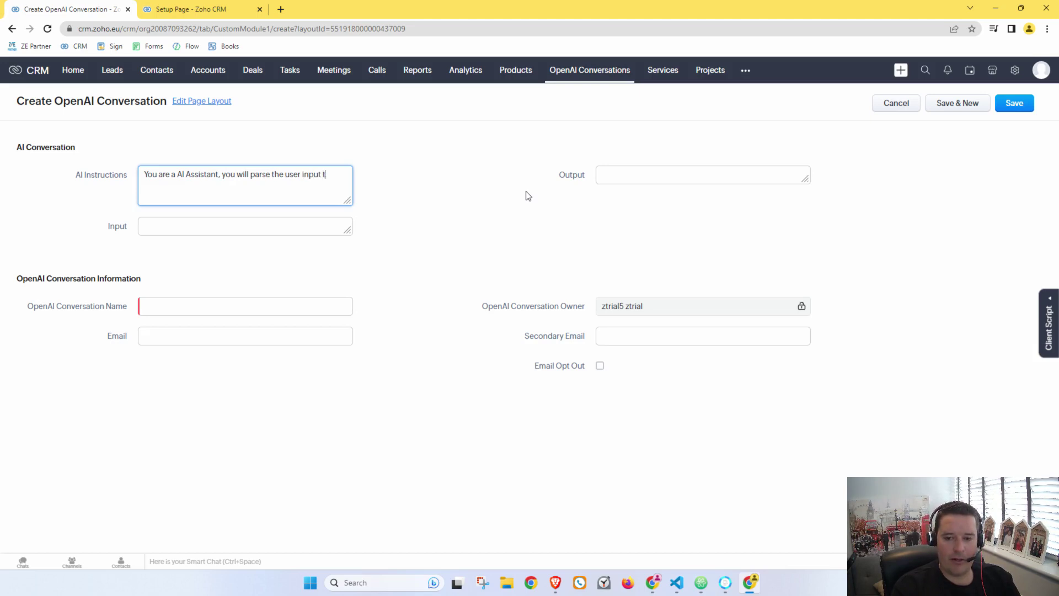
type("o pull out the te")
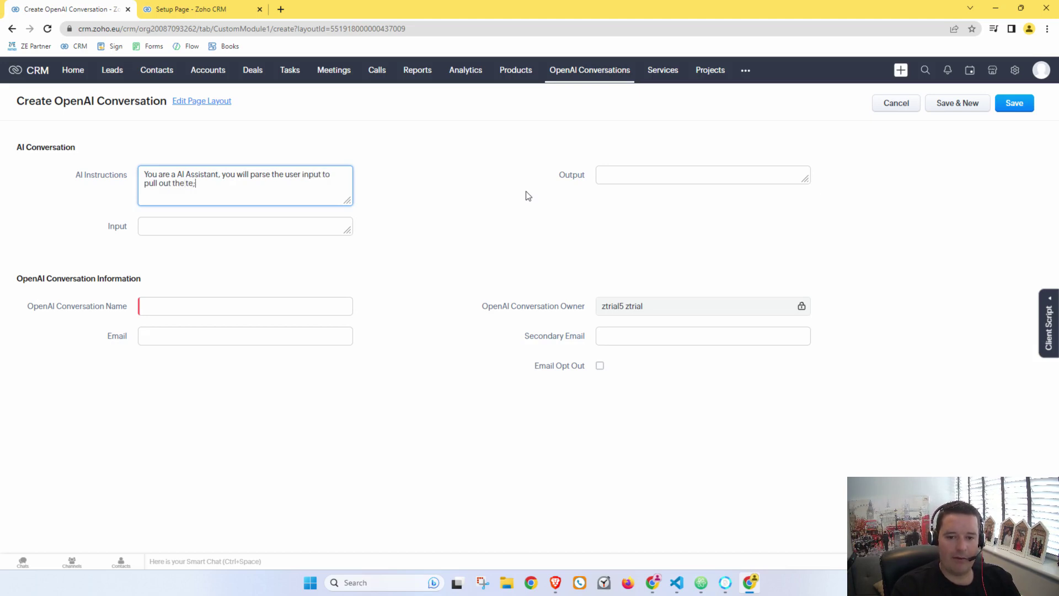
type("lephone numbers an")
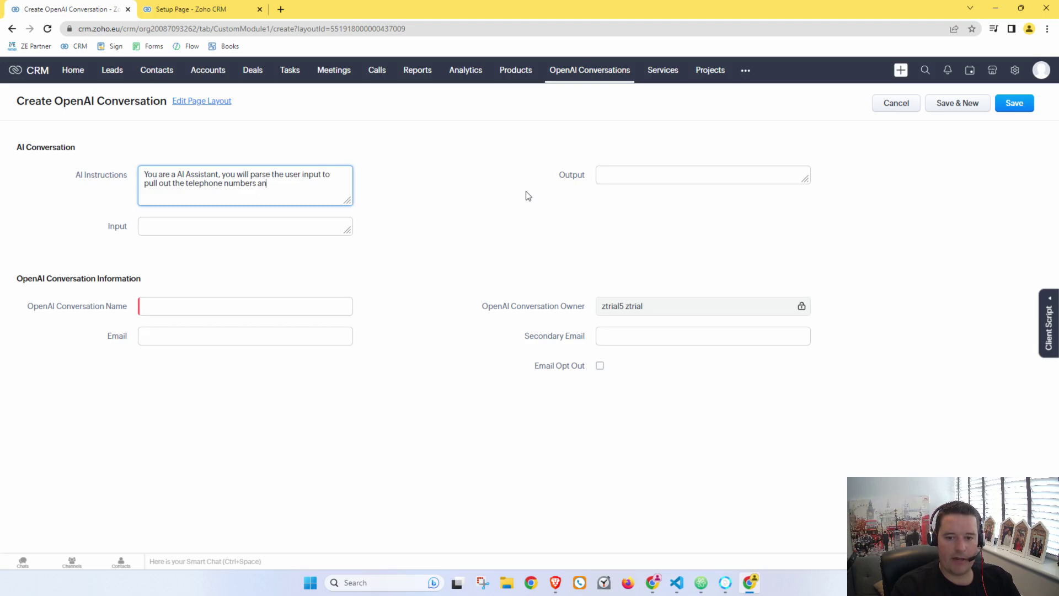
type("d email addresses from th")
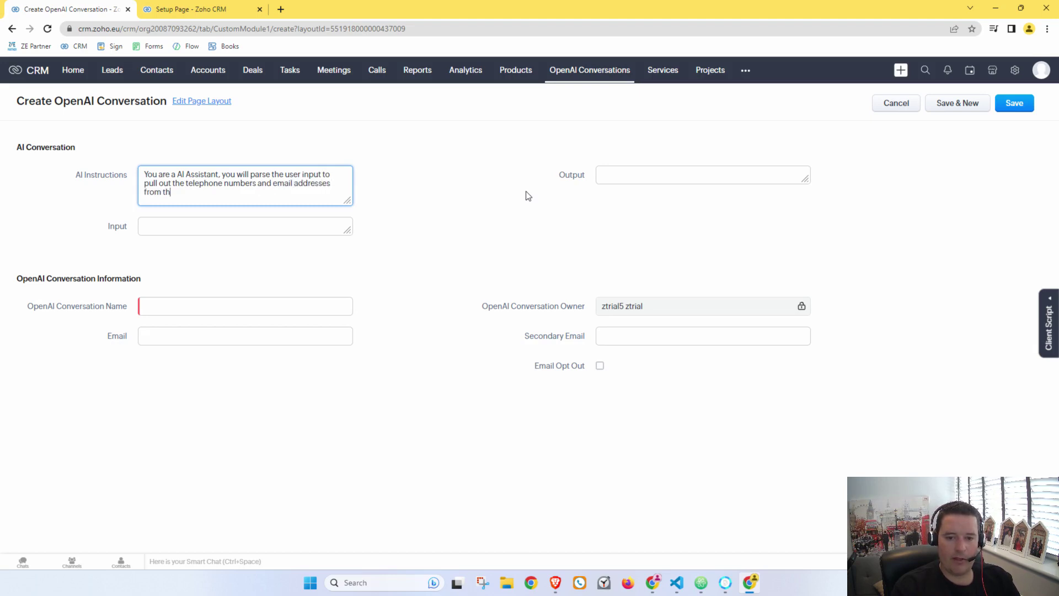
type("e input.")
key("Tab")
key("Tab")
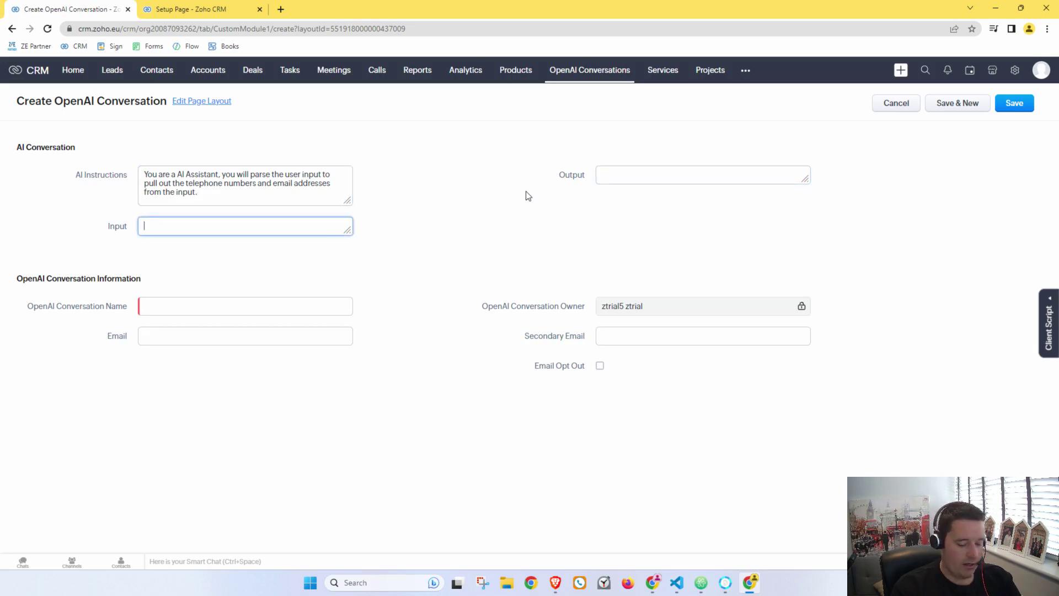
Step: Enter a sample enquiry with contact details and Tuesday/Thursday availability, name it Chat 1, and save
type("Hi my name is")
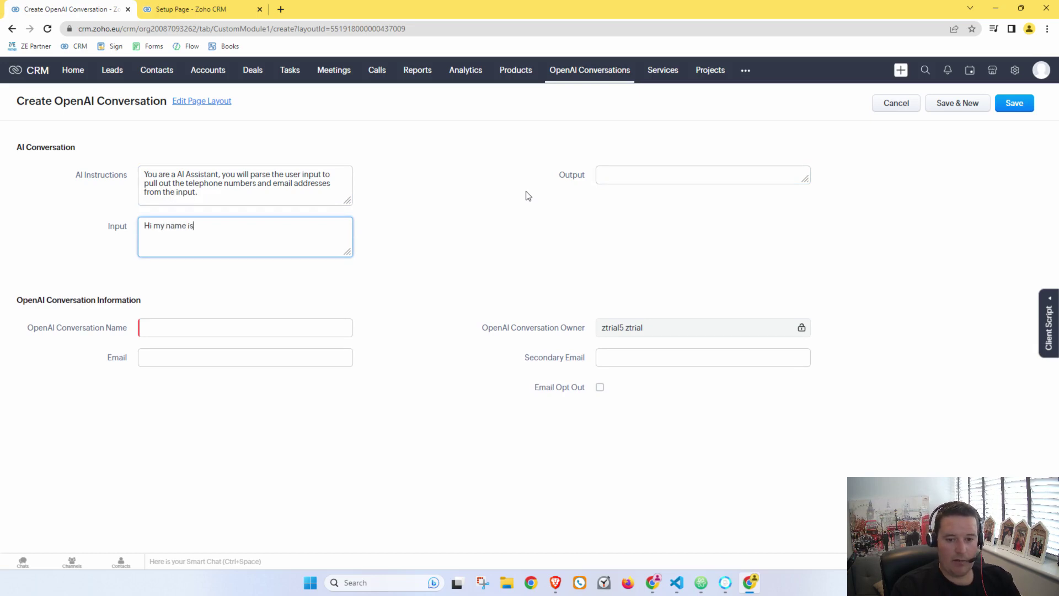
type(" Greg, please call me on 0")
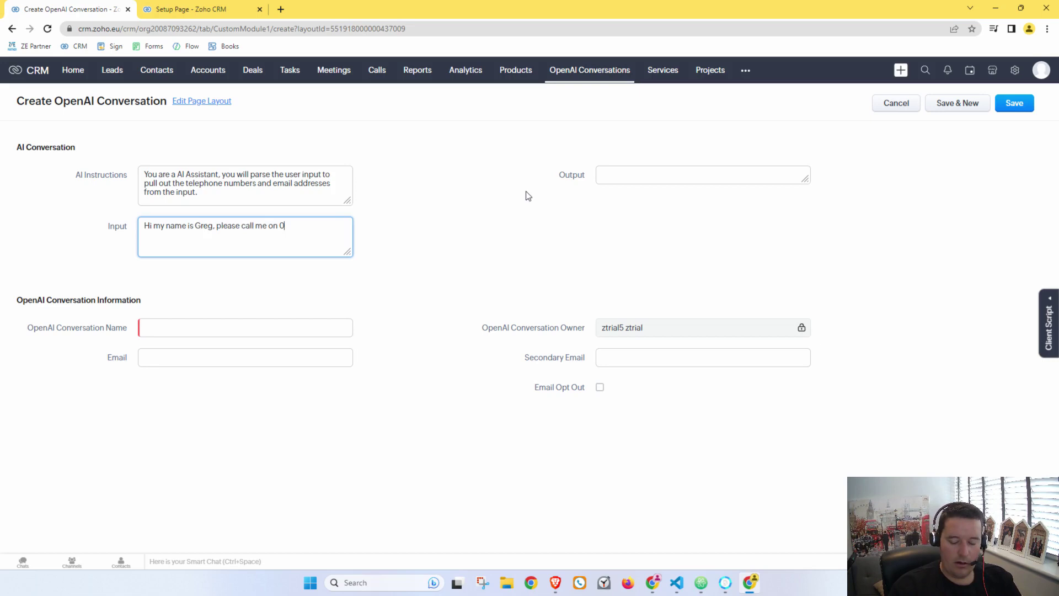
type("7777777")
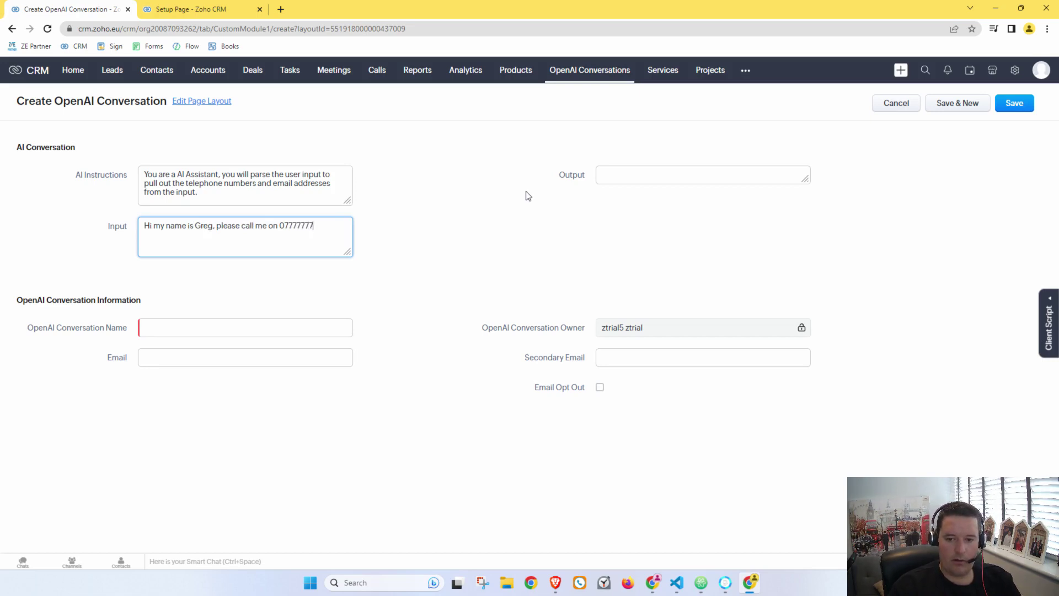
type("777 or s")
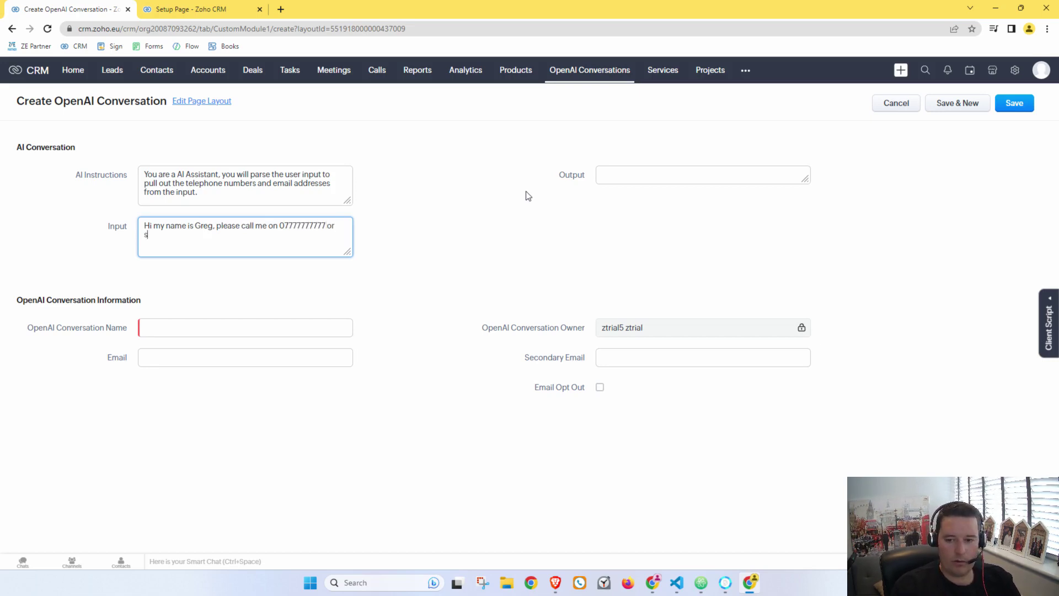
type("end an ema")
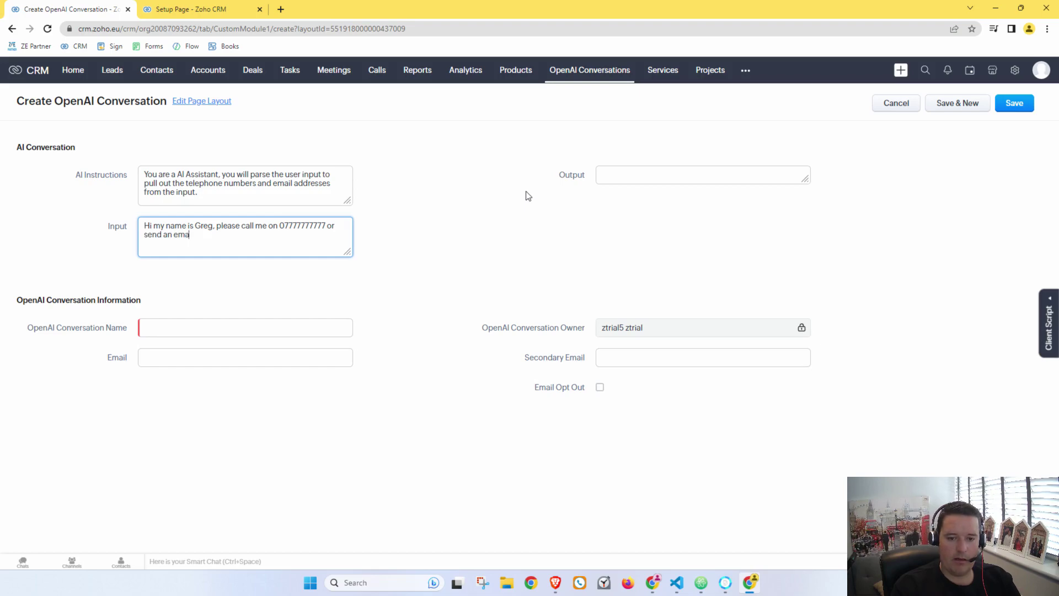
type("il to")
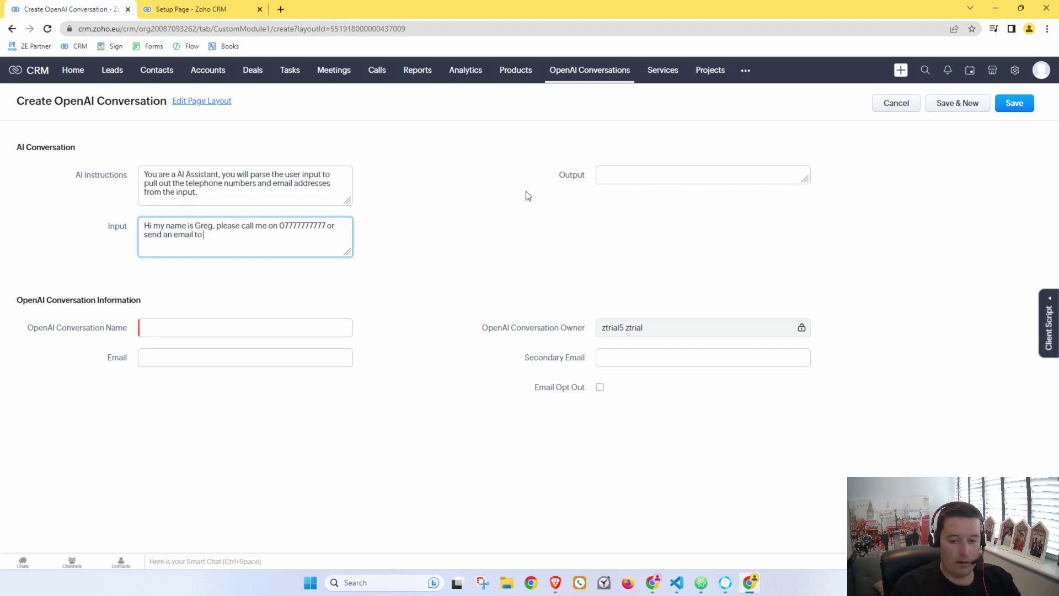
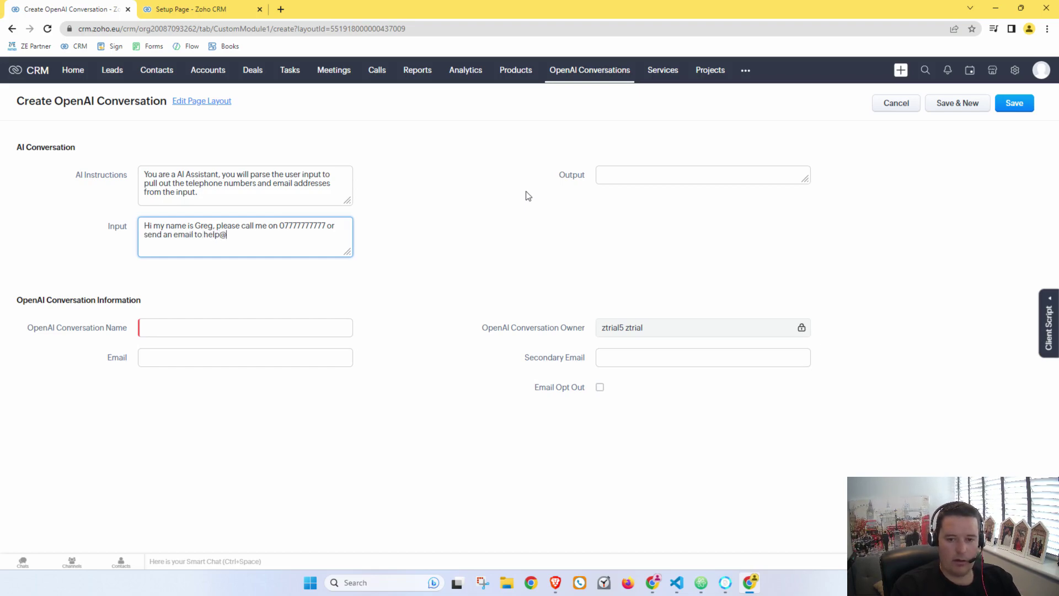
key("Return")
key("Return")
type("I am available")
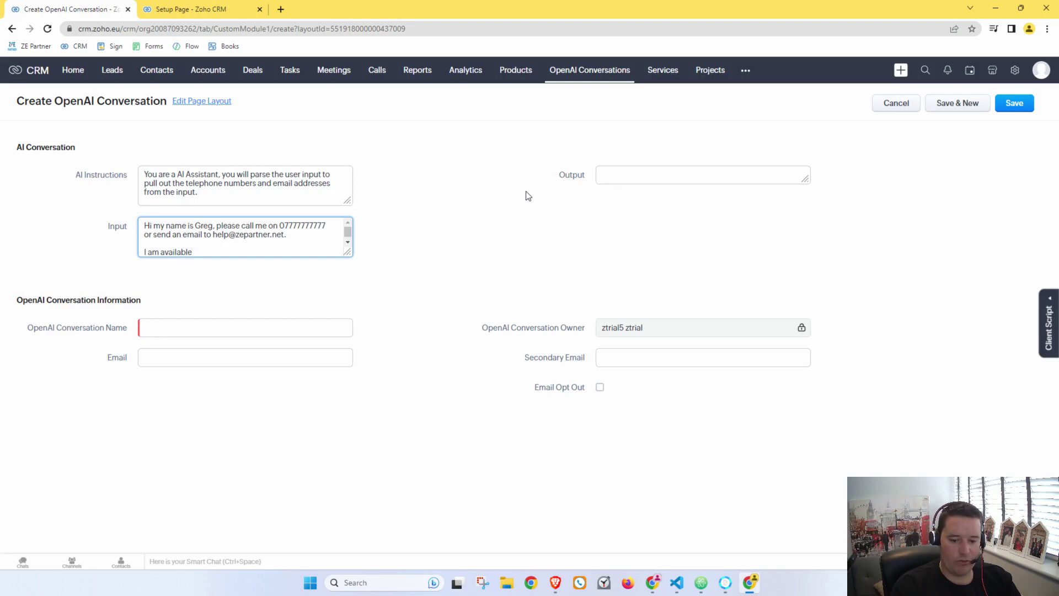
type(" on")
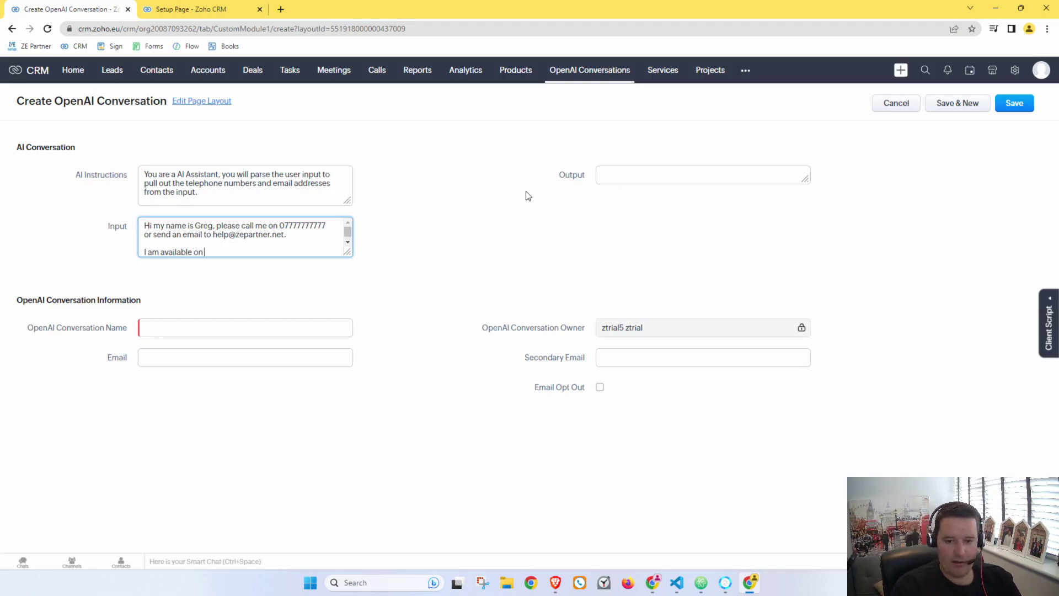
type(" Tuesdays an")
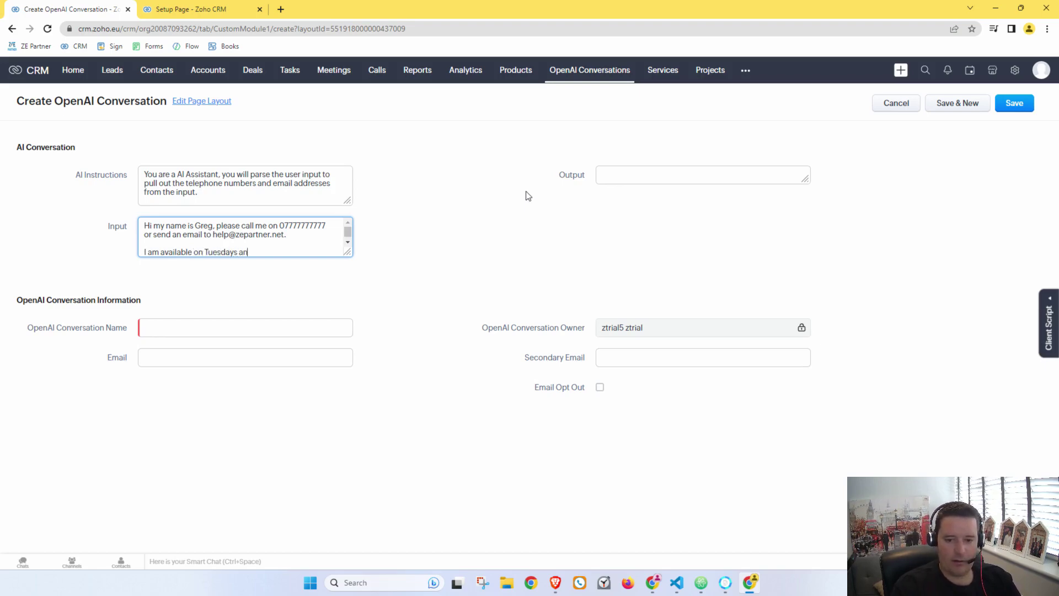
type("d Thursdays.")
key("Return")
key("Return")
type("Looki")
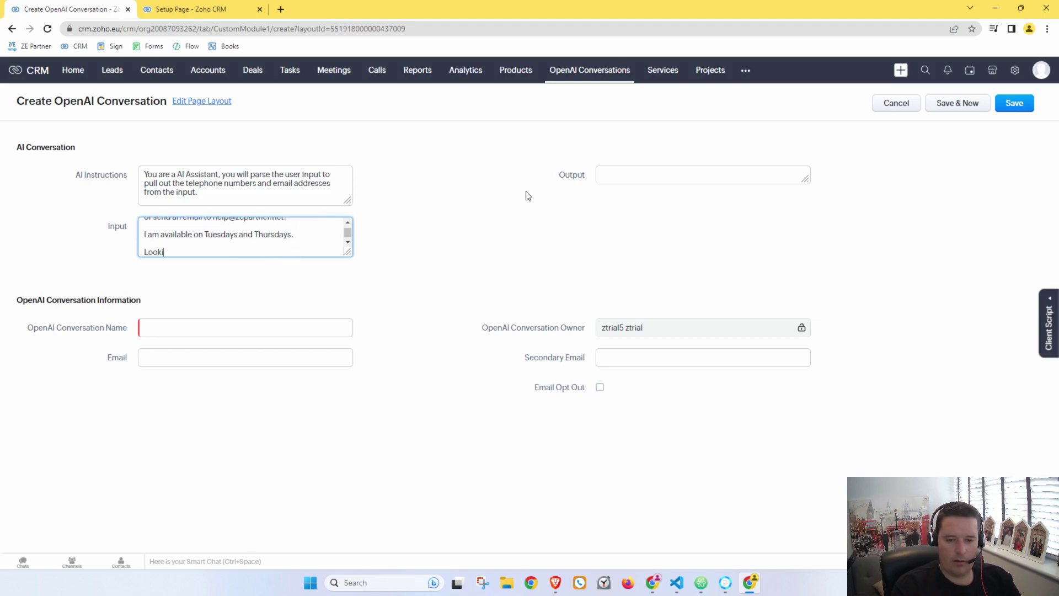
type("ng forward to hearing from you.")
key("Return")
key("Return")
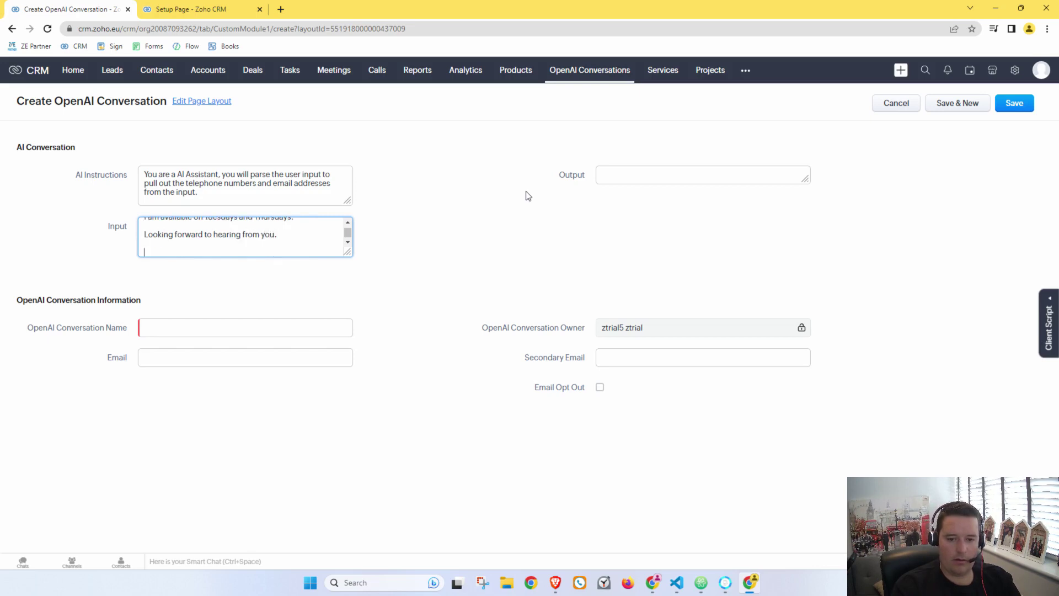
type("Thanks")
key("Return")
key("Return")
type("Greg")
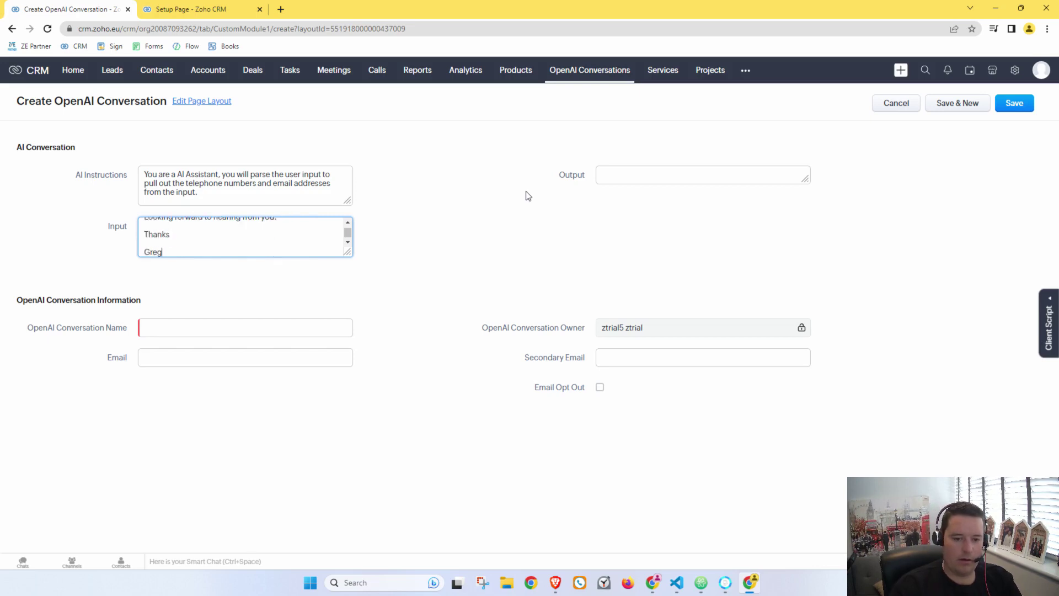
left_click(469, 253)
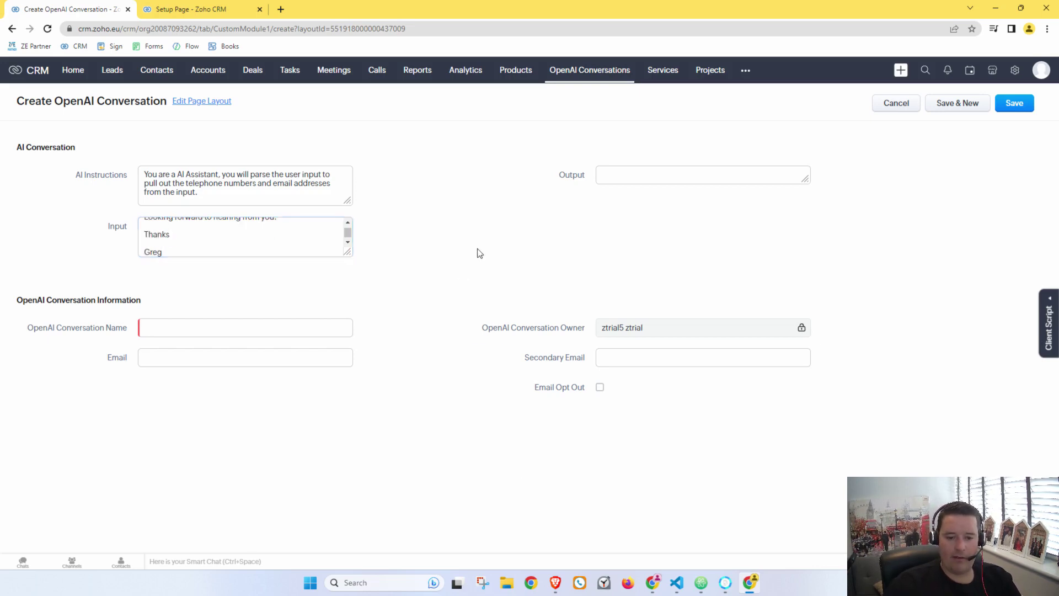
left_click(261, 324)
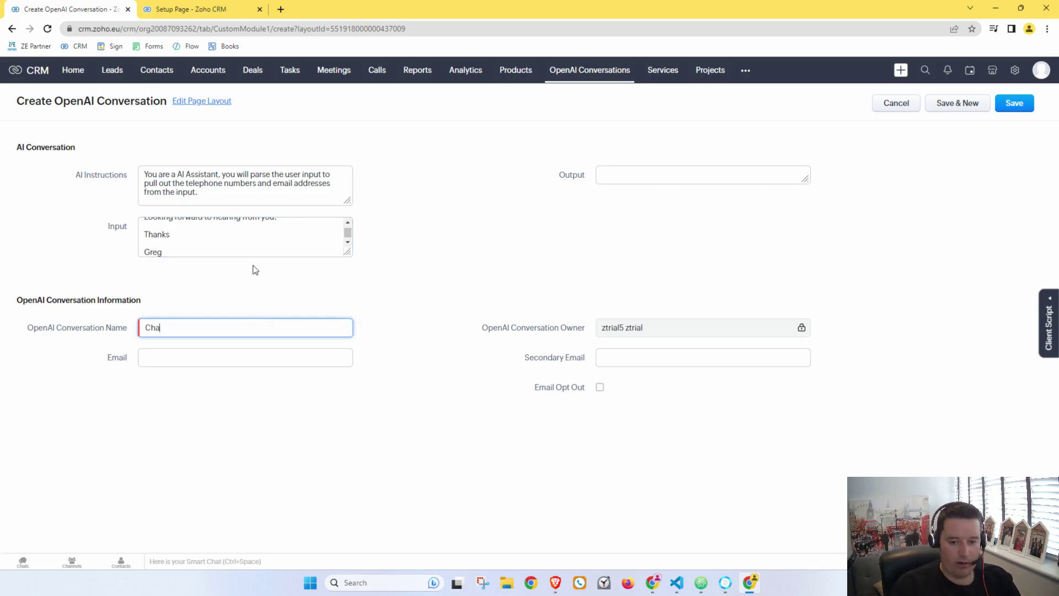
left_click(1017, 107)
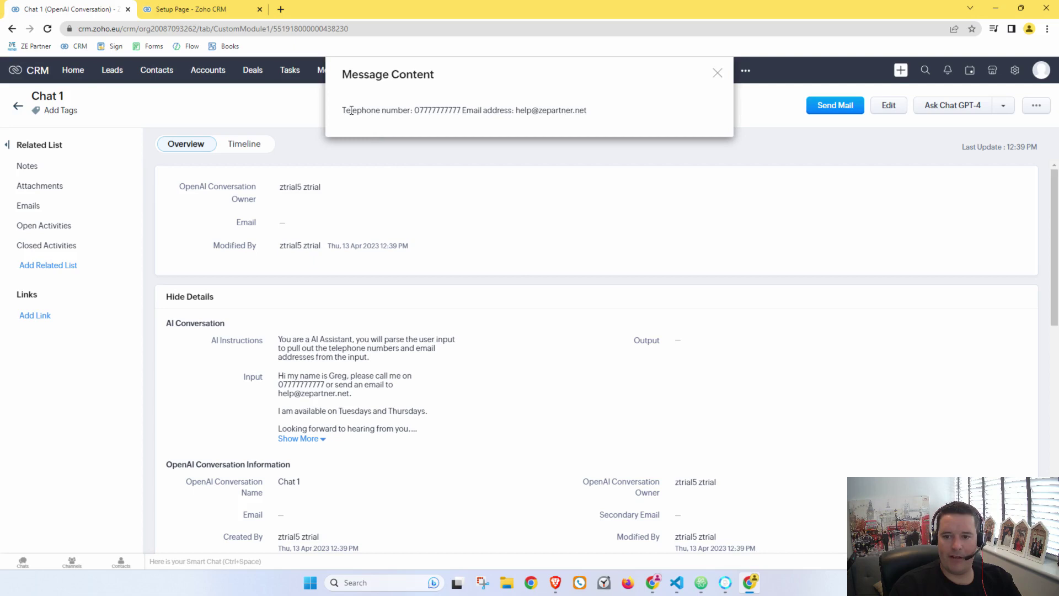
Step: Review the extracted phone number and email, close the response popup, and start editing AI Instructions
left_click_drag(346, 110, 587, 111)
left_click(608, 118)
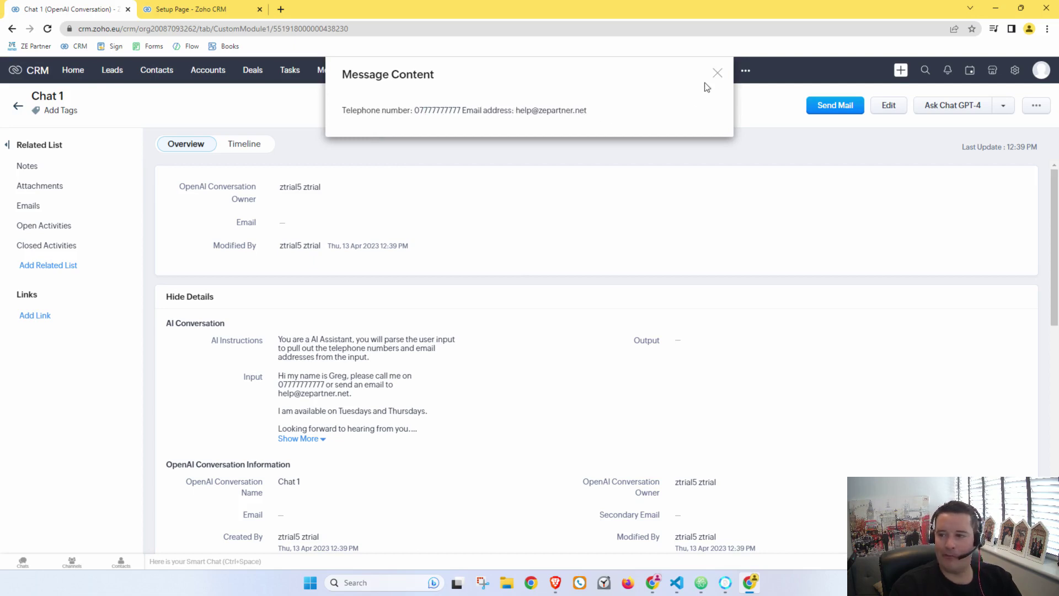
left_click(717, 73)
scroll(466, 215, "down", 2)
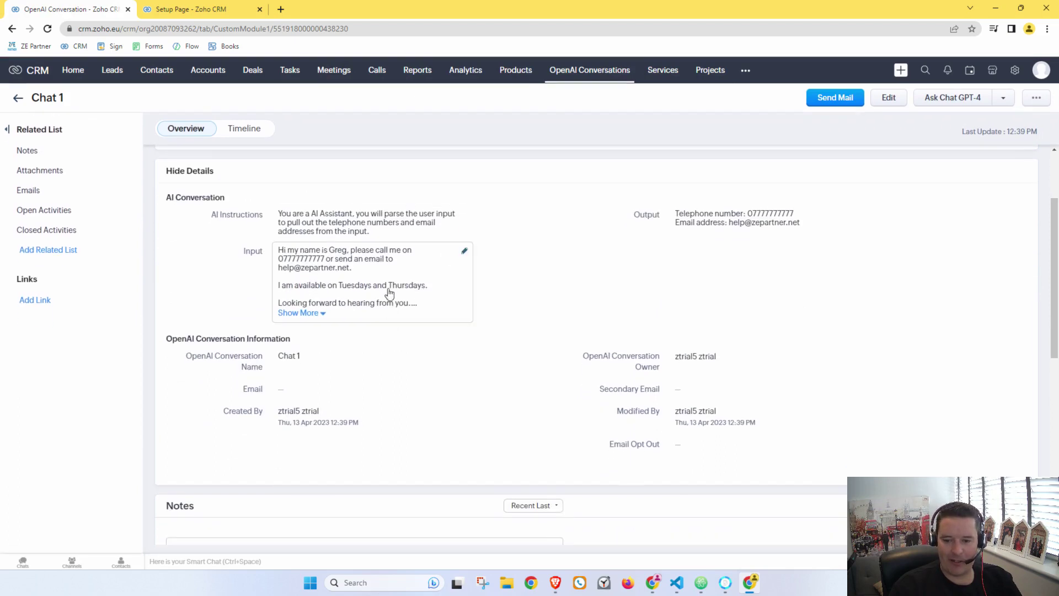
left_click(386, 225)
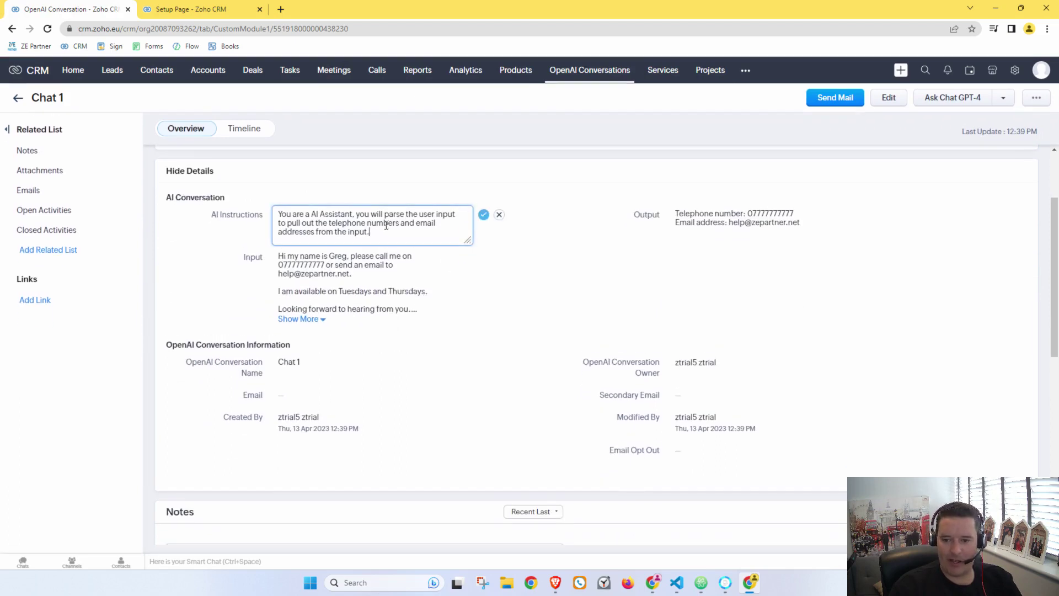
Step: Reword AI Instructions to end 'to pull out availability', save, and dismiss the Tuesdays/Thursdays result
left_click(358, 214)
key("BackSpace")
type("y")
left_click(412, 239)
left_click_drag(318, 223, 392, 239)
type("availabi")
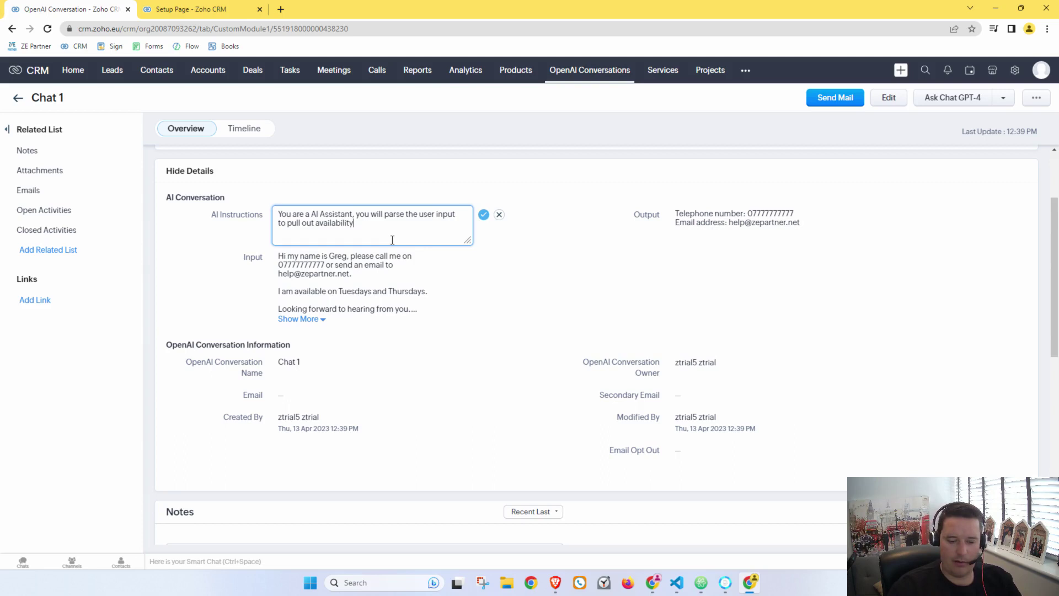
type("lity")
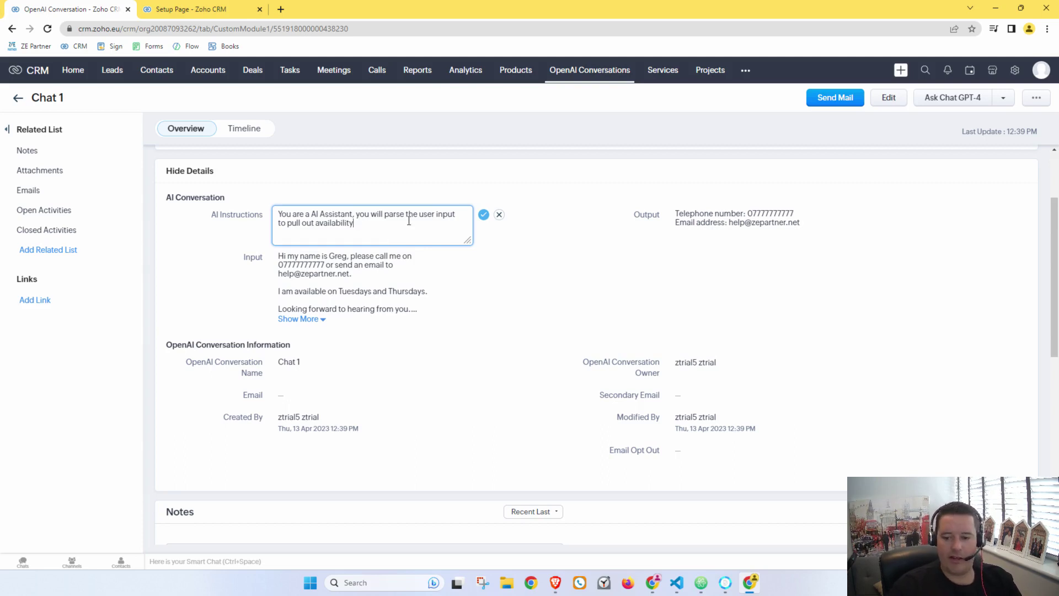
left_click(484, 215)
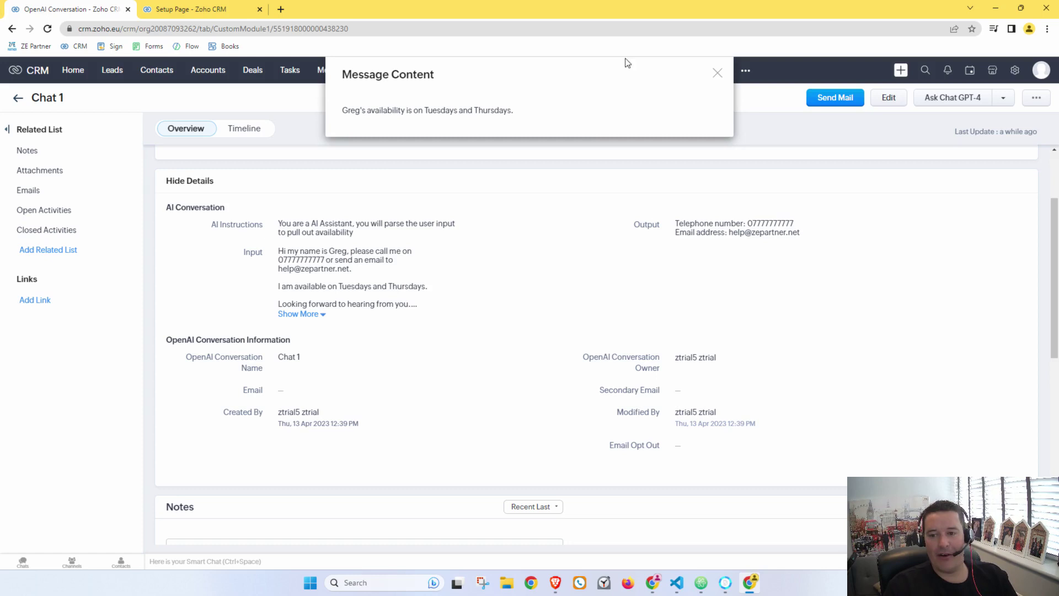
left_click(717, 76)
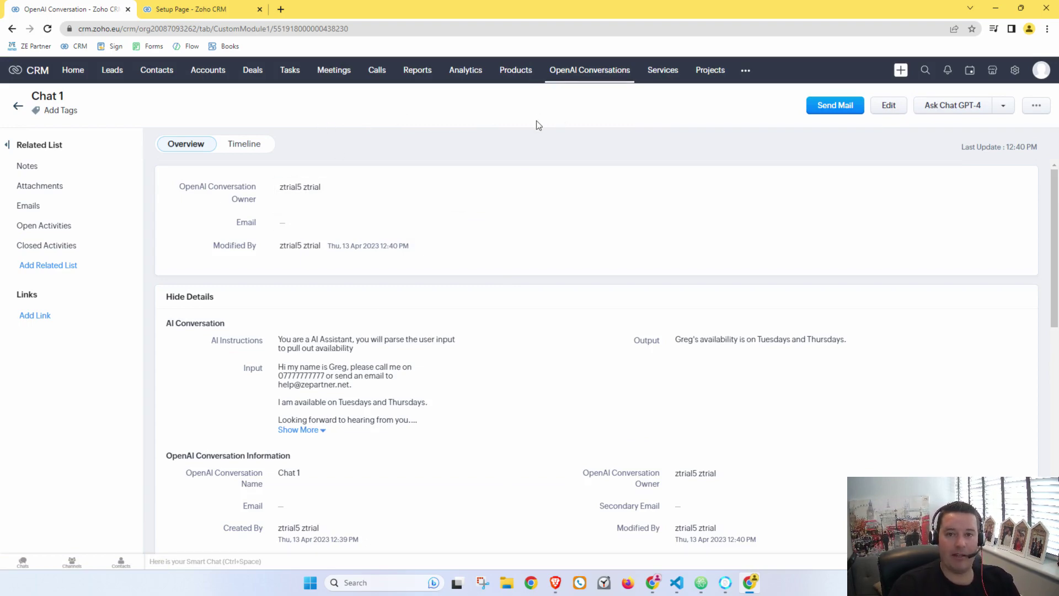
Step: Close the Chat 1 window, save the integration function, and close the My Functions page
left_click(1045, 15)
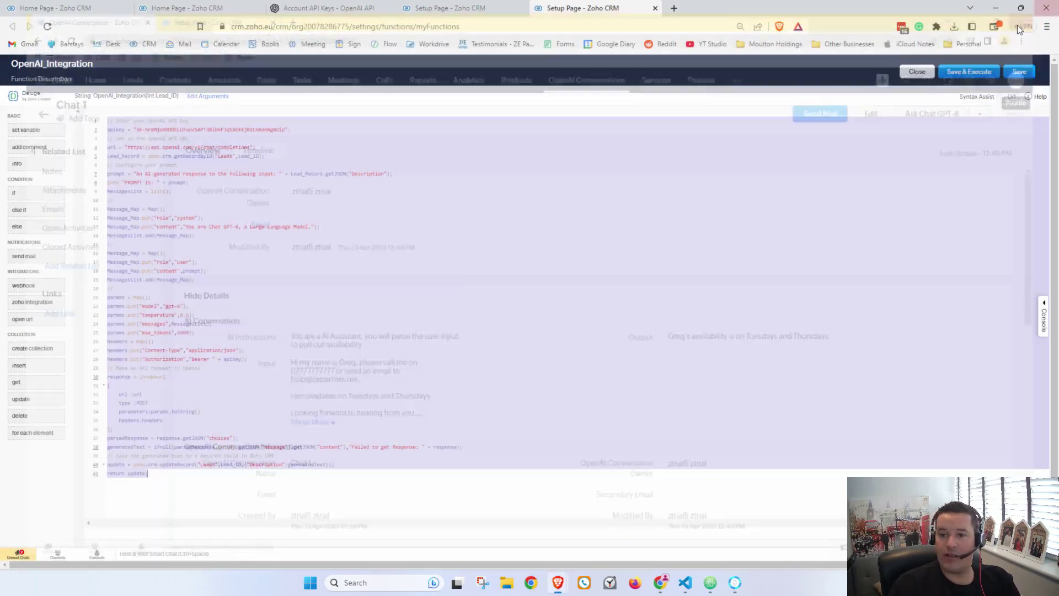
left_click(1028, 76)
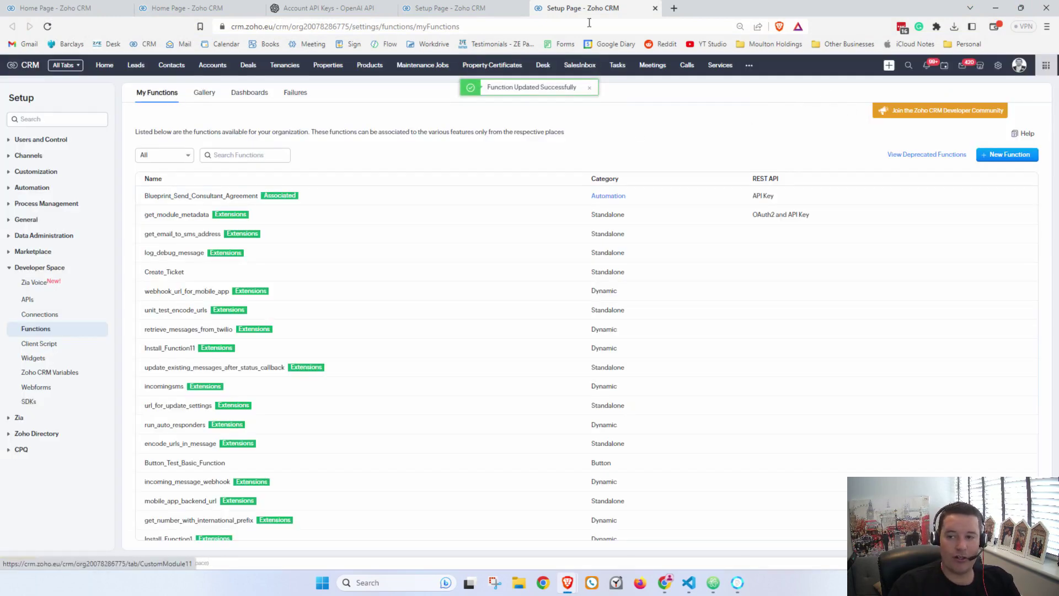
left_click(655, 8)
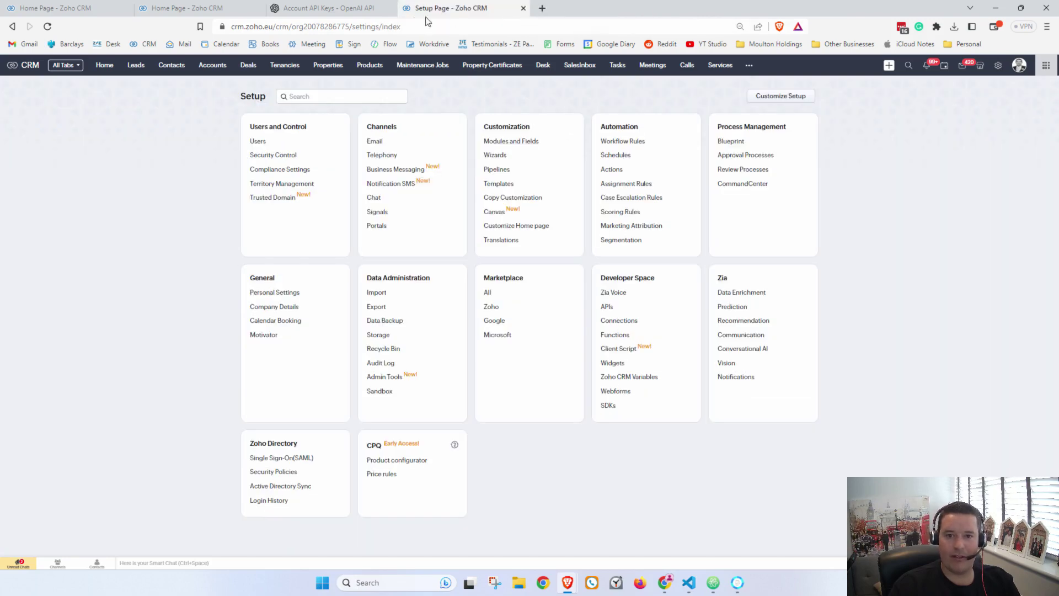
Step: Ask the Home page assistant 'How far away is the moon from earth' and read its answer
left_click(84, 11)
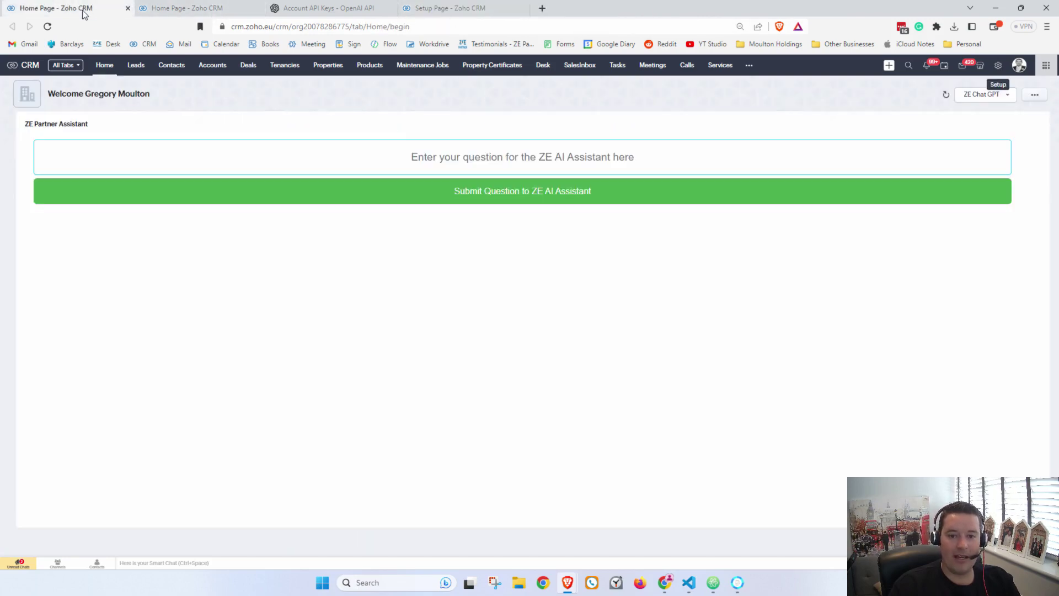
left_click(353, 158)
left_click(287, 104)
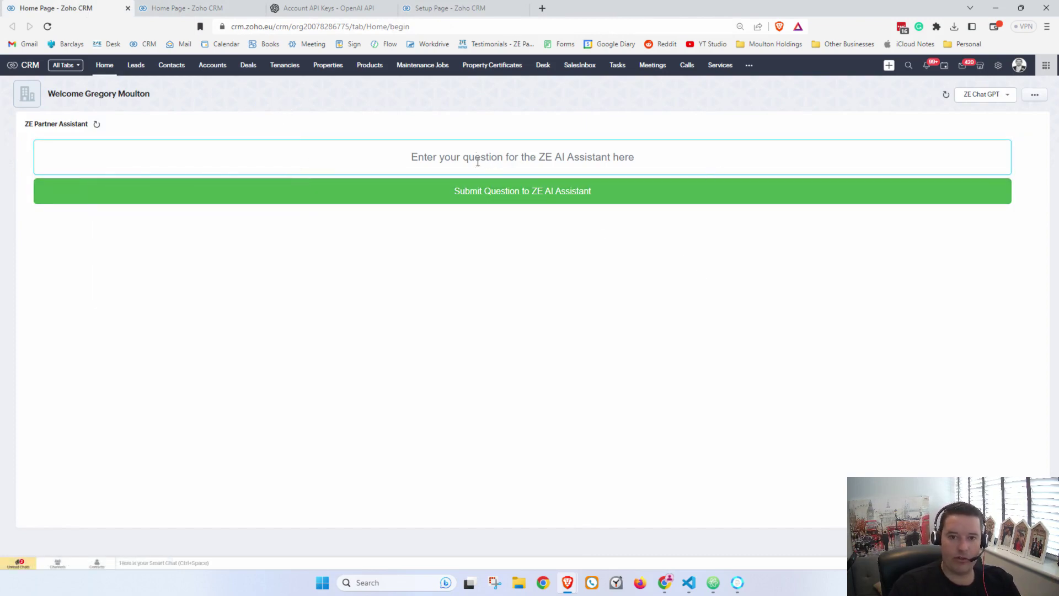
left_click(426, 155)
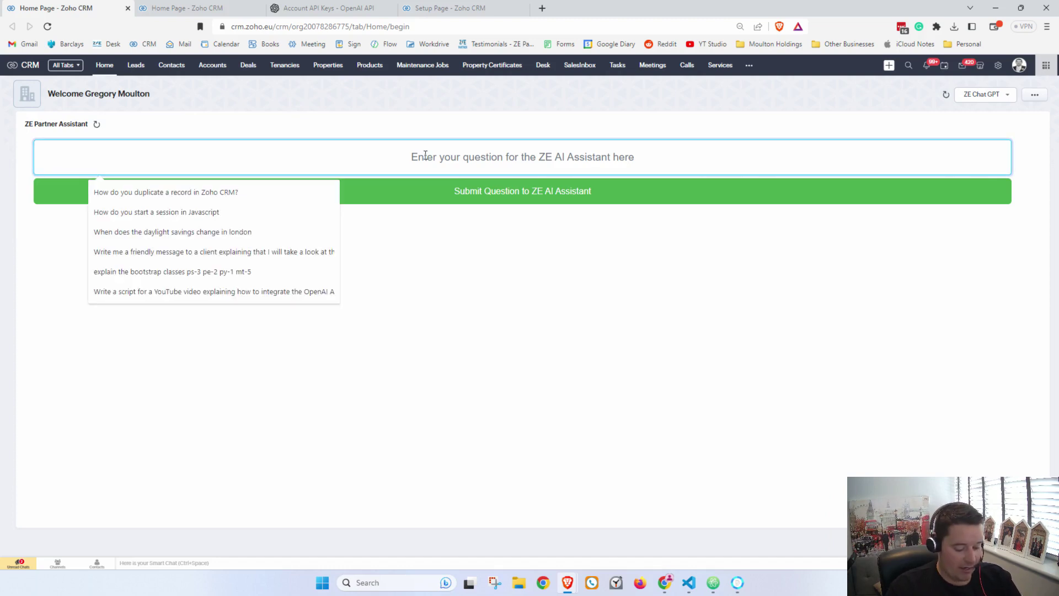
key("Escape")
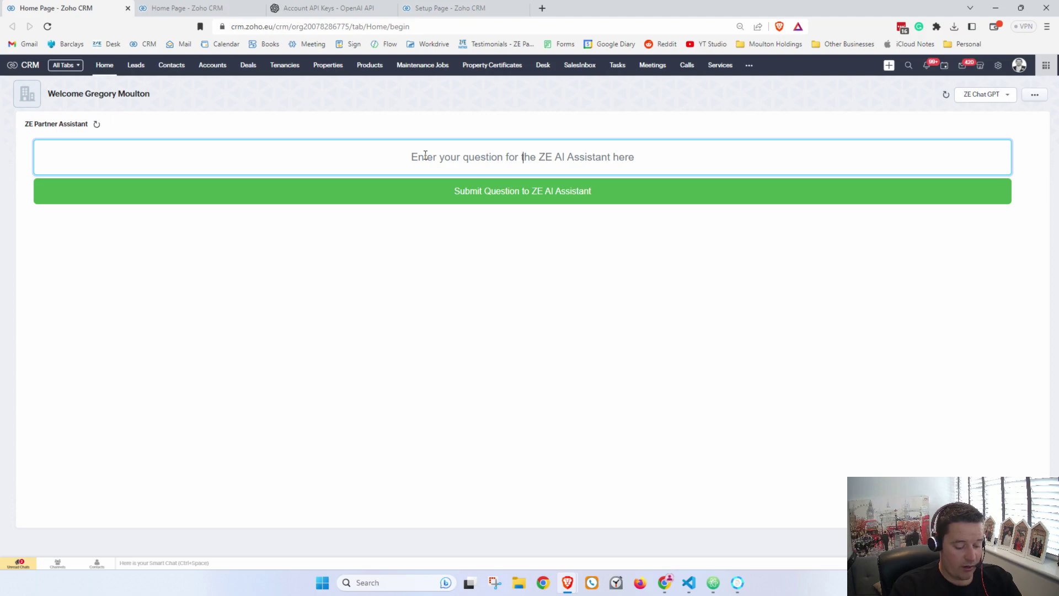
type("How fa")
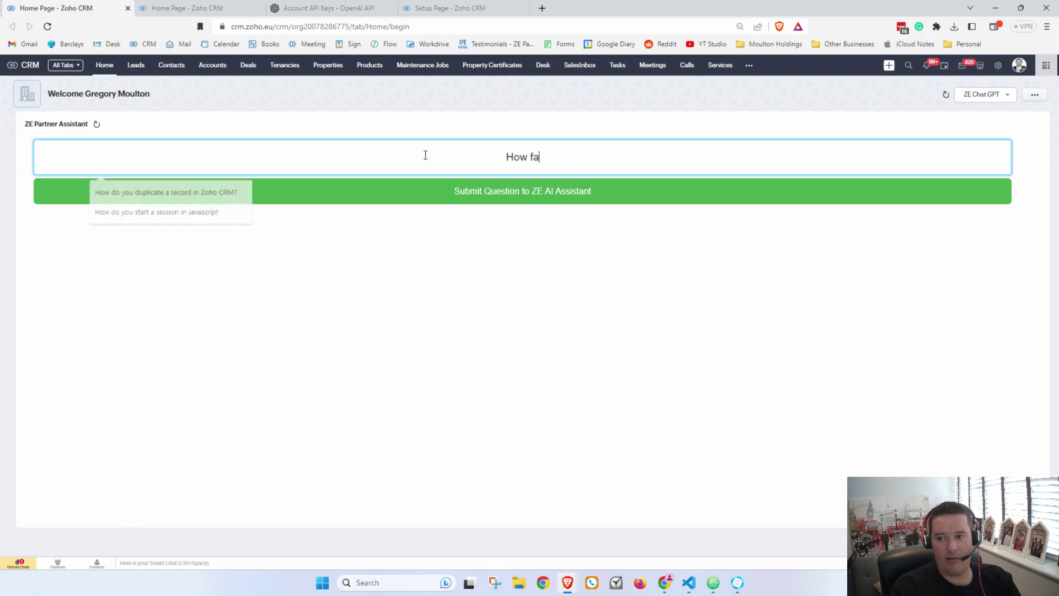
type("r away is the ")
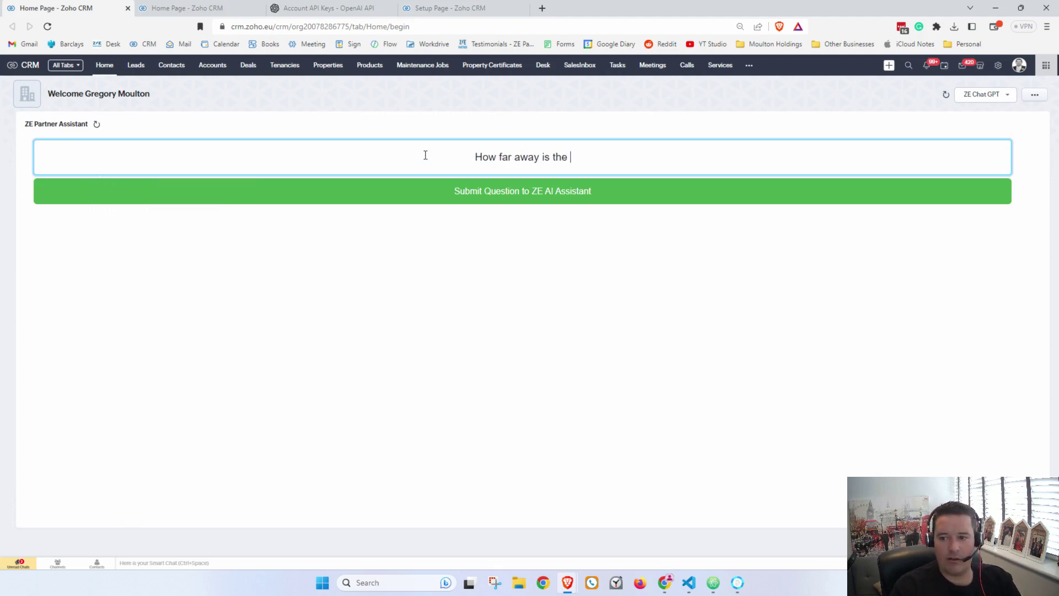
type("moon from earth")
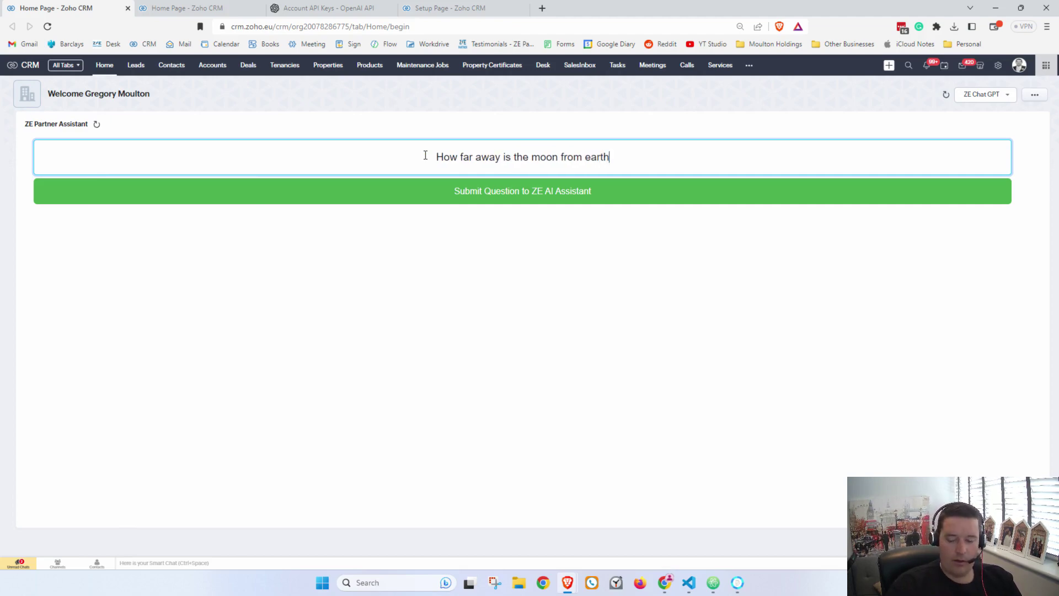
left_click(458, 193)
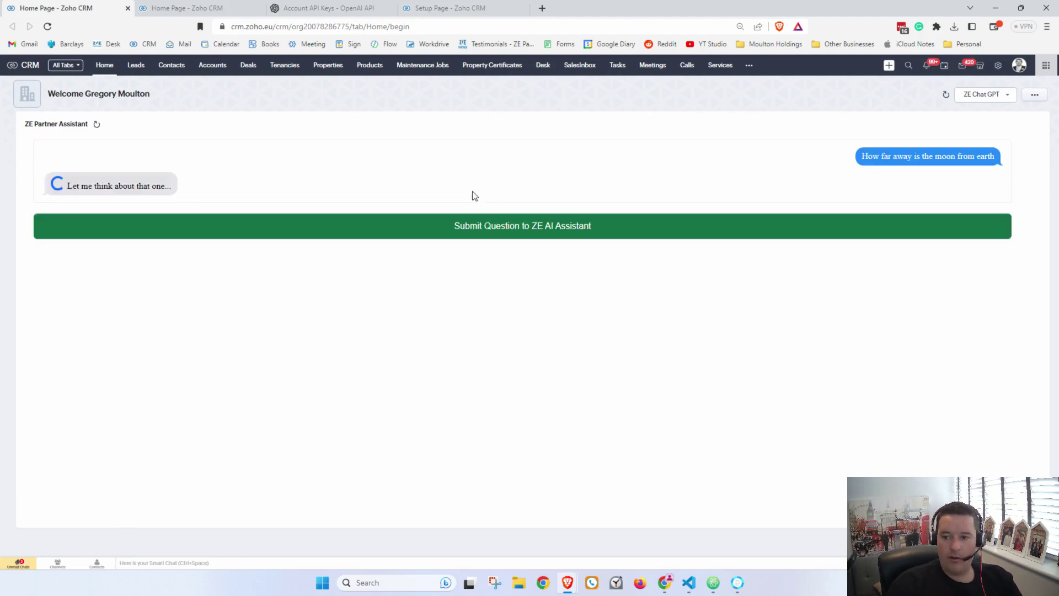
right_click(574, 335)
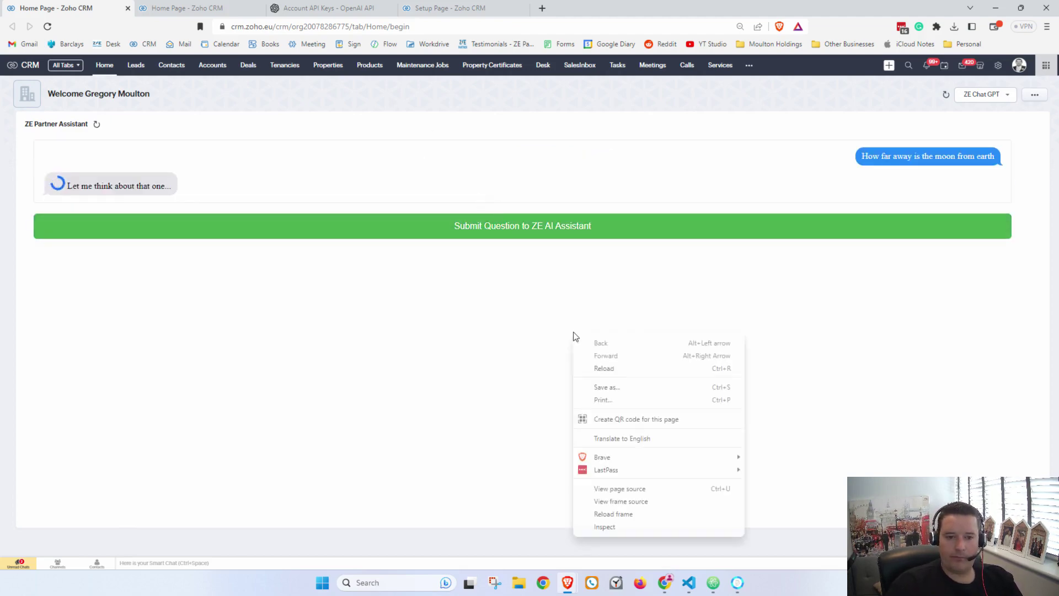
left_click(461, 320)
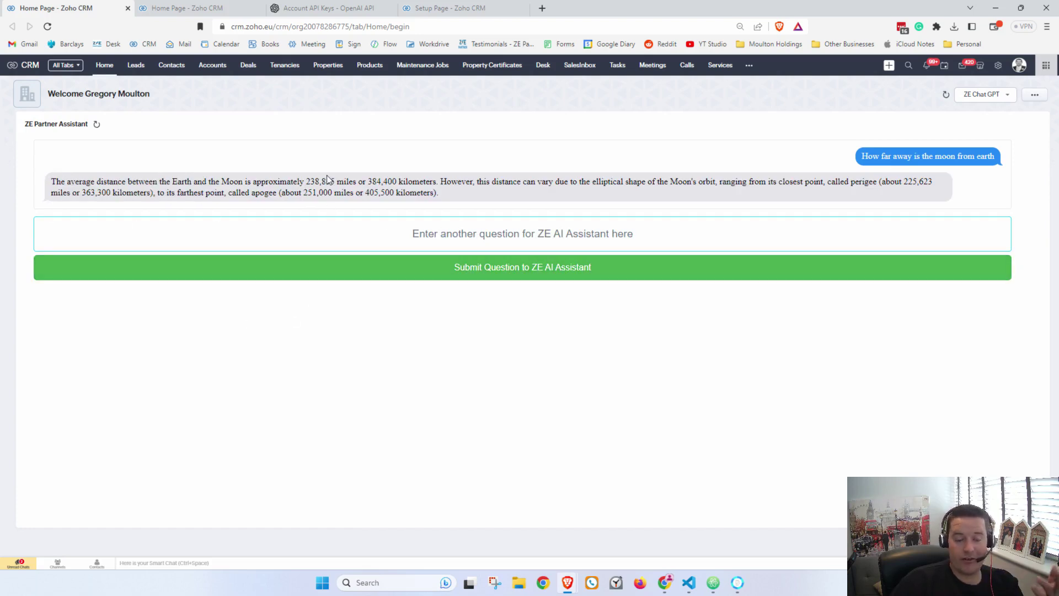
left_click_drag(54, 181, 455, 193)
left_click(455, 193)
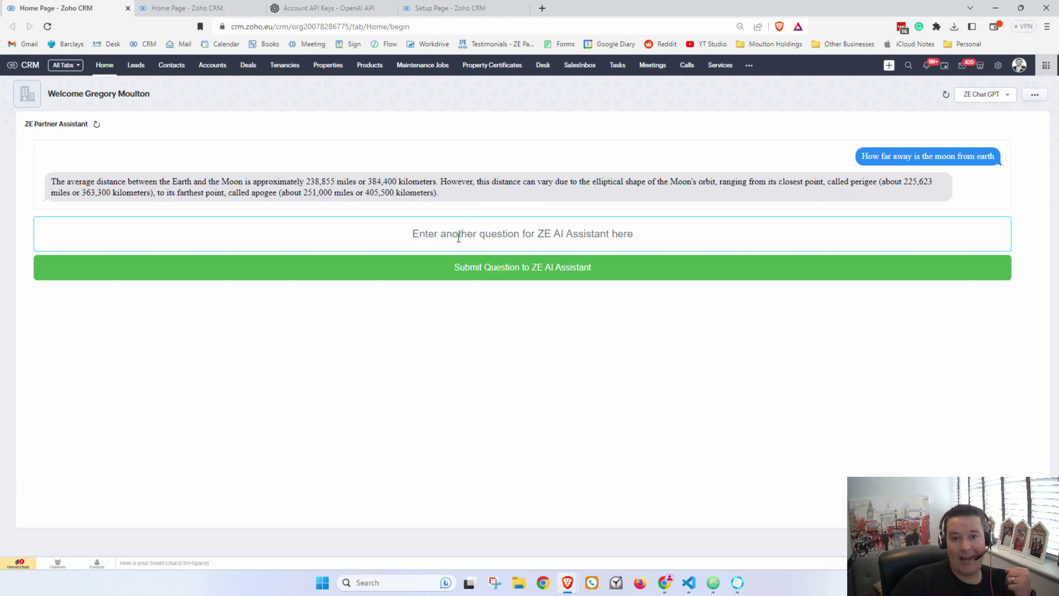
Step: Switch to the other Home page tab and scroll through the YouTube script answer
left_click(217, 12)
scroll(455, 228, "up", 5)
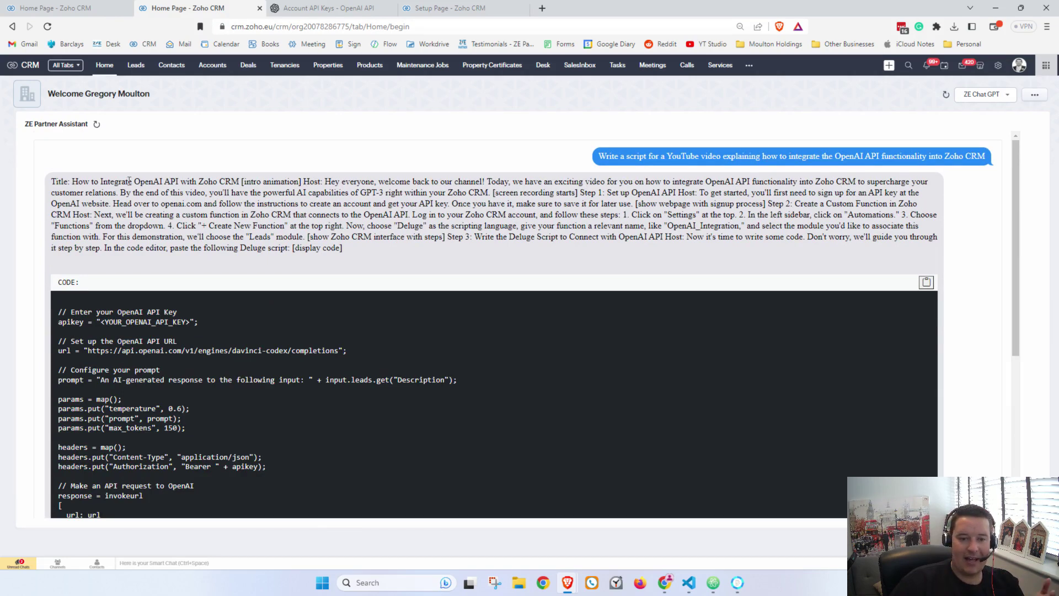
scroll(129, 181, "down", 2)
left_click_drag(58, 199, 483, 404)
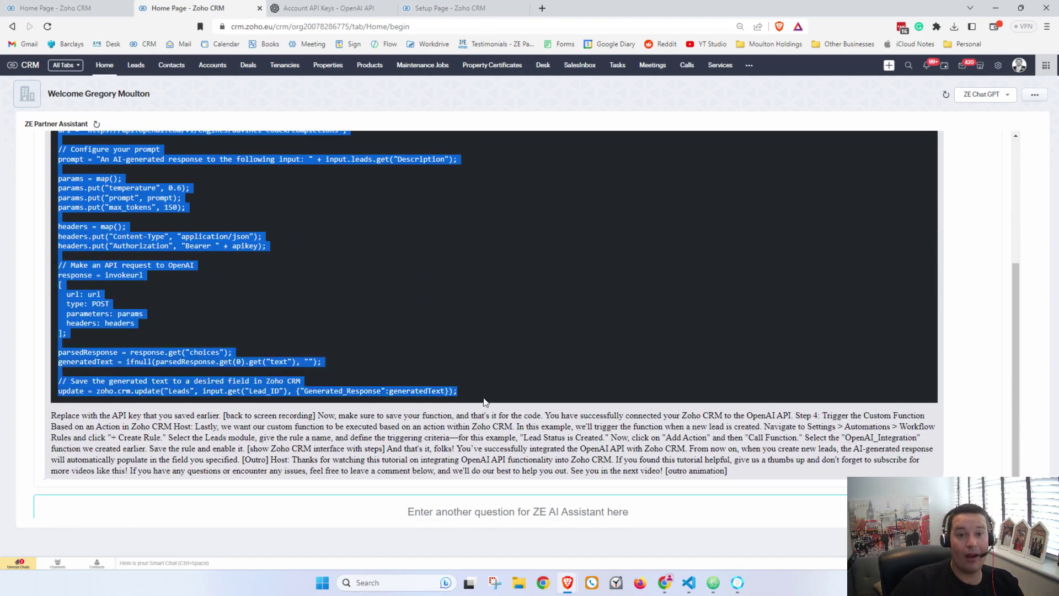
left_click(410, 315)
scroll(410, 315, "up", 1)
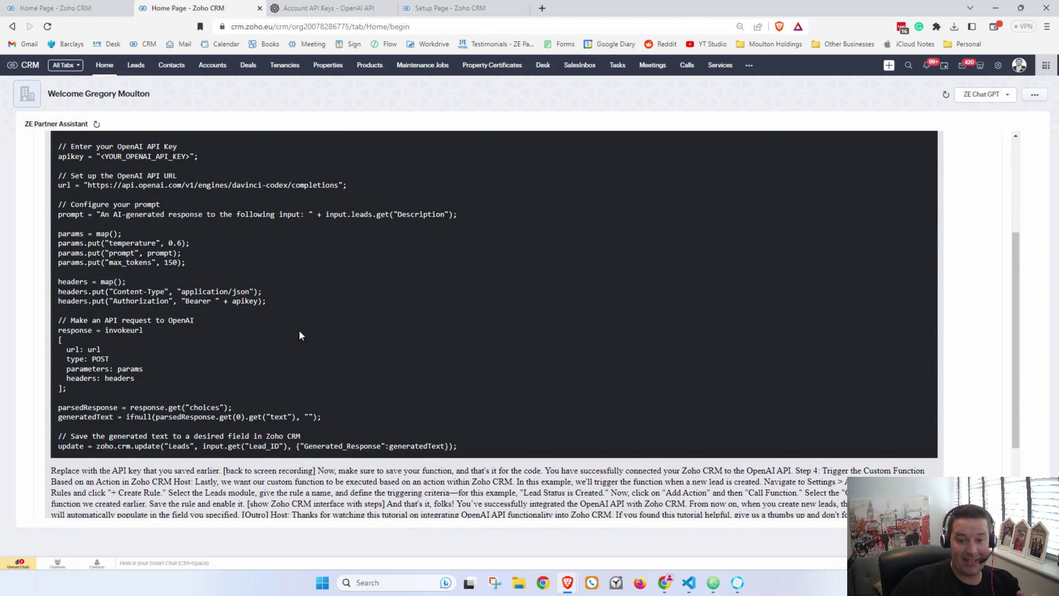
scroll(299, 336, "up", 3)
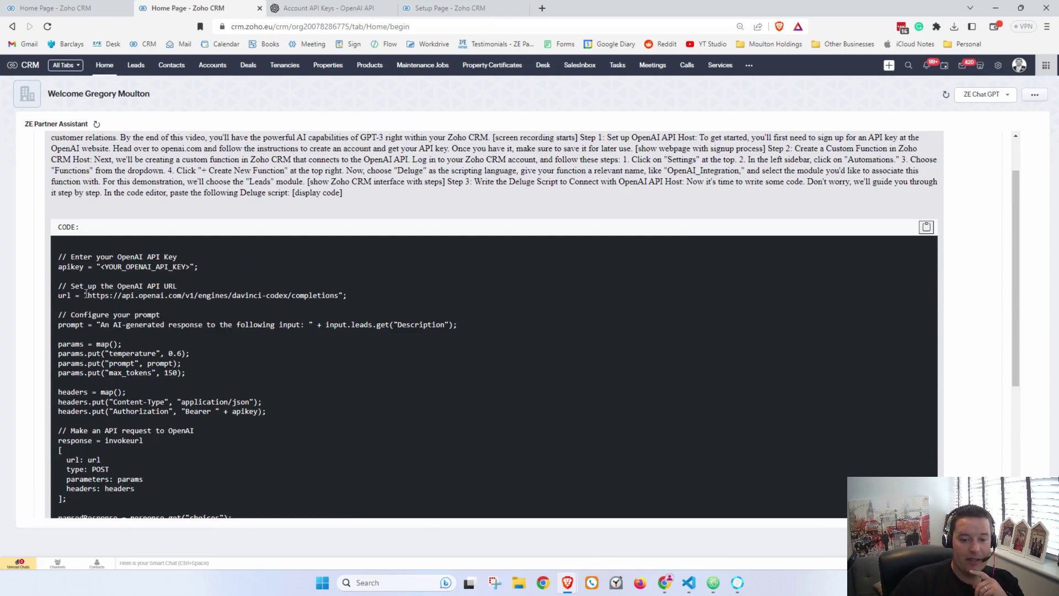
Step: Inspect the Deluge code's OpenAI API URL and its four params lines
left_click_drag(85, 295, 329, 305)
scroll(229, 279, "down", 3)
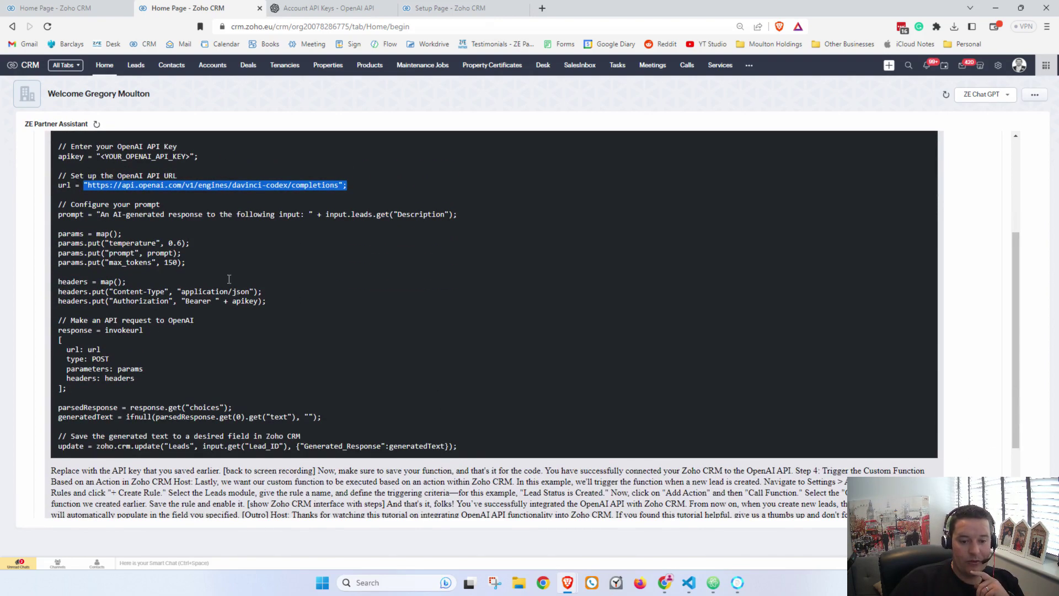
left_click_drag(204, 262, 57, 232)
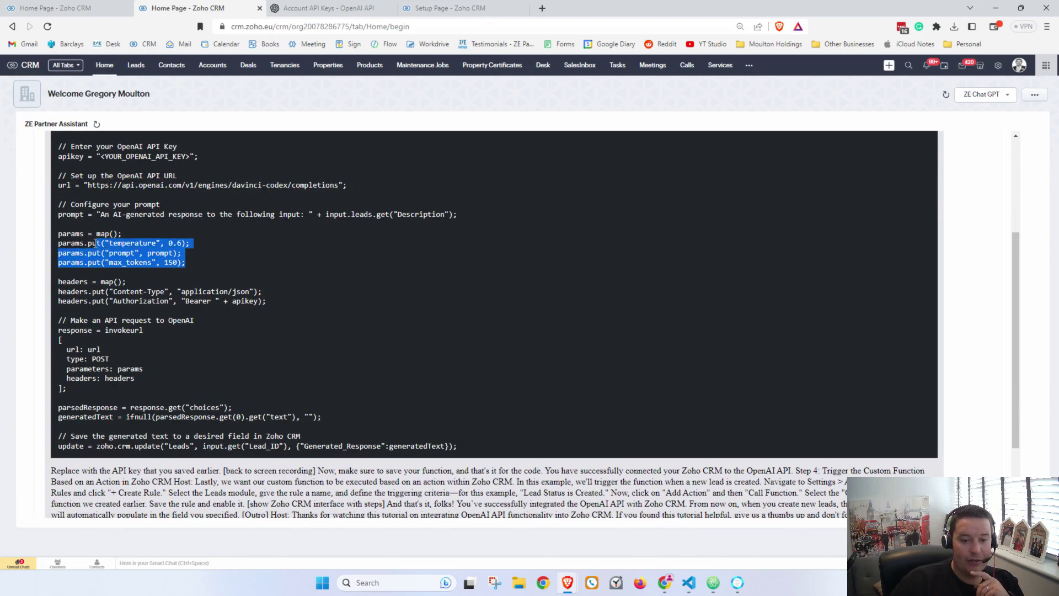
left_click(283, 279)
scroll(229, 309, "down", 1)
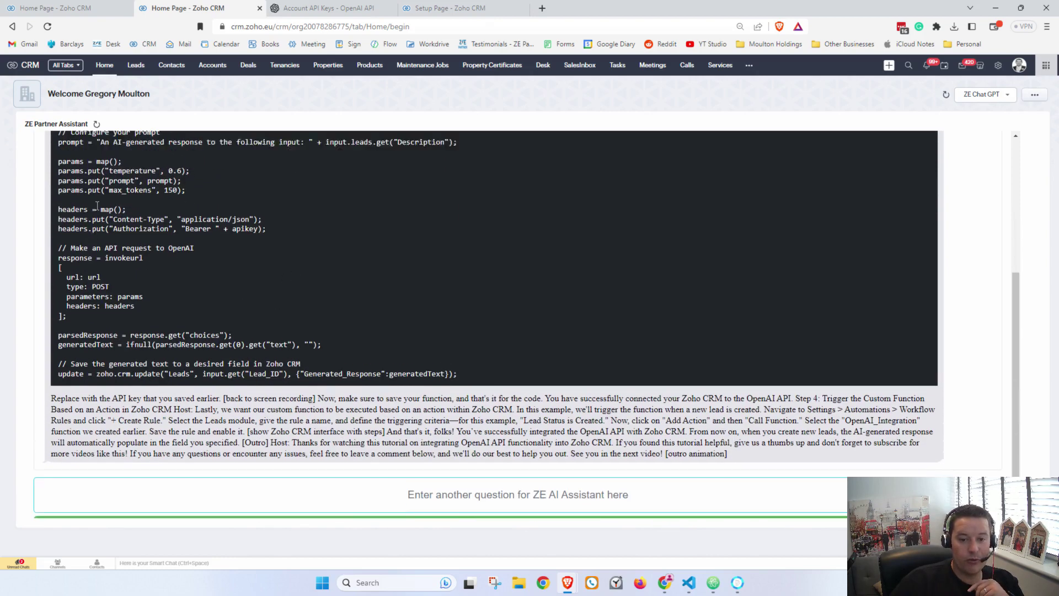
scroll(389, 274, "up", 1)
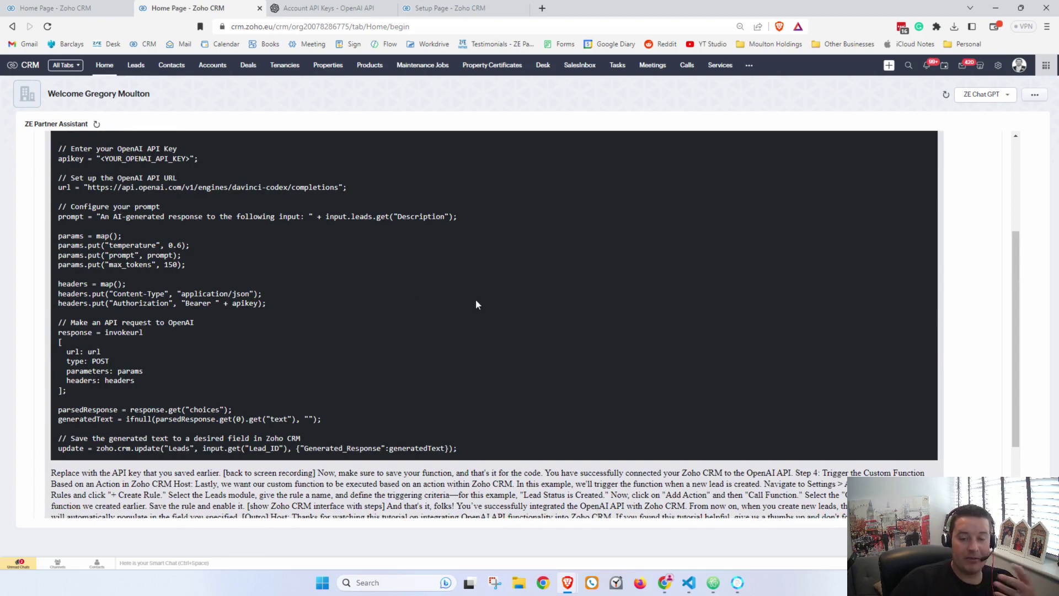
scroll(475, 304, "down", 2)
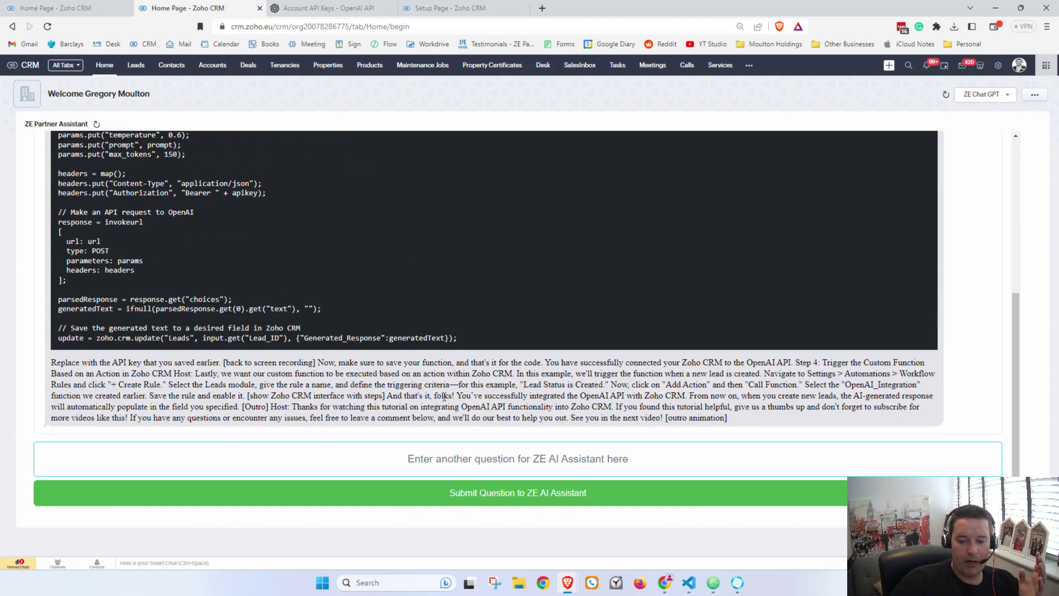
scroll(693, 336, "up", 1)
scroll(693, 336, "up", 4)
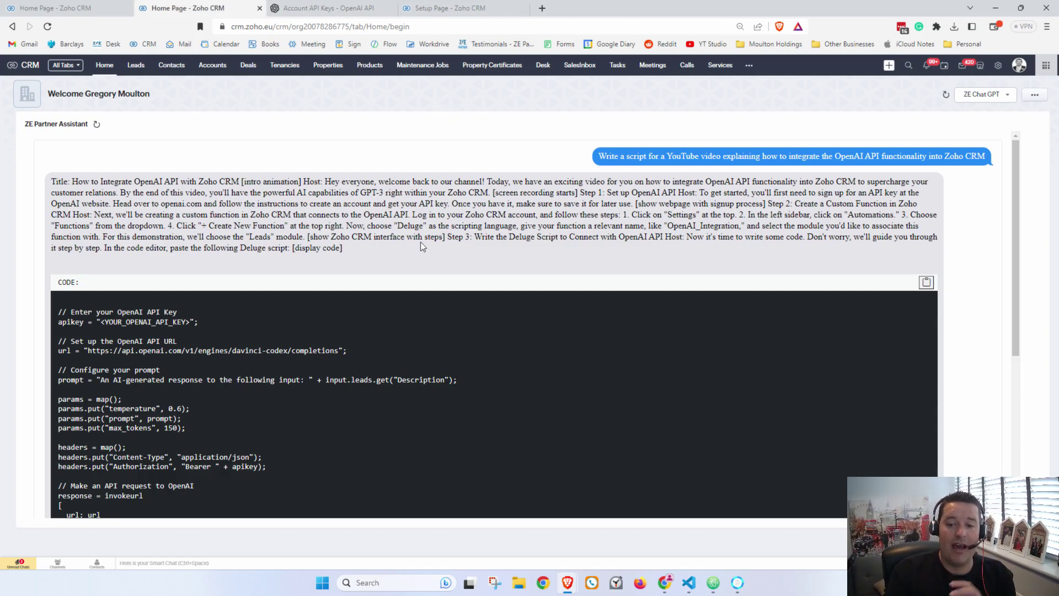
left_click_drag(52, 184, 388, 253)
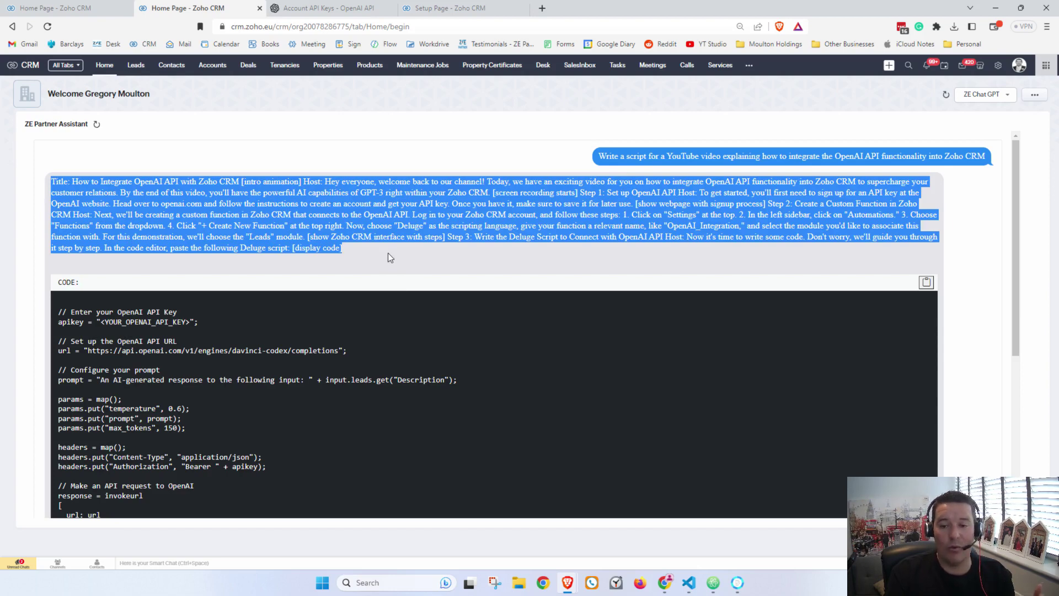